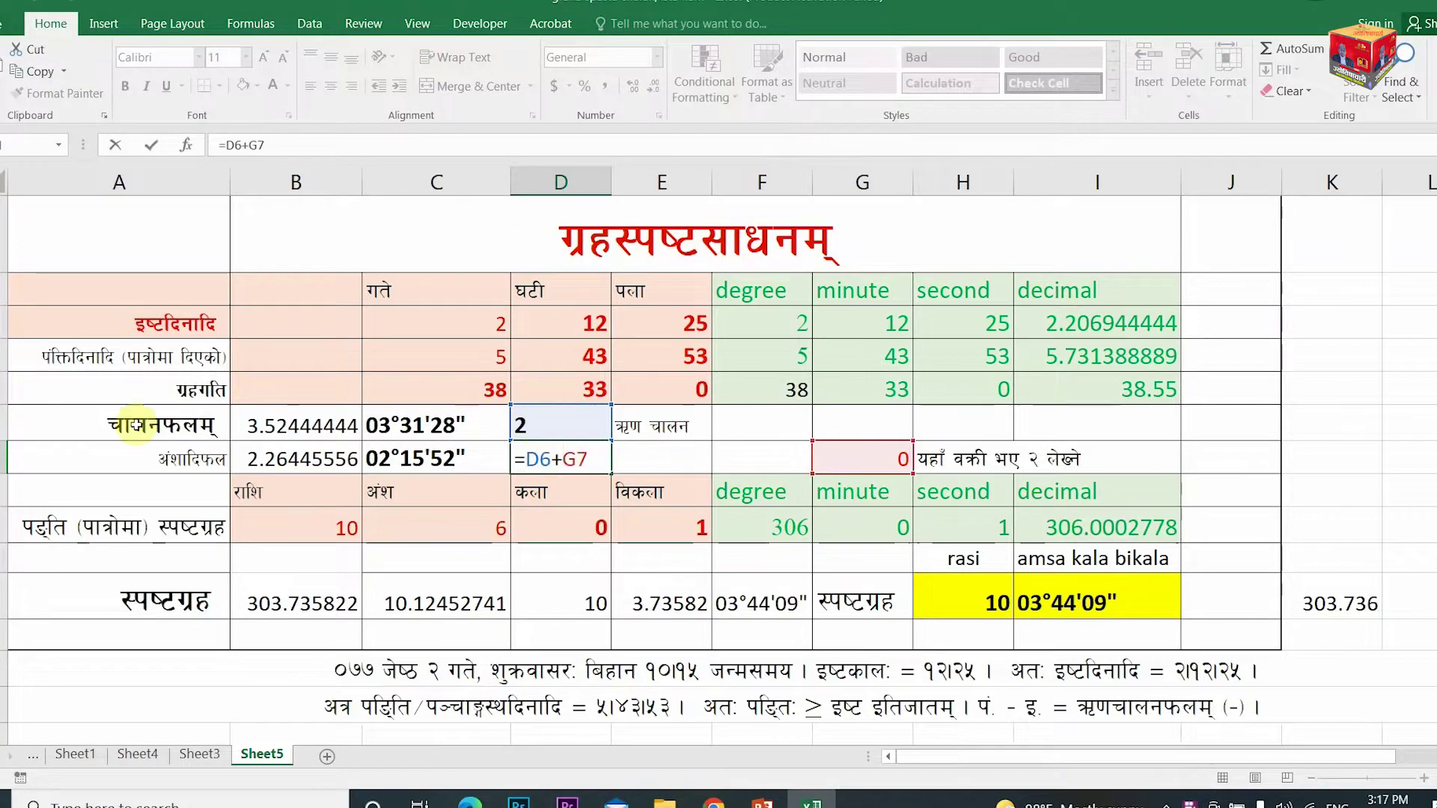
- Confirm D7 as =D6+G7 and re-enter the B11 IF formula
key("Return")
left_click(896, 463)
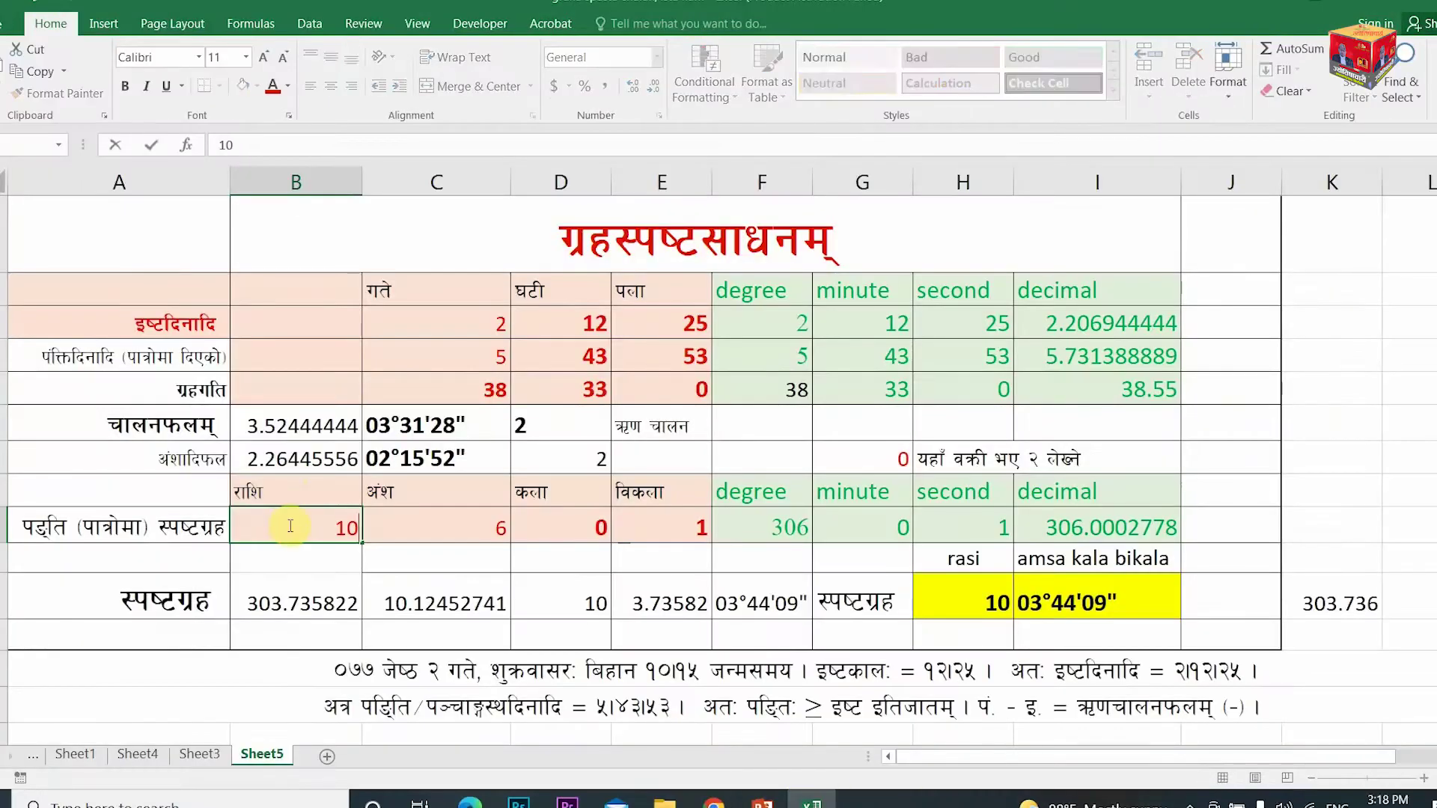
left_click(1055, 530)
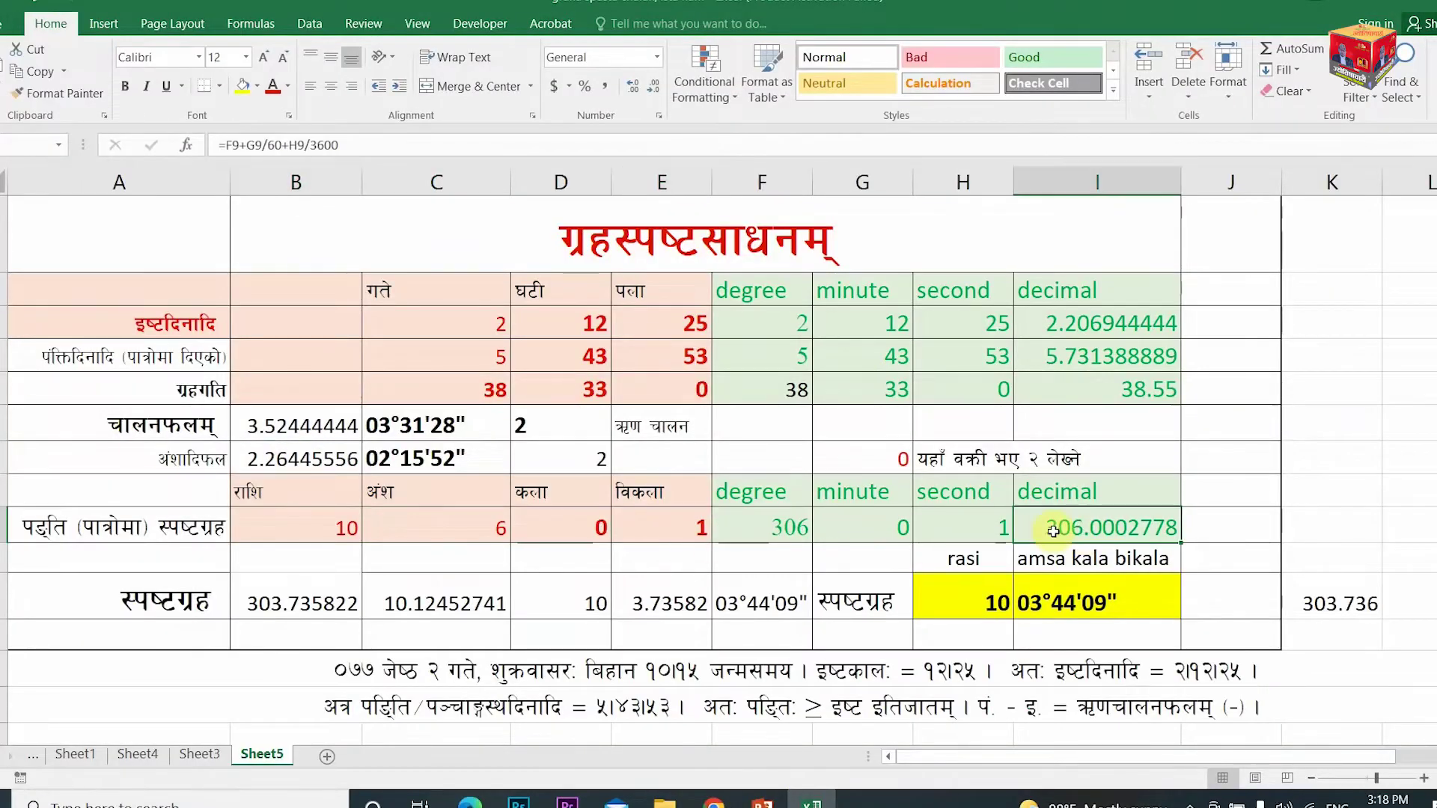
key("Right")
key("Right")
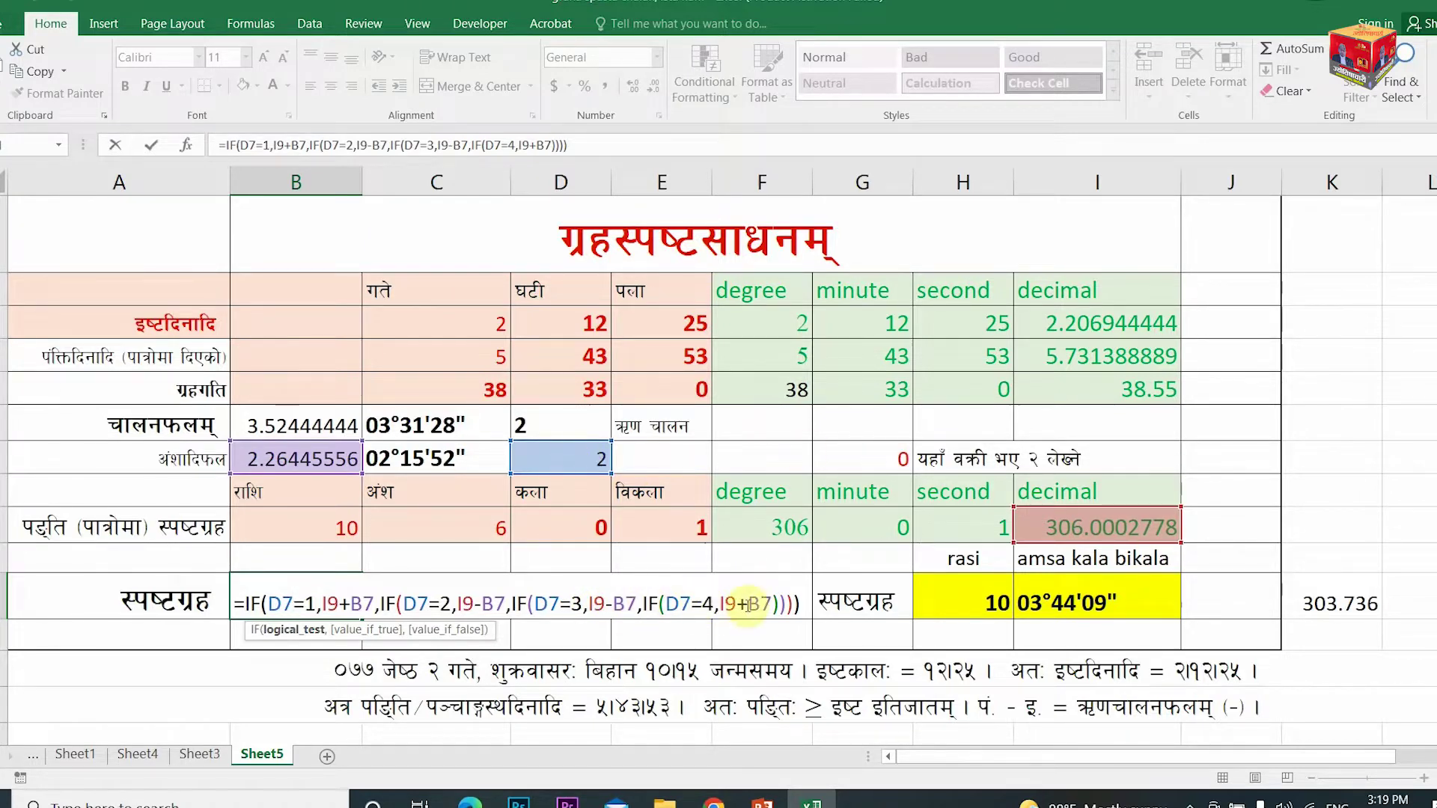
left_click_drag(778, 603, 485, 603)
key("Return")
- Test the retrograde flag with 2, then undo the change
left_click(861, 458)
type("2")
key("Return")
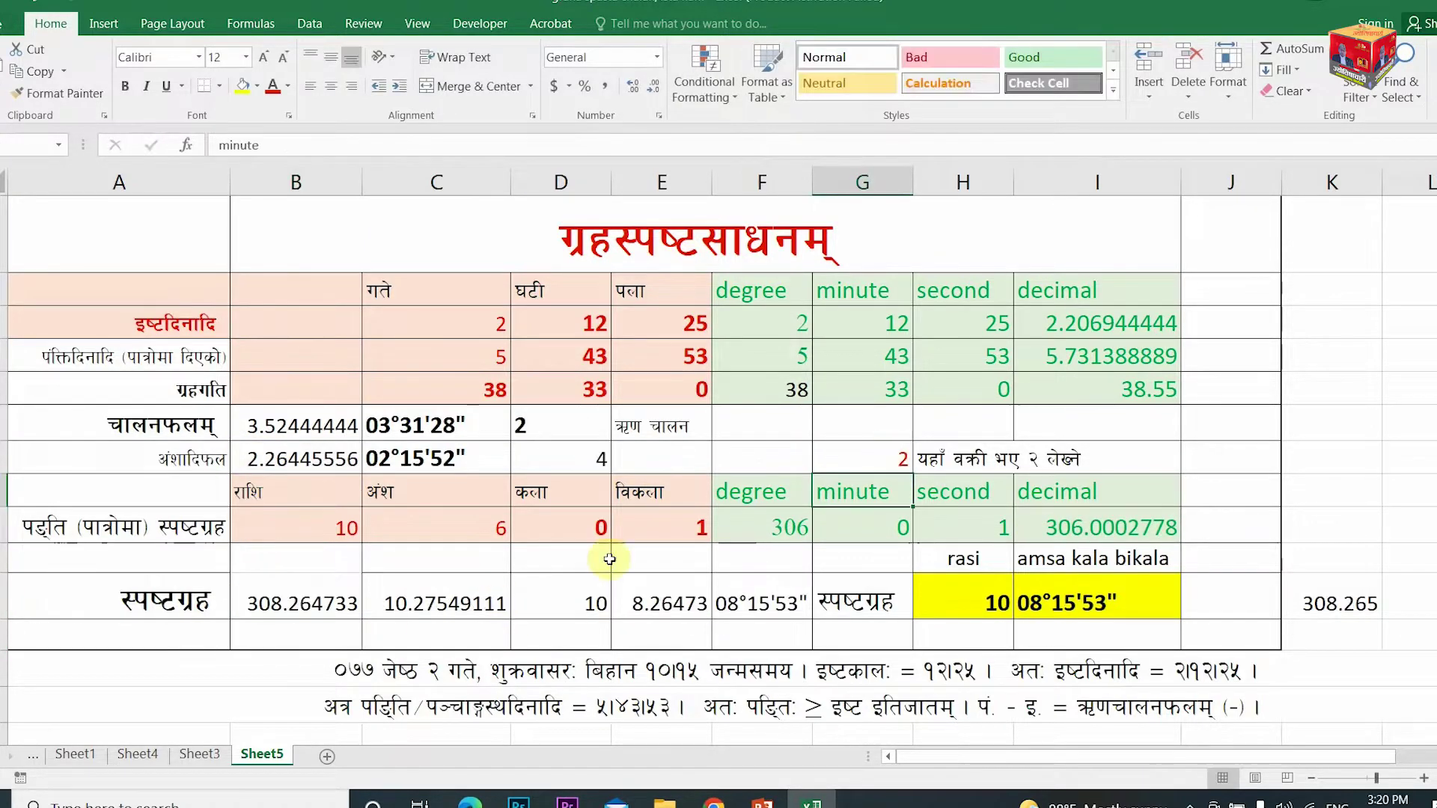
key("ctrl+z")
- Review C11's division formula and enter =TRUNC(C11) in D11 for the rasi
left_click(1096, 599)
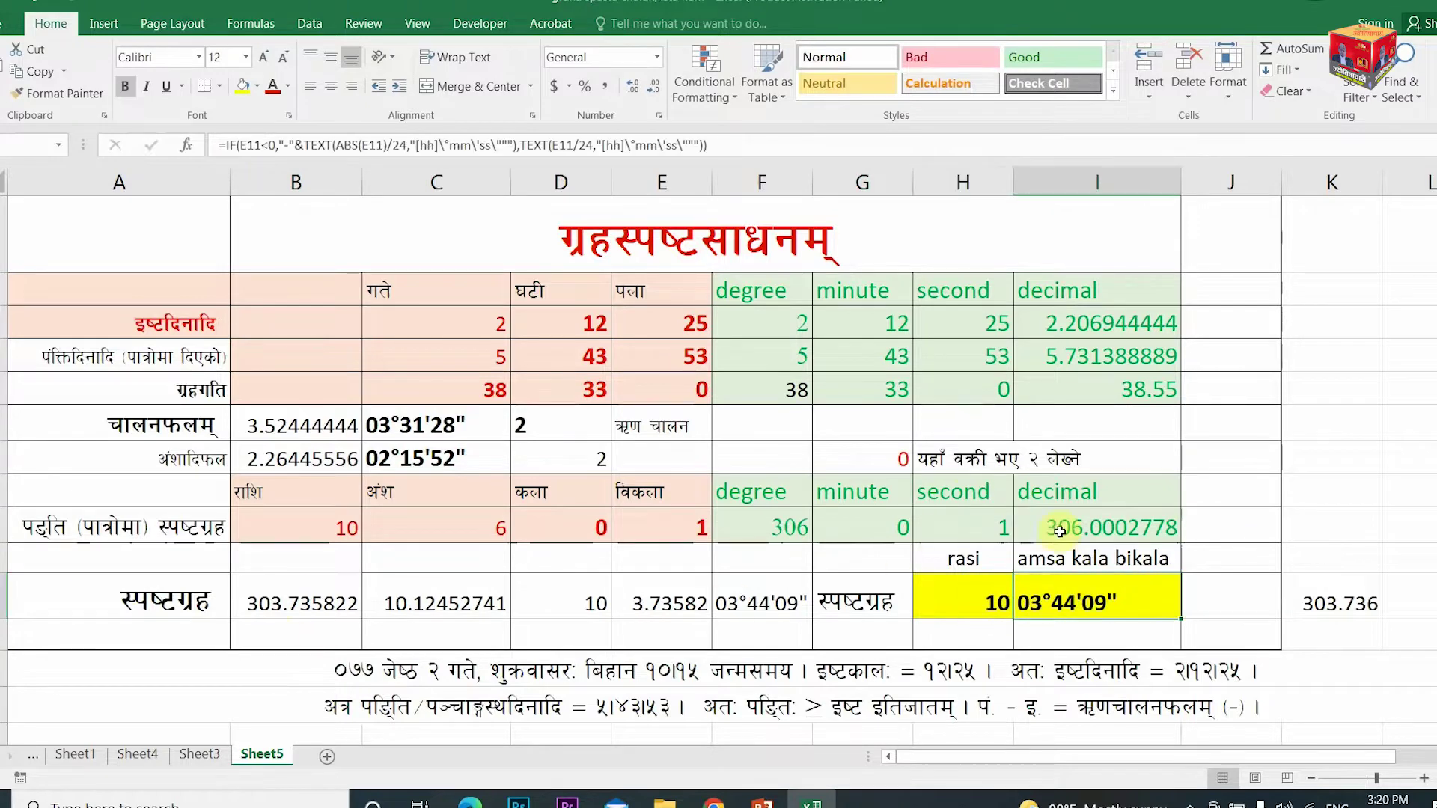
left_click(419, 603)
double_click(438, 604)
key("Return")
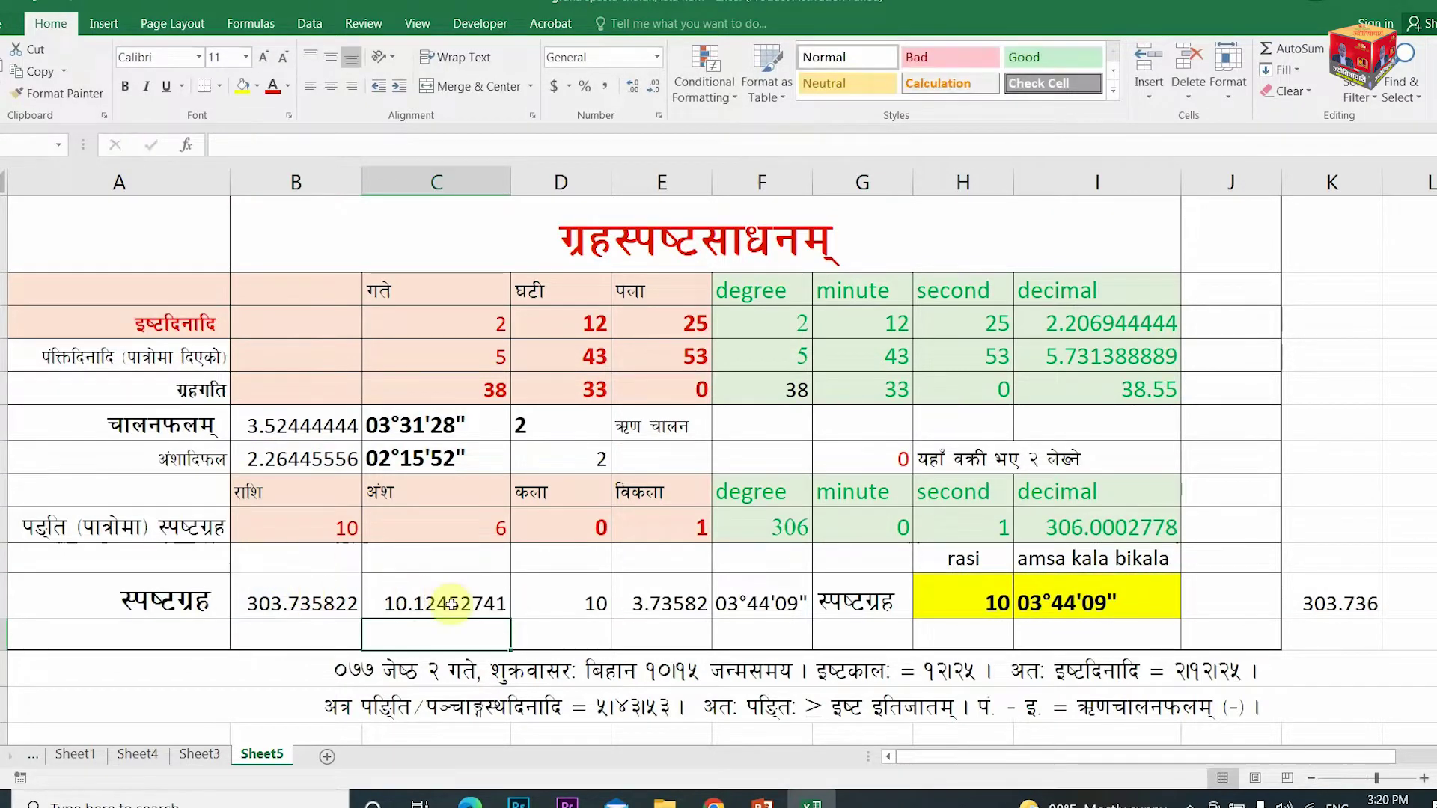
left_click(451, 603)
key("Right")
type("=TRUNC(C11")
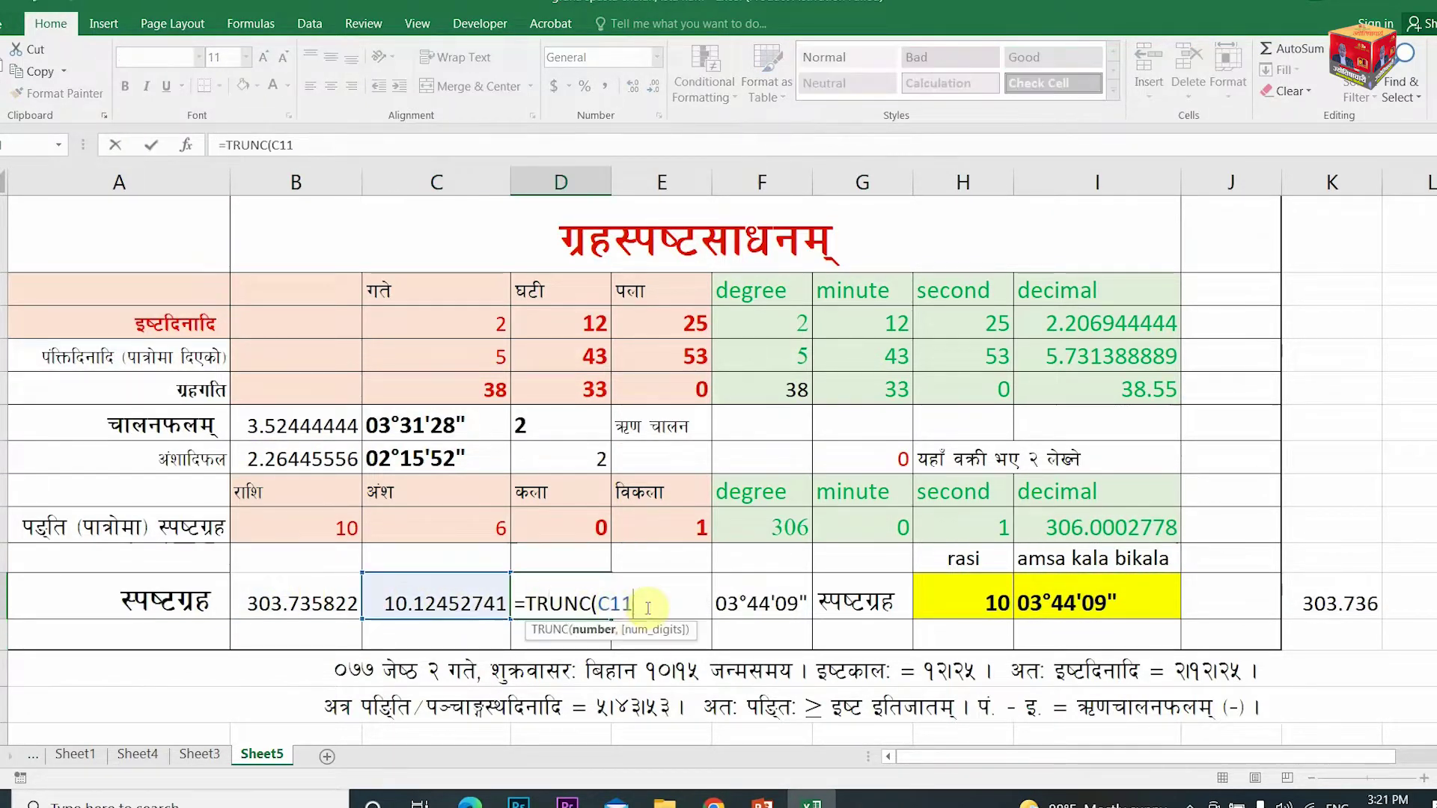
key("Return")
- Review the H11 rasi link and E11 remaining-degrees formula without changes
left_click(426, 603)
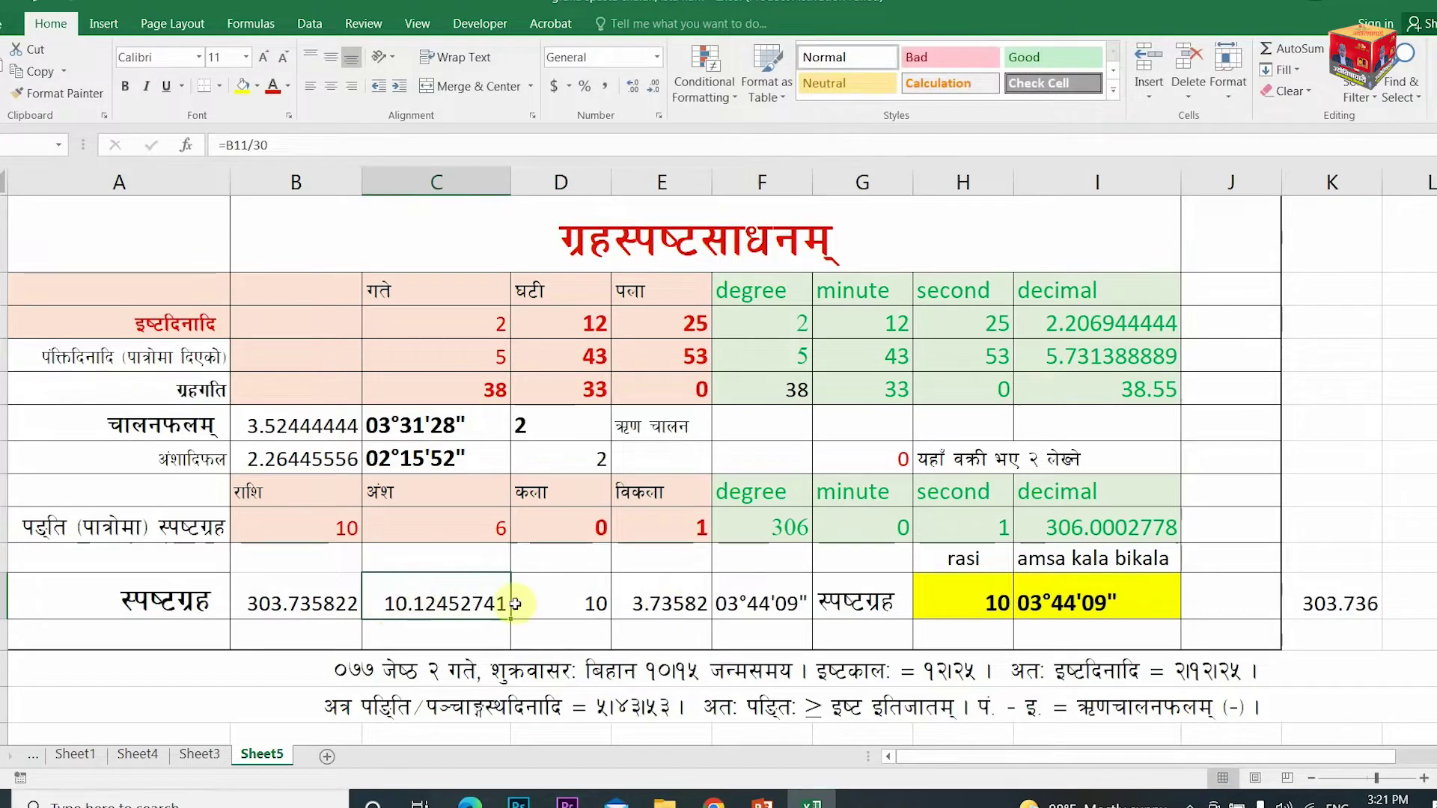
double_click(962, 603)
left_click(662, 603)
double_click(673, 603)
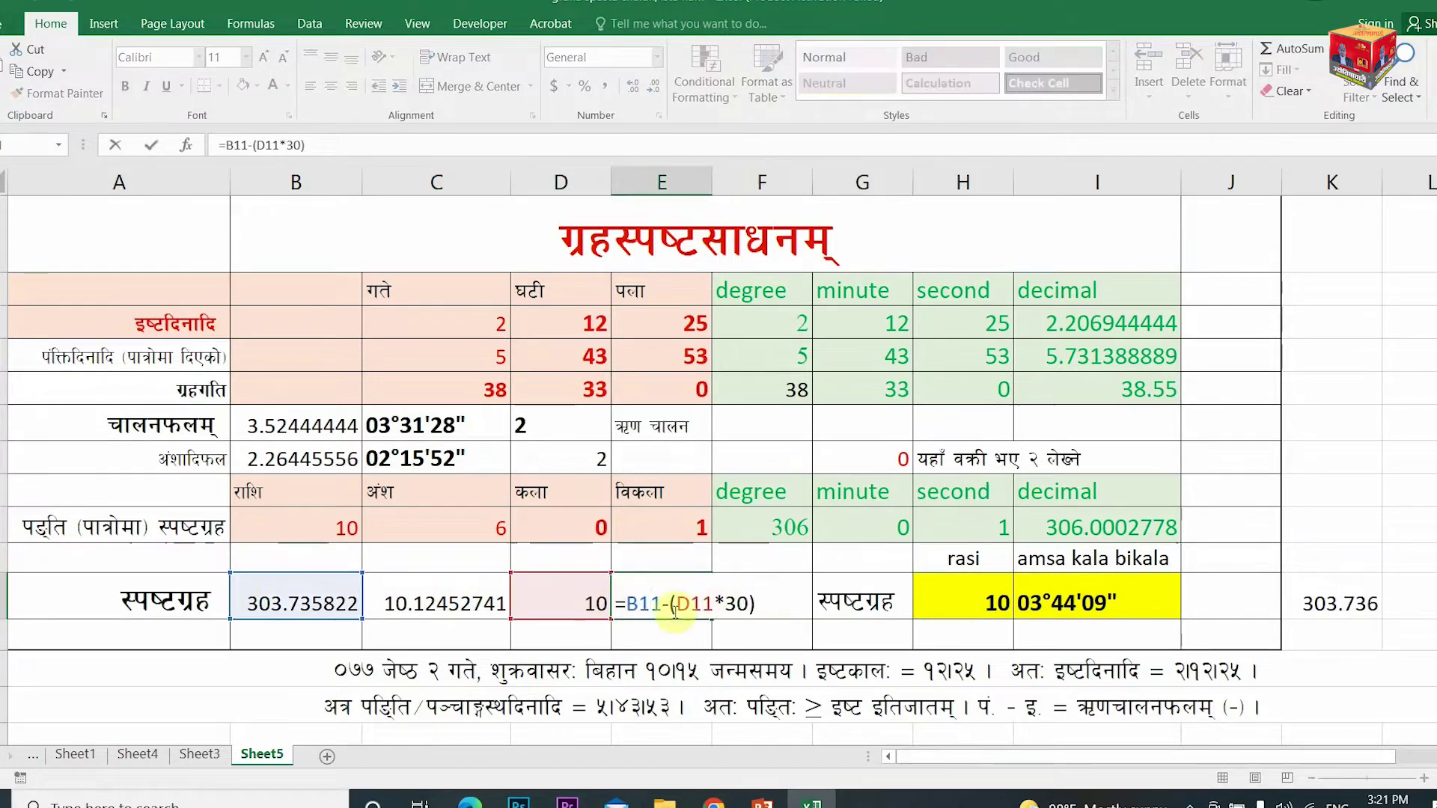
key("Escape")
left_click(1097, 635)
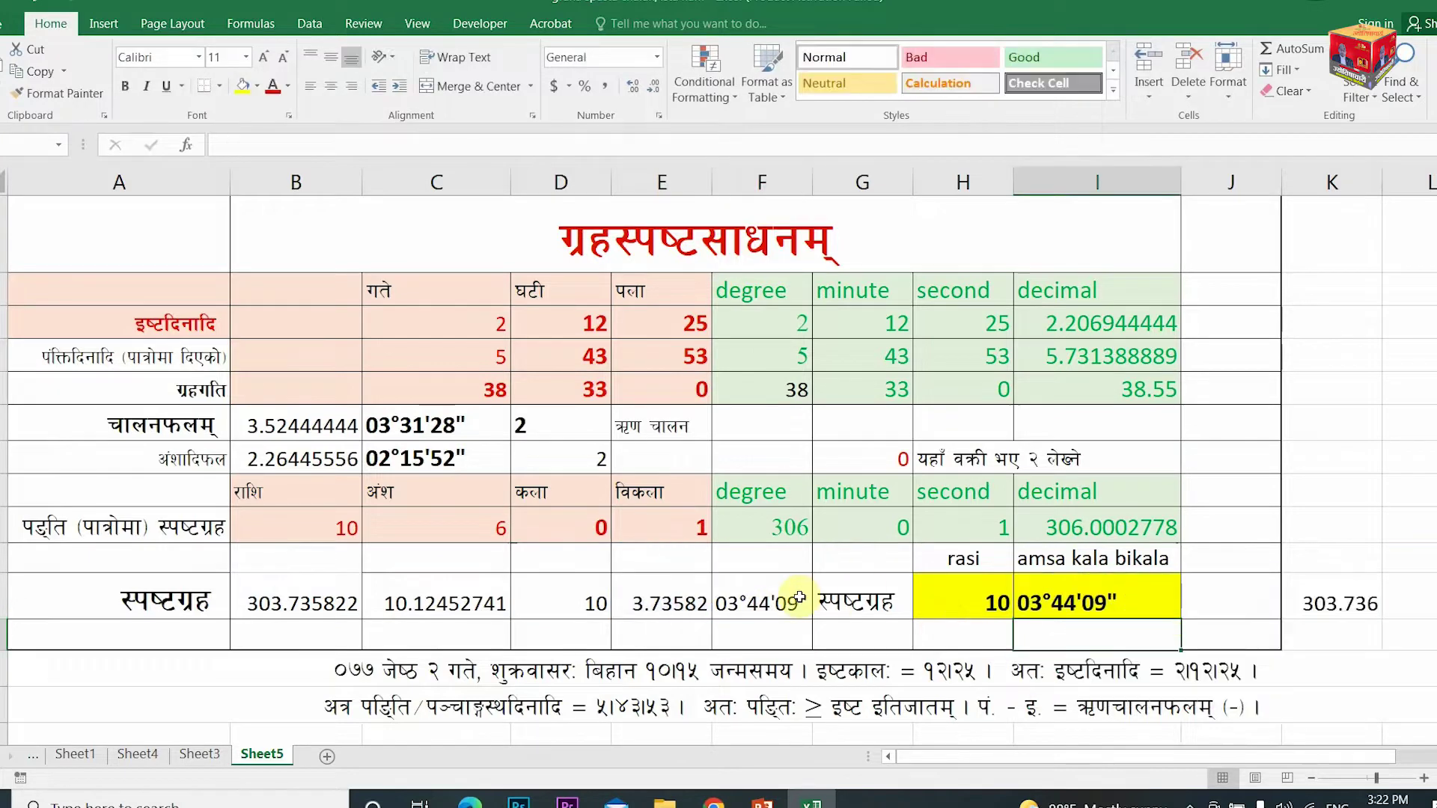
key("Up")
key("shift+Left")
left_click(449, 389)
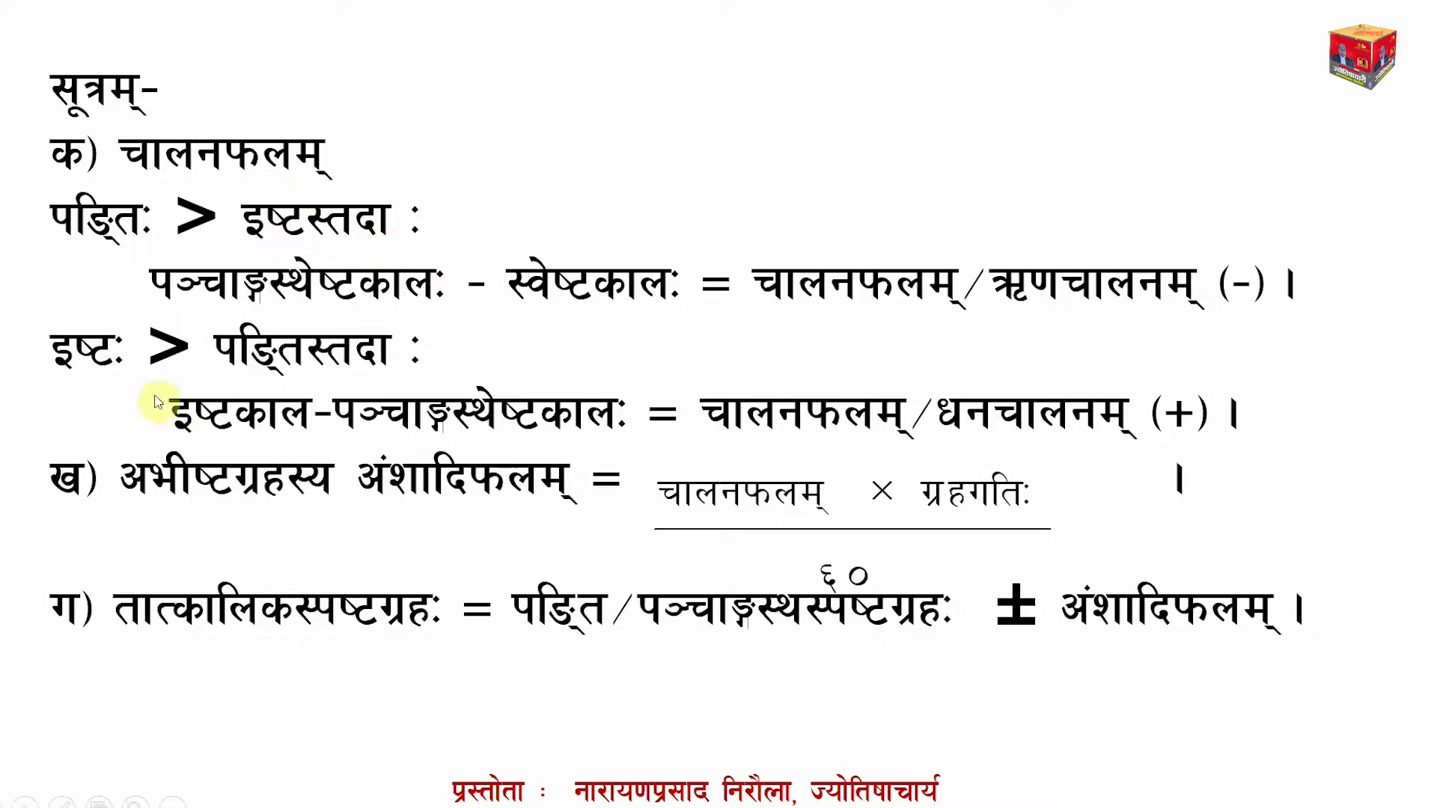
- Advance through the table and panchang calendar-photo slides to the सूत्रम् formula slide
left_click(551, 433)
left_click(552, 434)
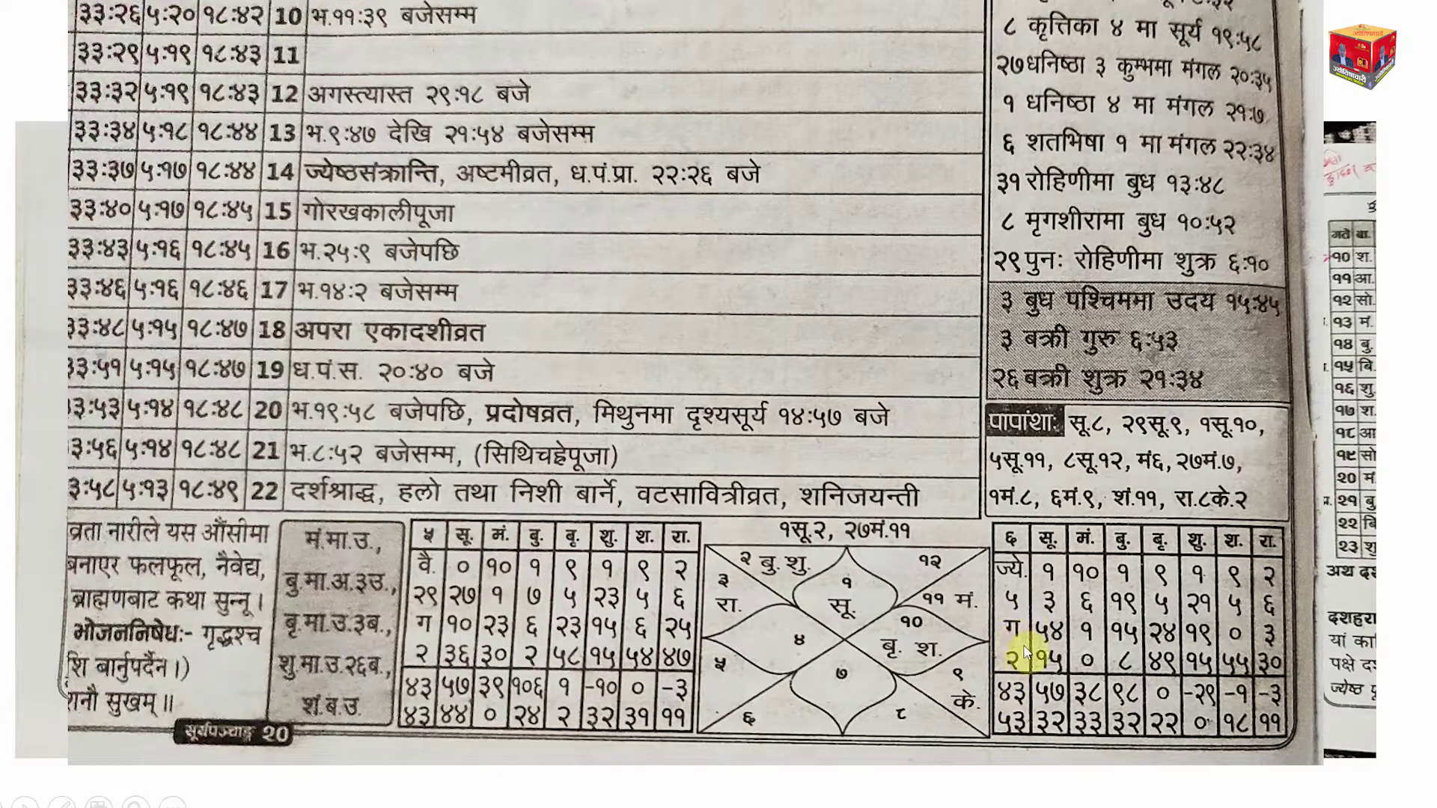
left_click(963, 635)
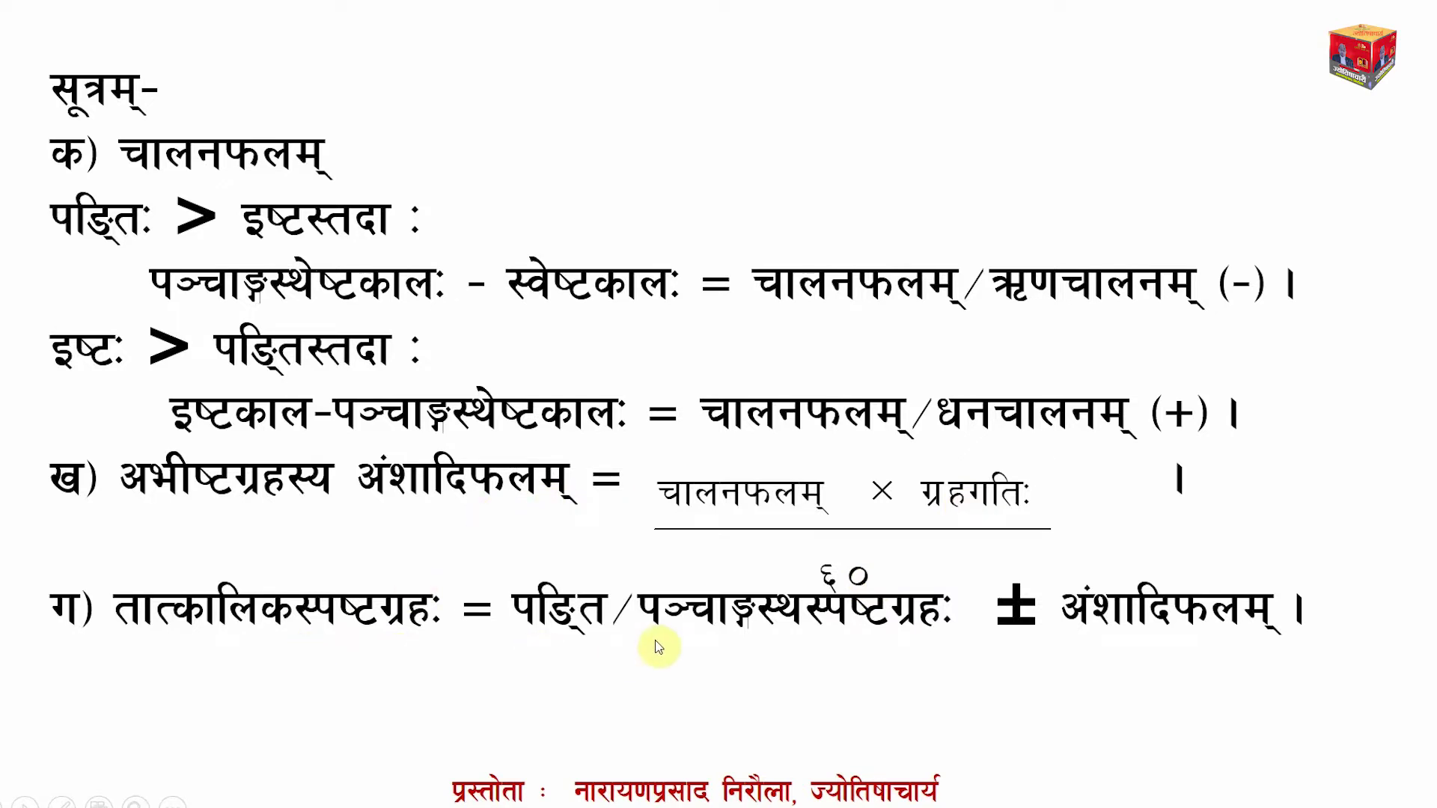
left_click(747, 609)
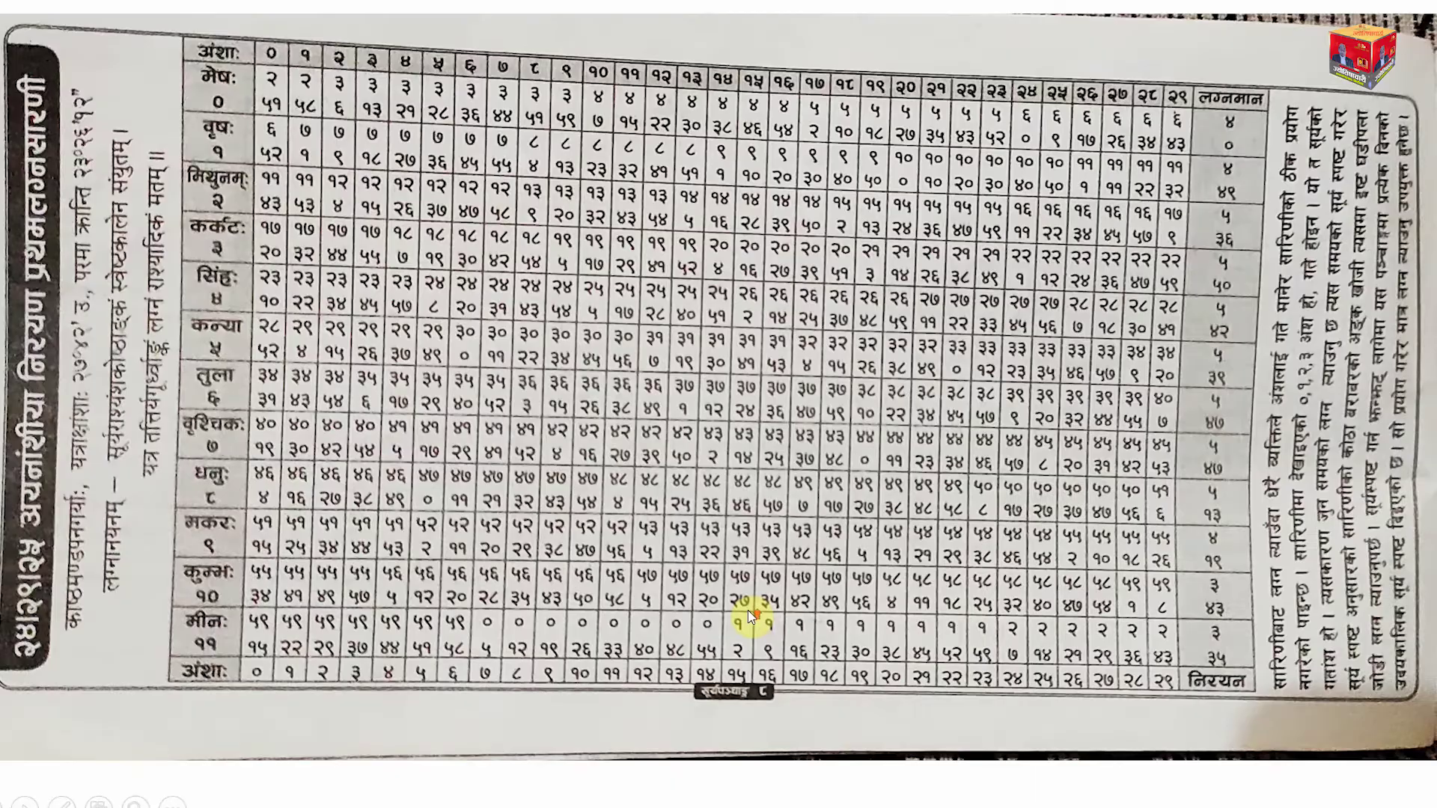
left_click(748, 609)
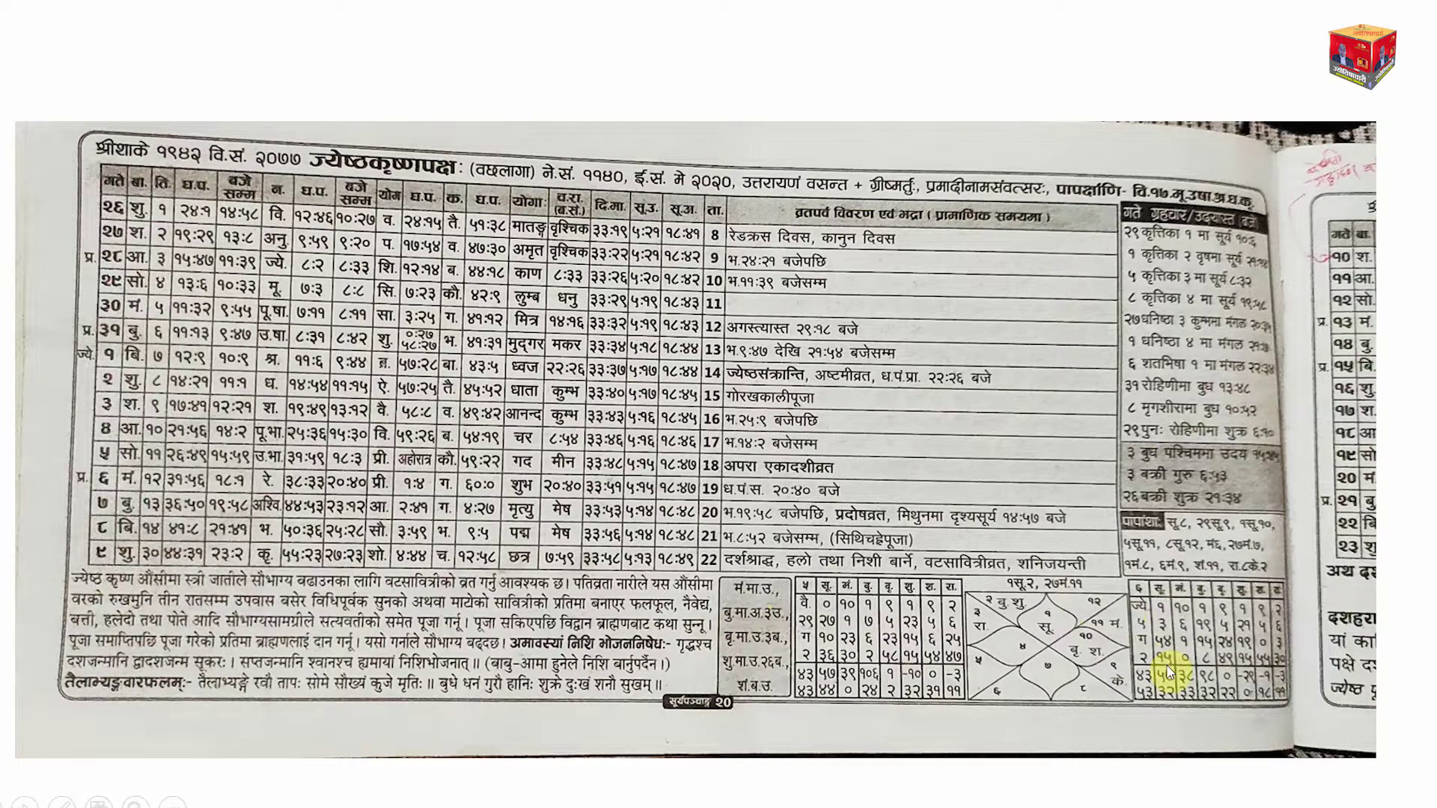
left_click(1070, 557)
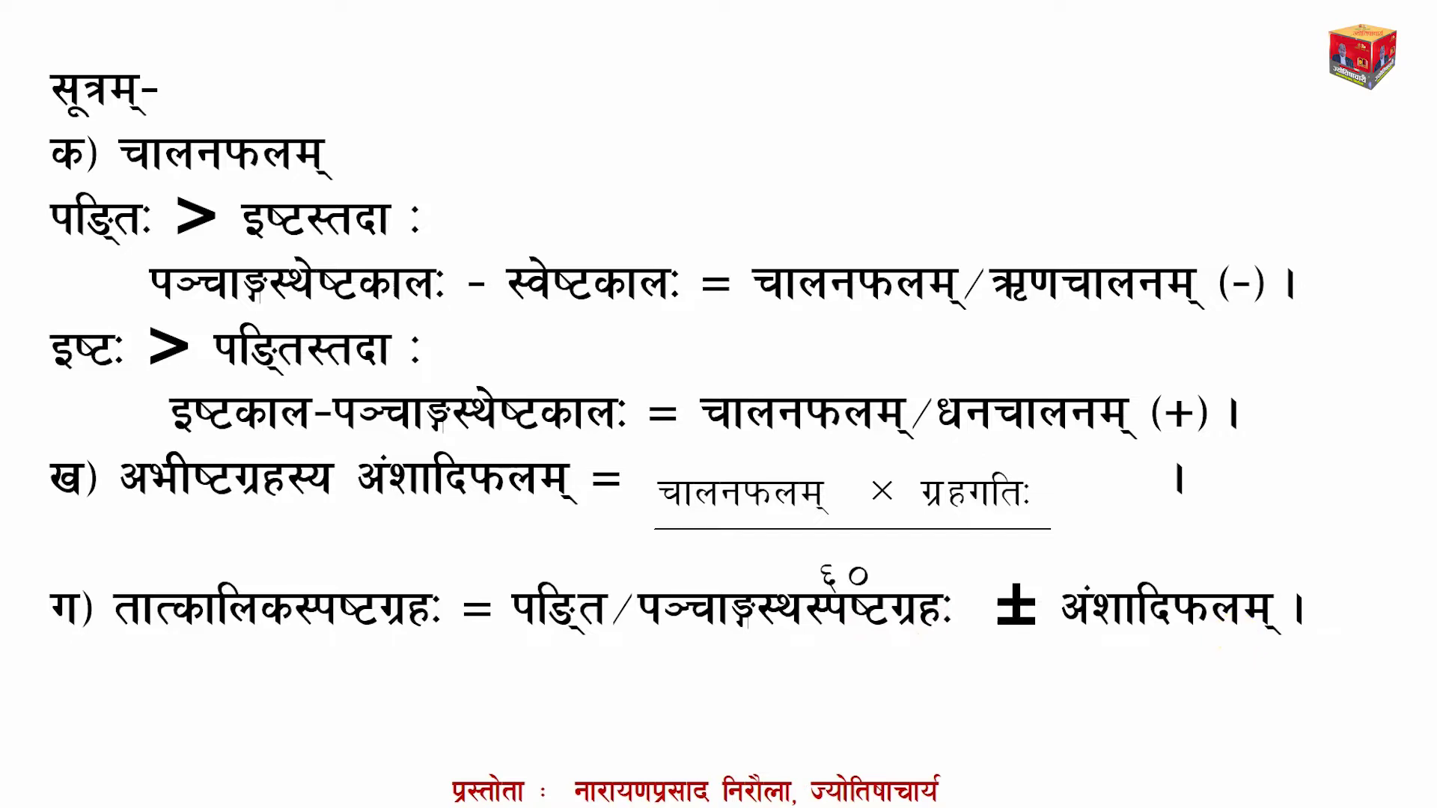
- Back in Excel, confirm the इष्टदिनादि degree cell as =C3 and review I3's =F3+G3/60+H3/3600
key("alt+Tab")
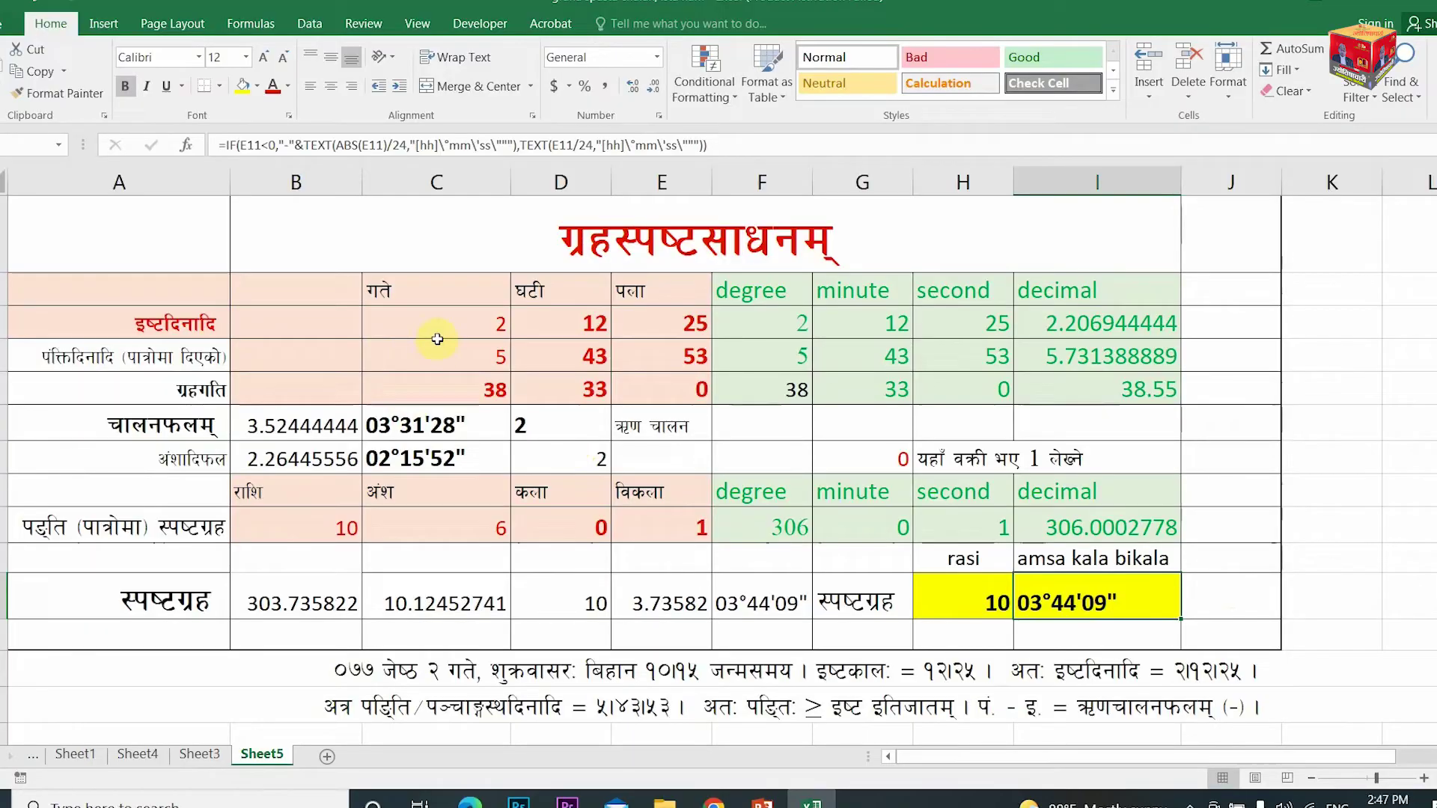
left_click(439, 334)
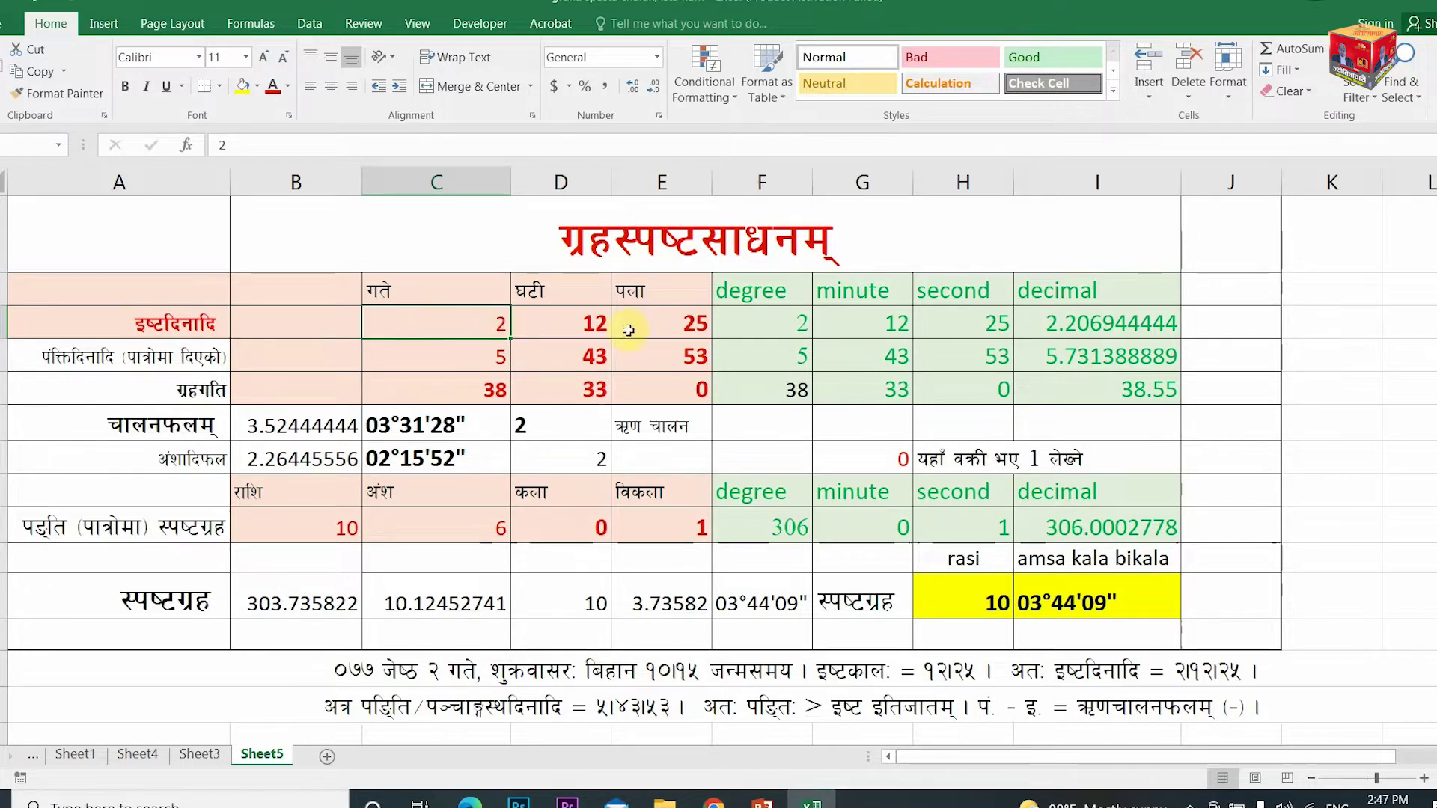
left_click(1073, 331)
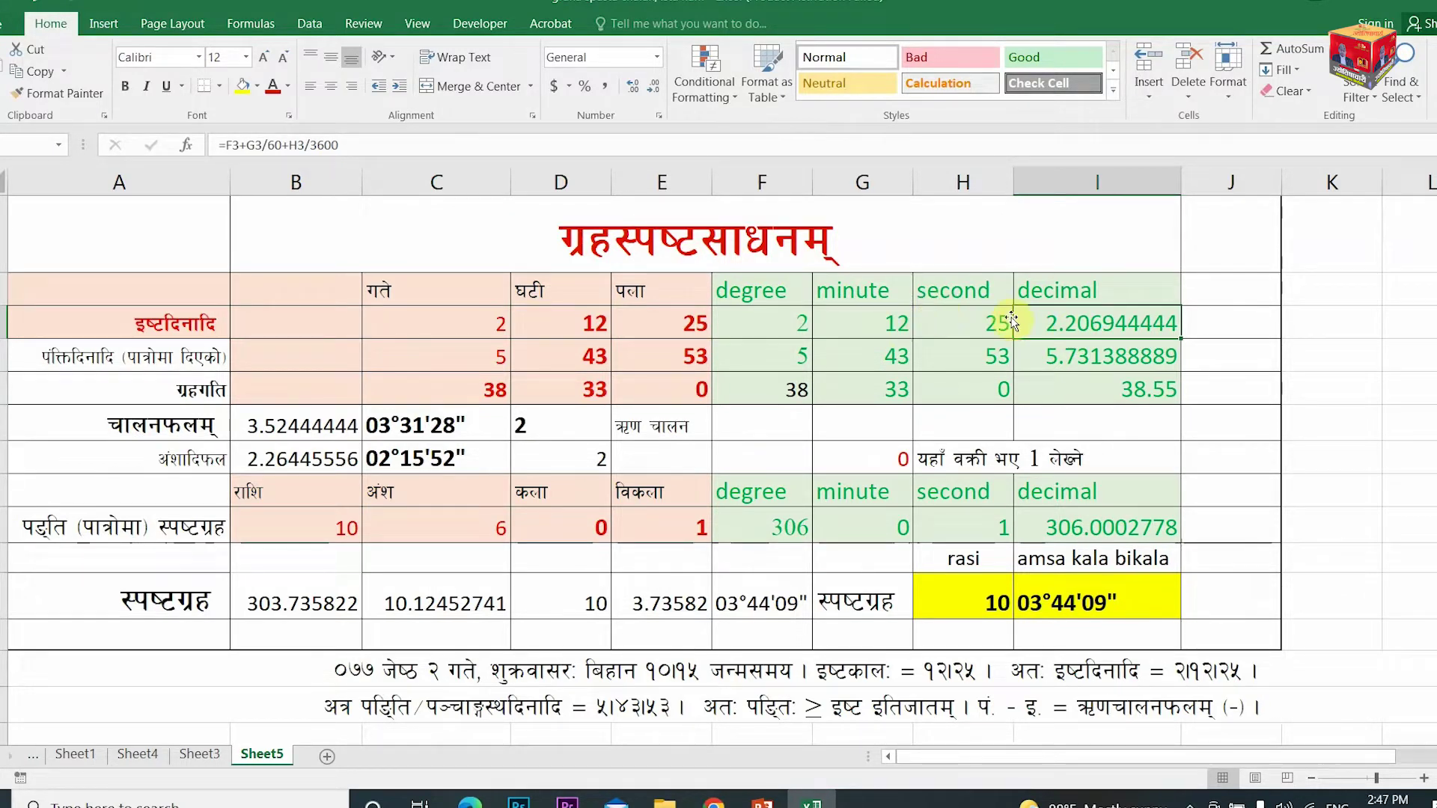
left_click(756, 323)
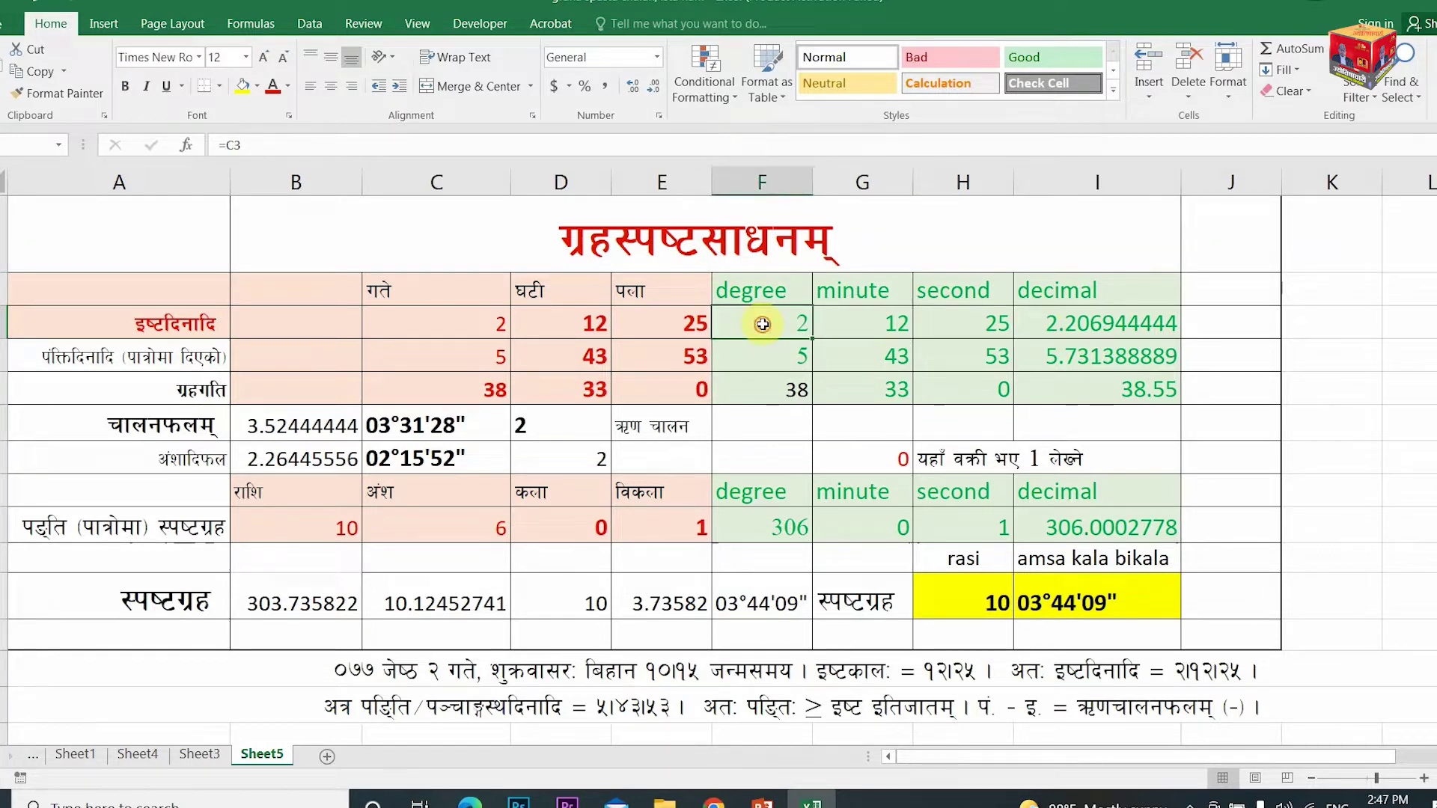
double_click(761, 323)
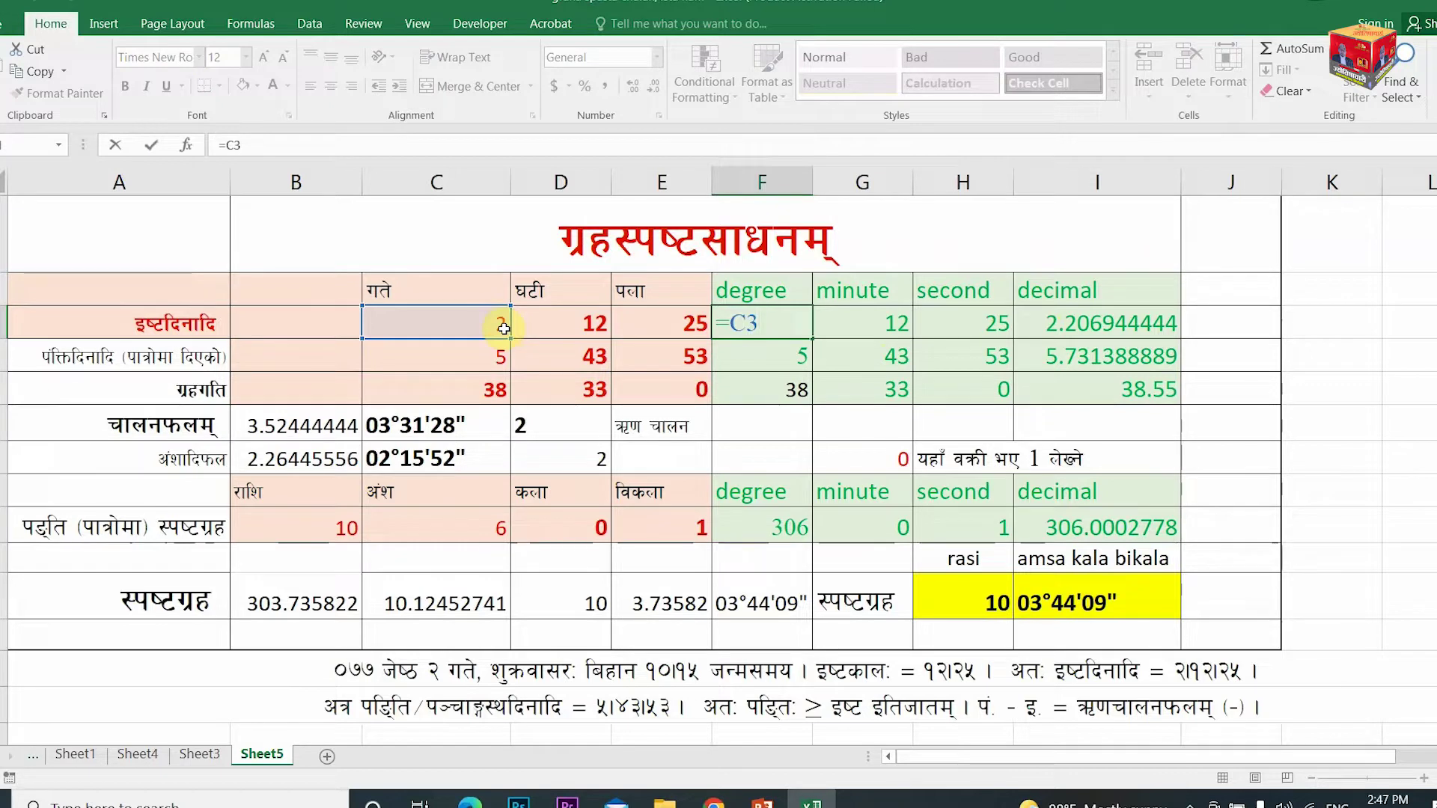
key("Return")
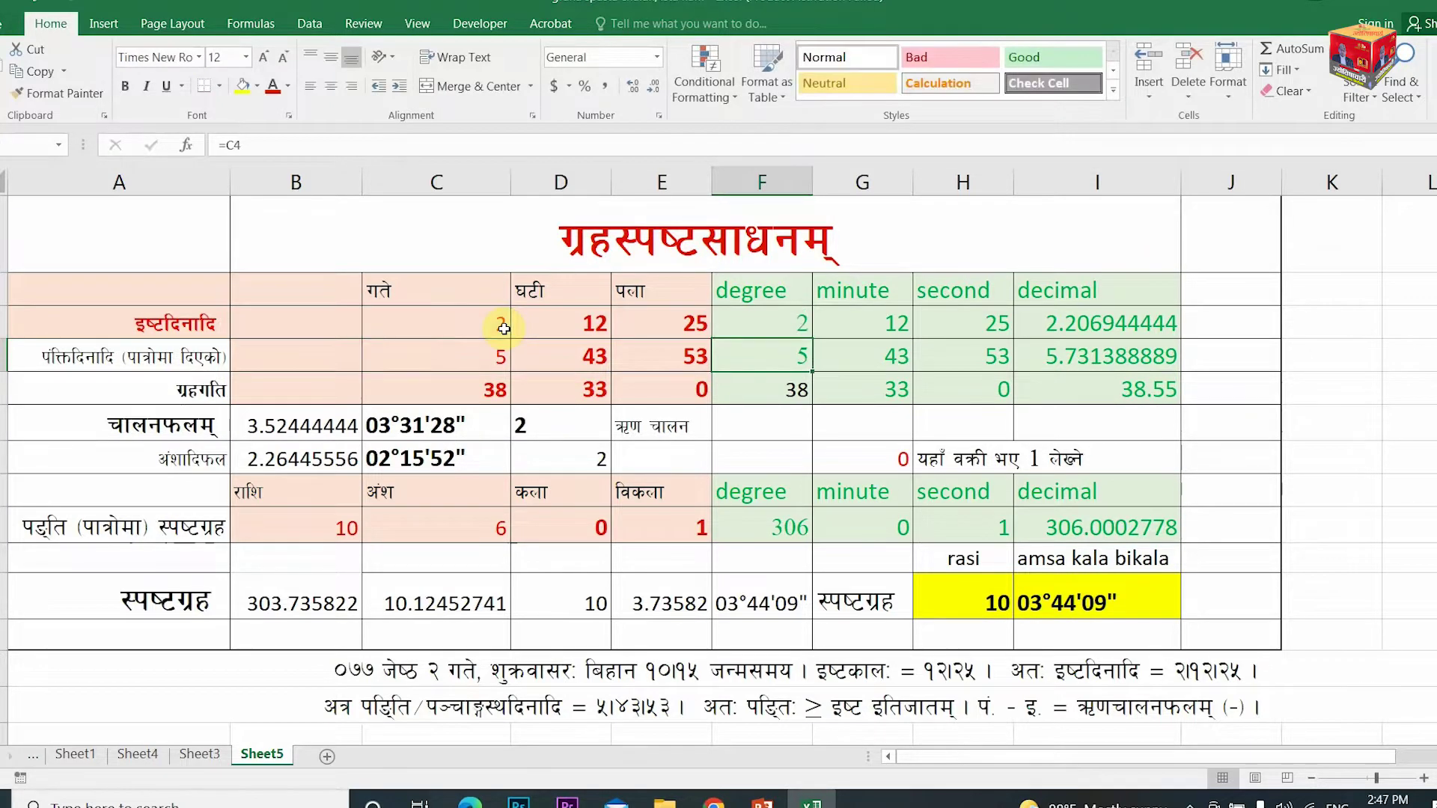
left_click(1071, 314)
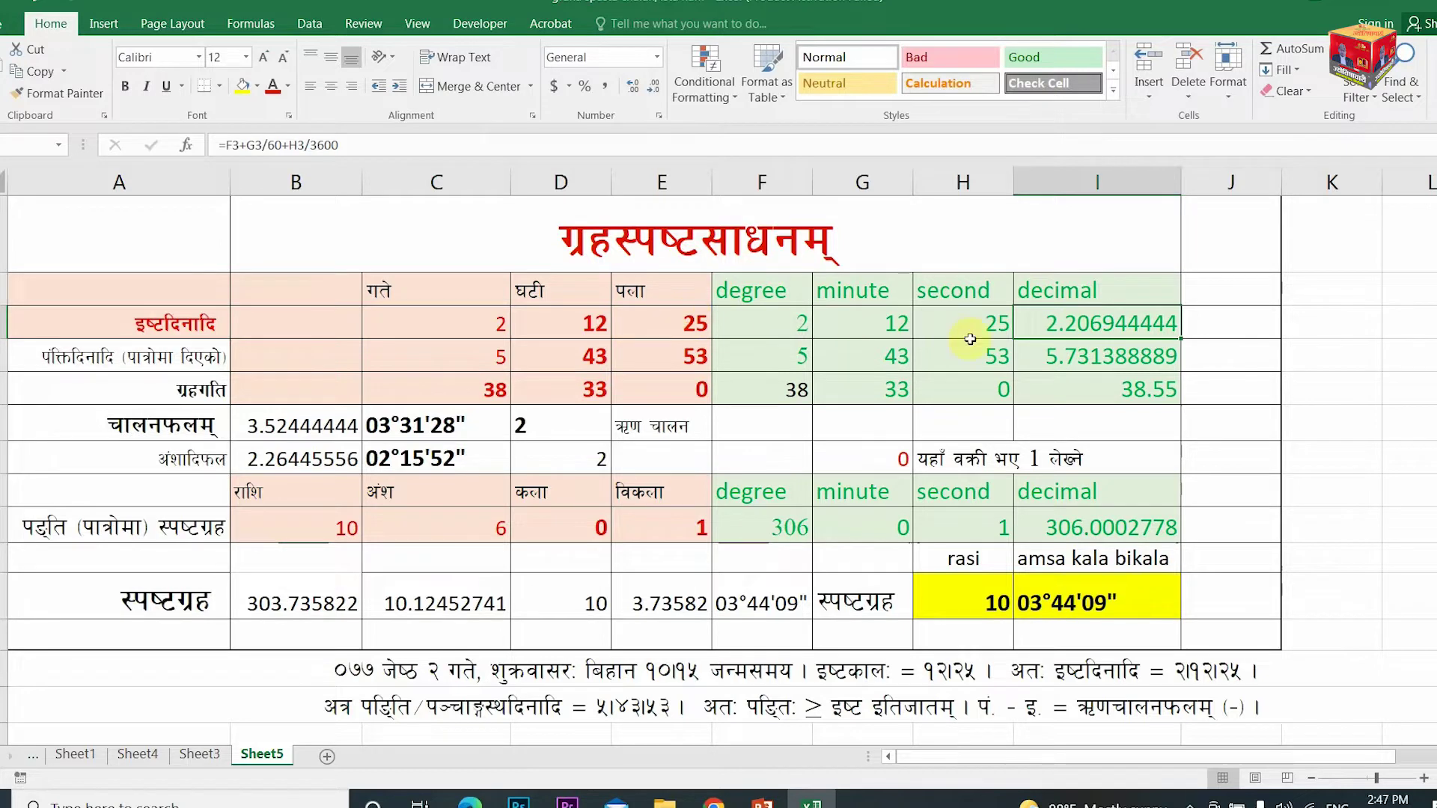
double_click(1069, 333)
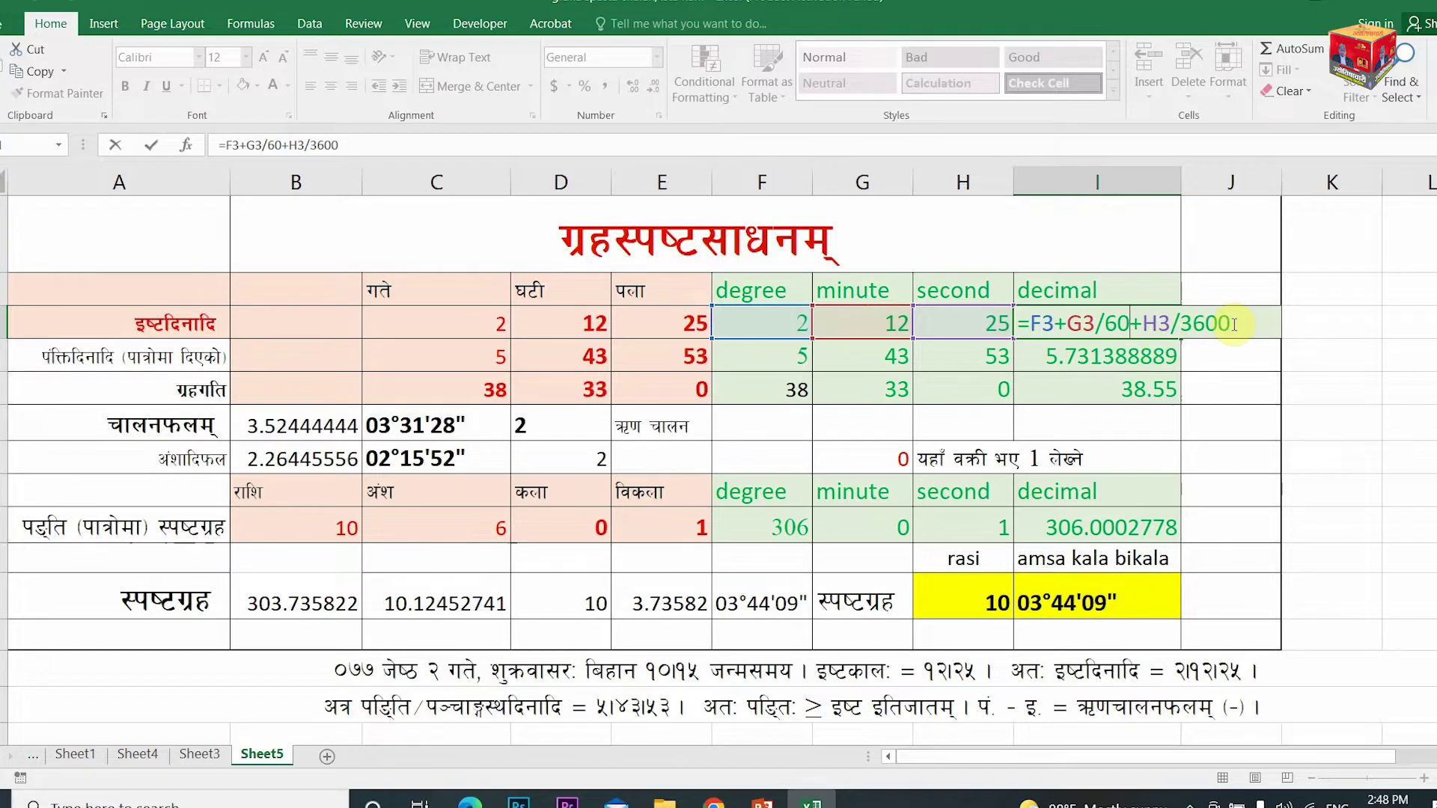
- Confirm the decimal conversion formula and fill it down to the ग्रहगति row
key("Return")
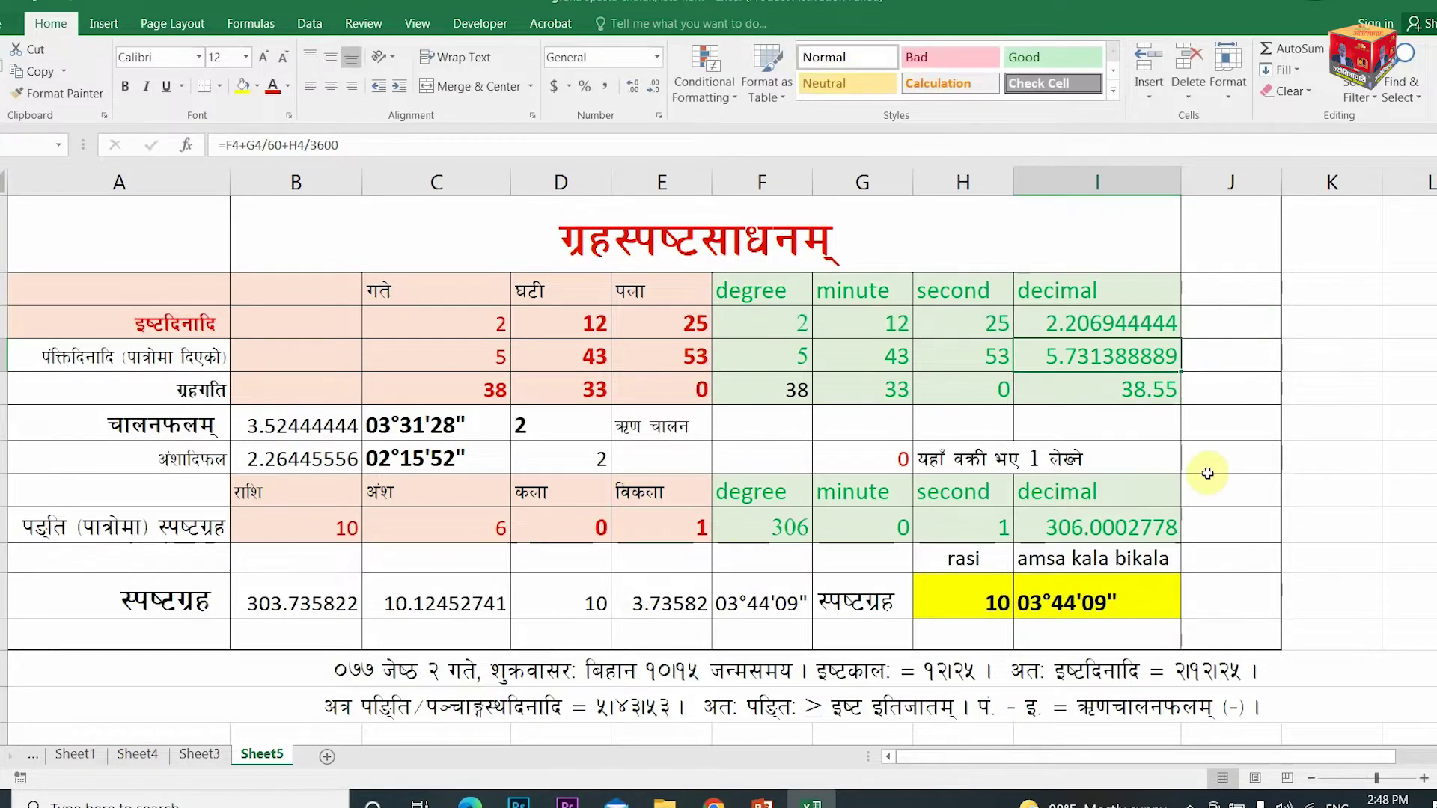
left_click(1159, 325)
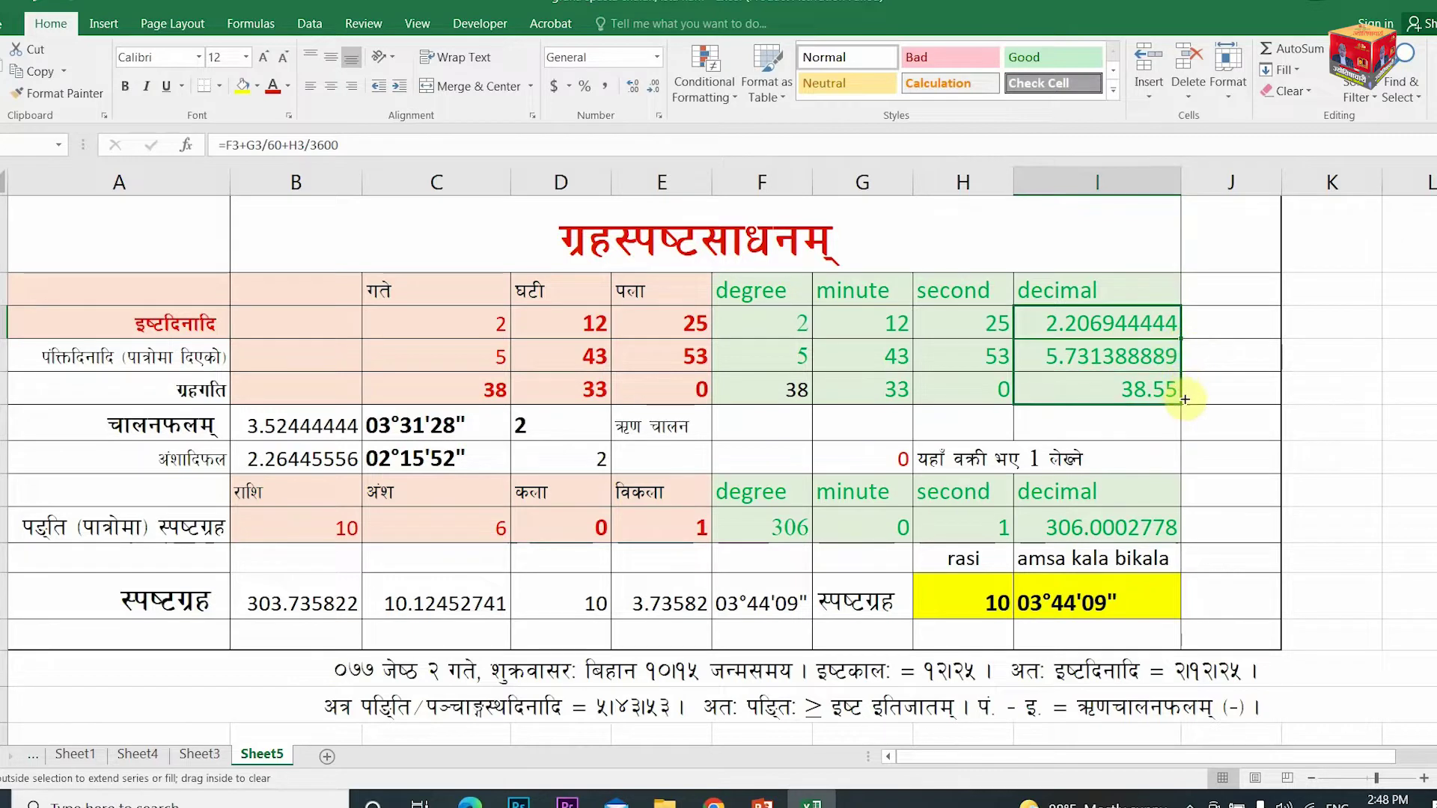
left_click_drag(1180, 339, 1182, 396)
left_click(1284, 357)
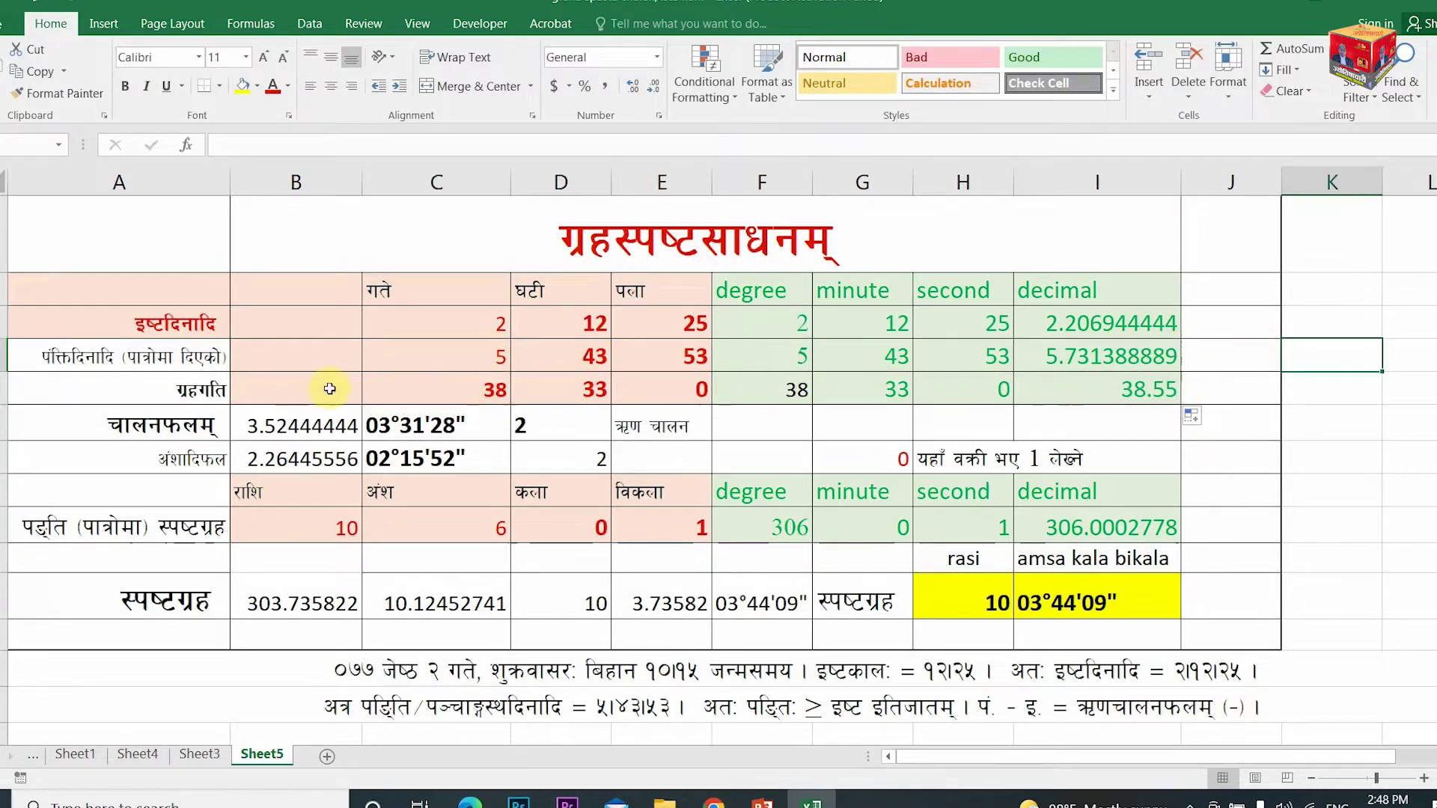
- Check the पंक्तिदिनादि 5 and इष्टदिनादि 2 values, then show the panchang slide full screen
left_click(449, 354)
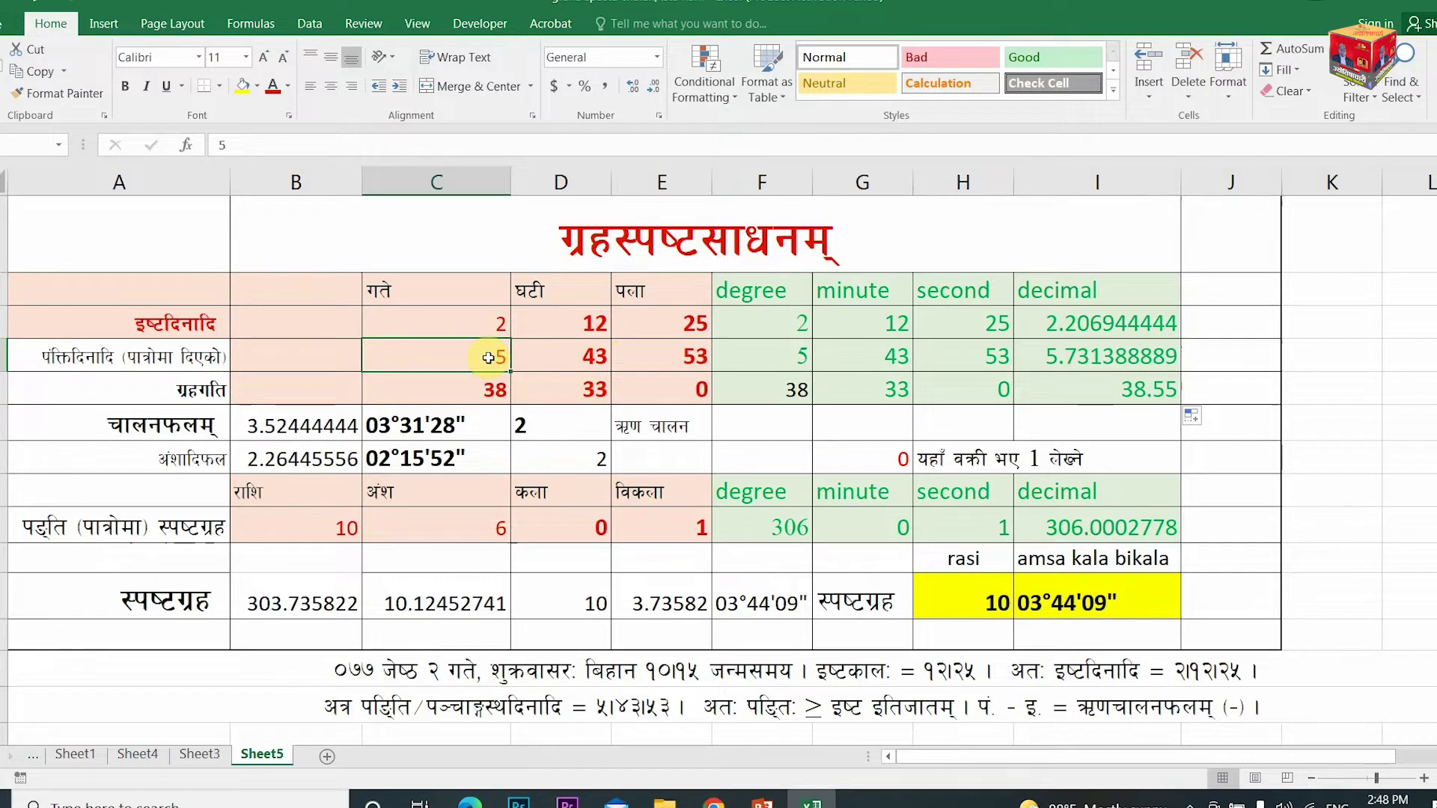
left_click(483, 316)
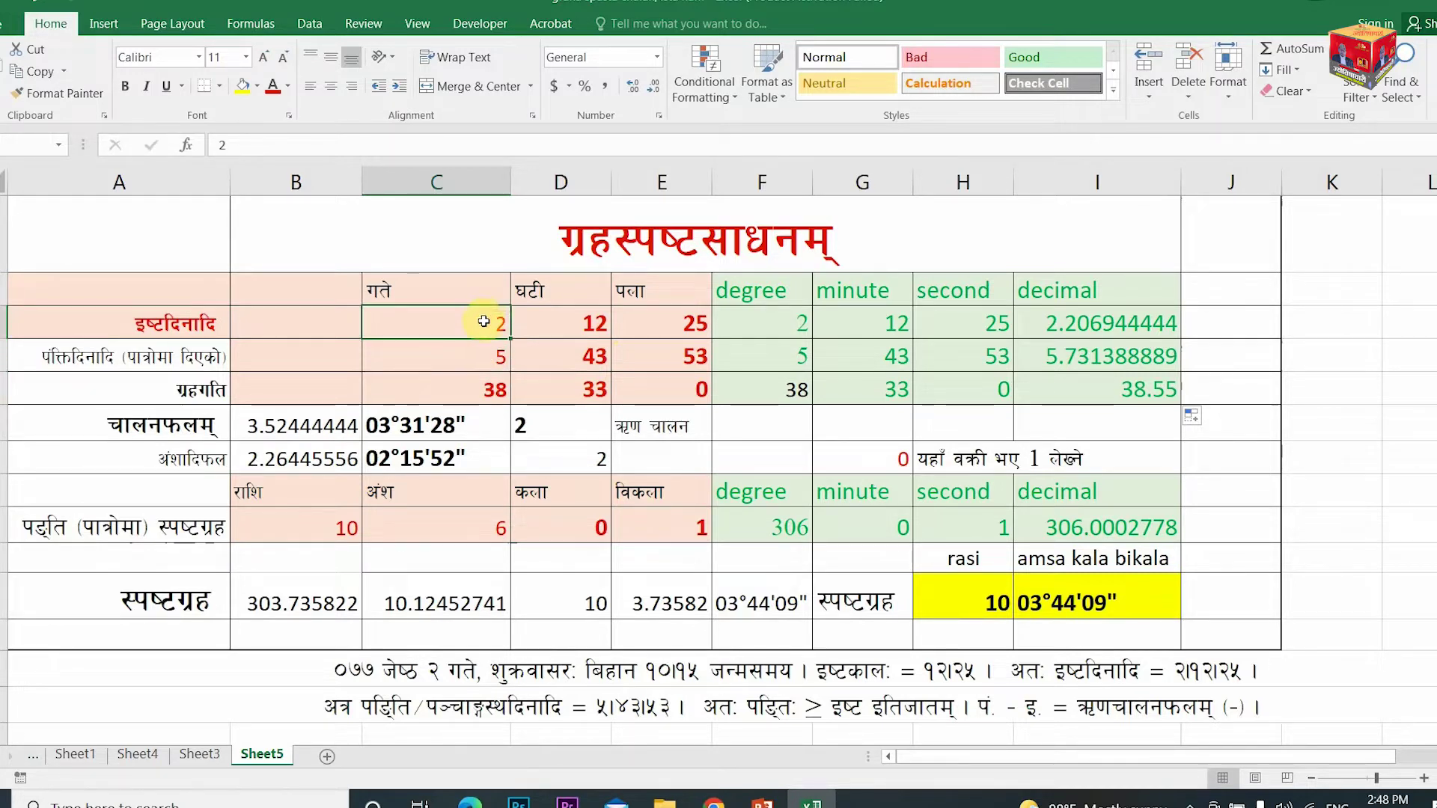
left_click(457, 358)
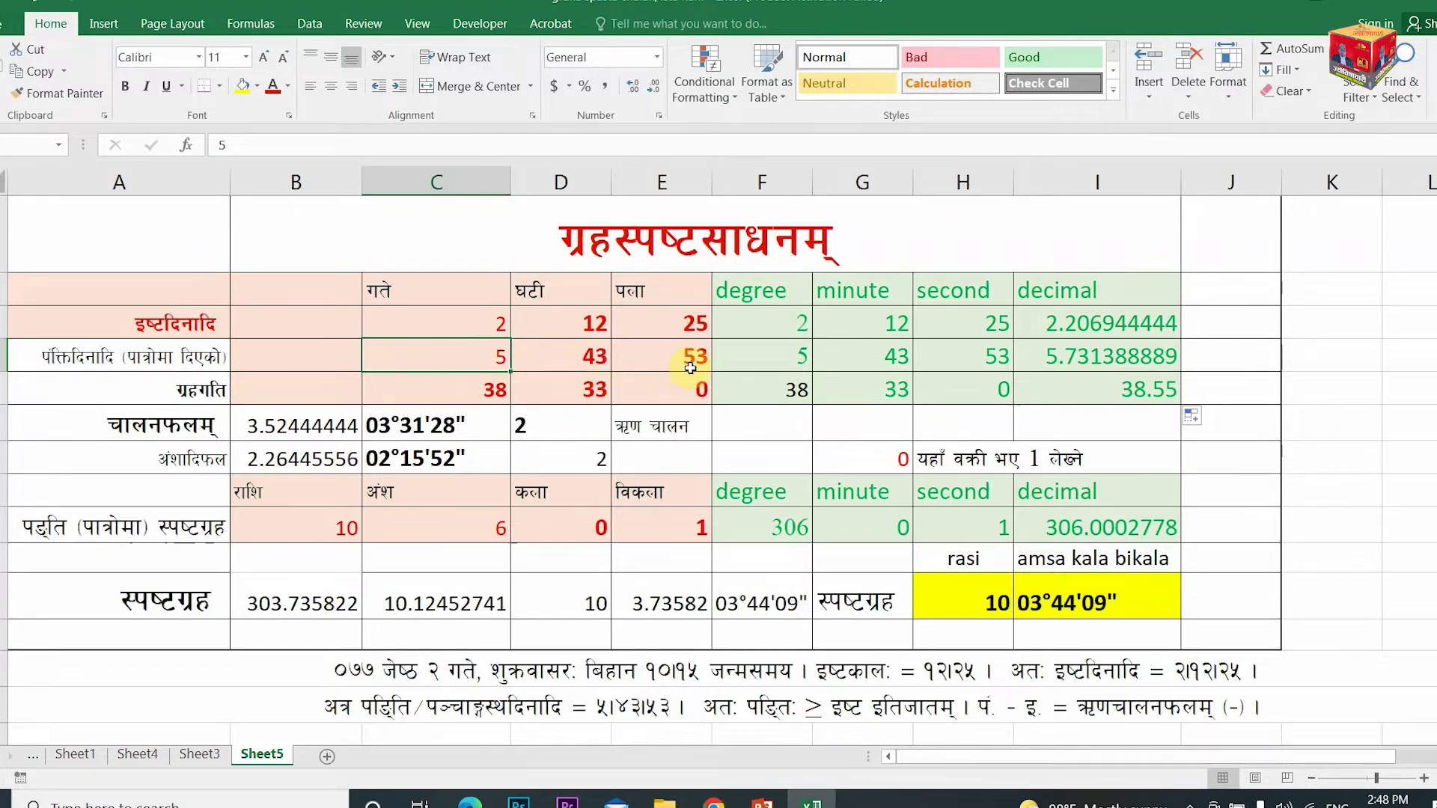
left_click(761, 804)
left_click(1267, 779)
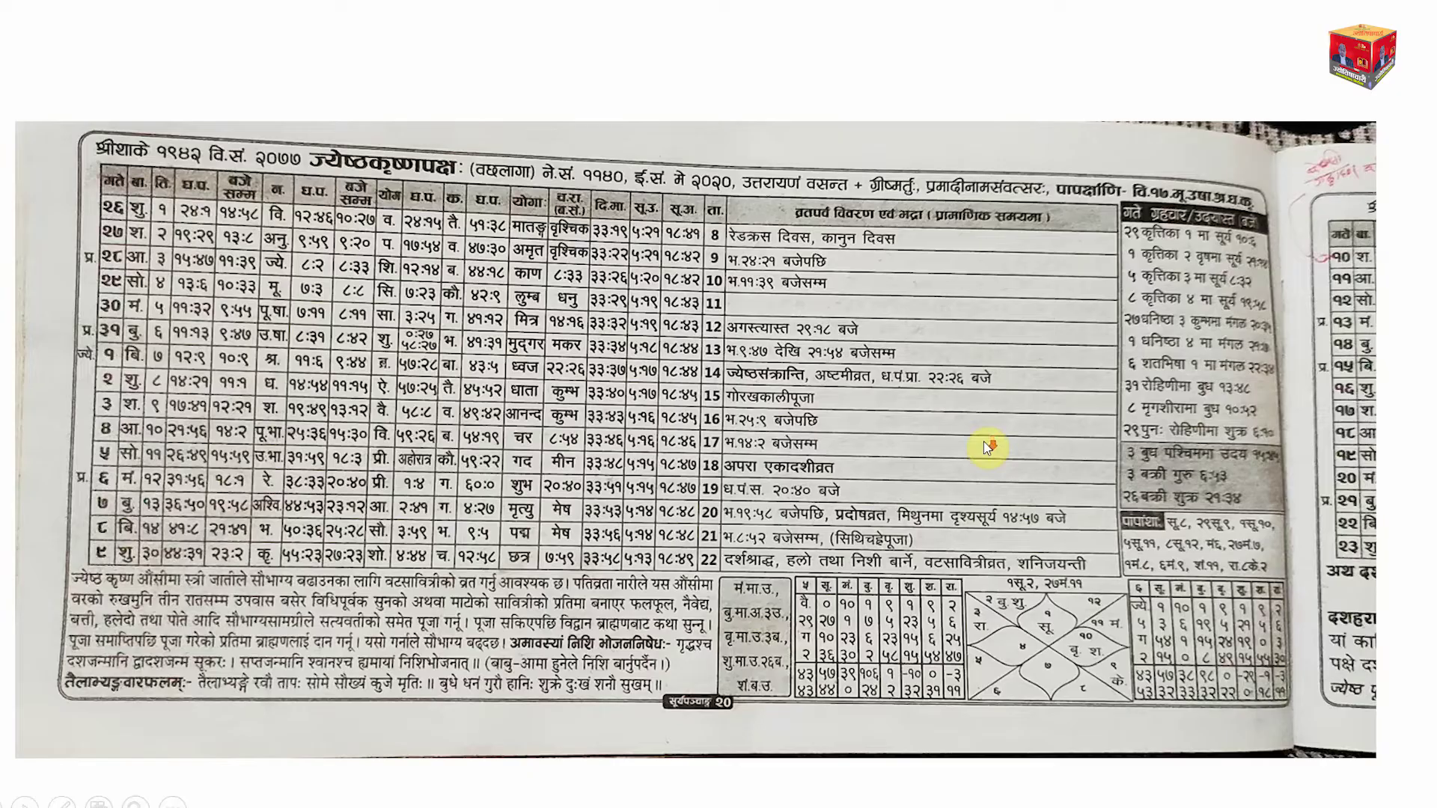
- Zoom into the lower-right panchang page, then return to the Excel worksheet
left_click(986, 447)
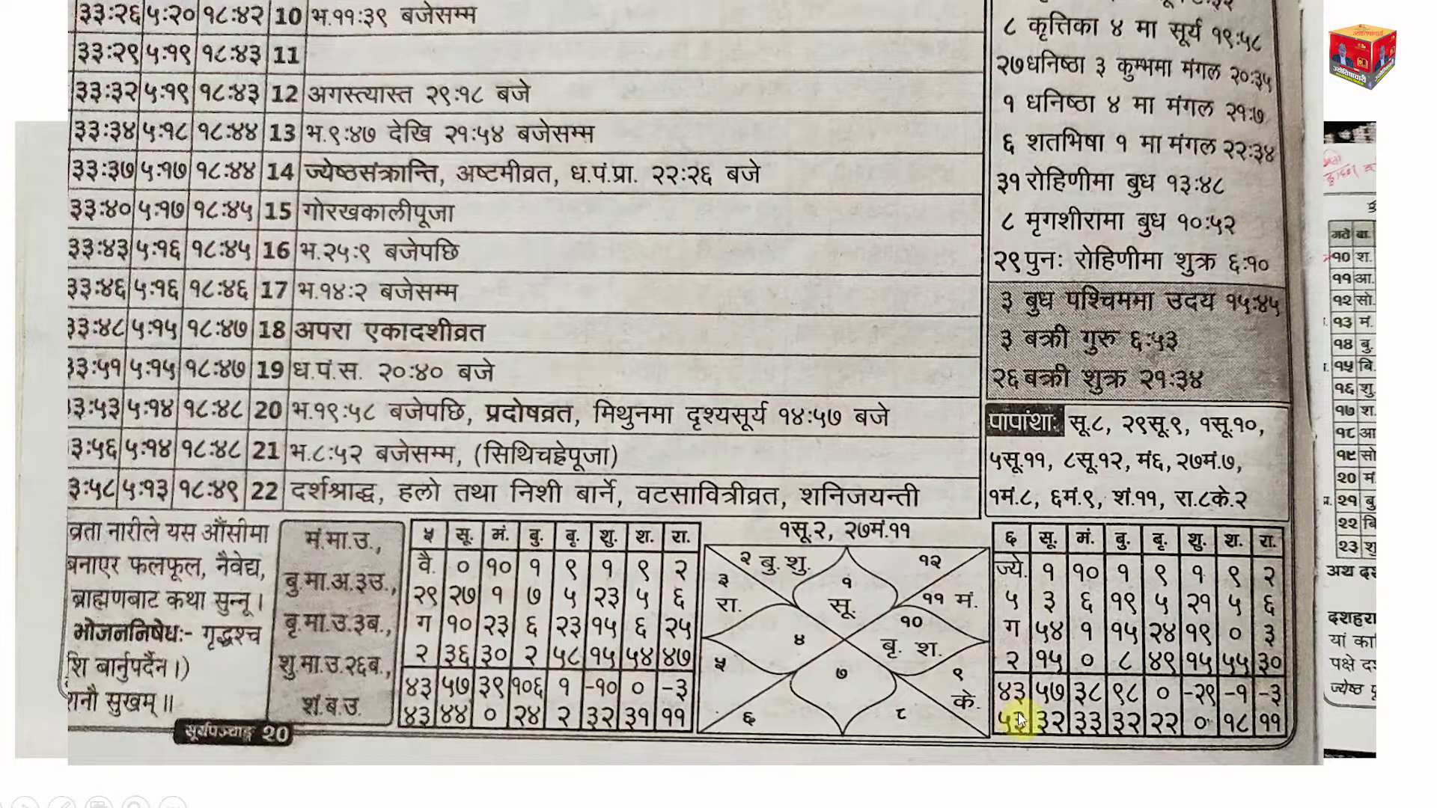
key("alt+Tab")
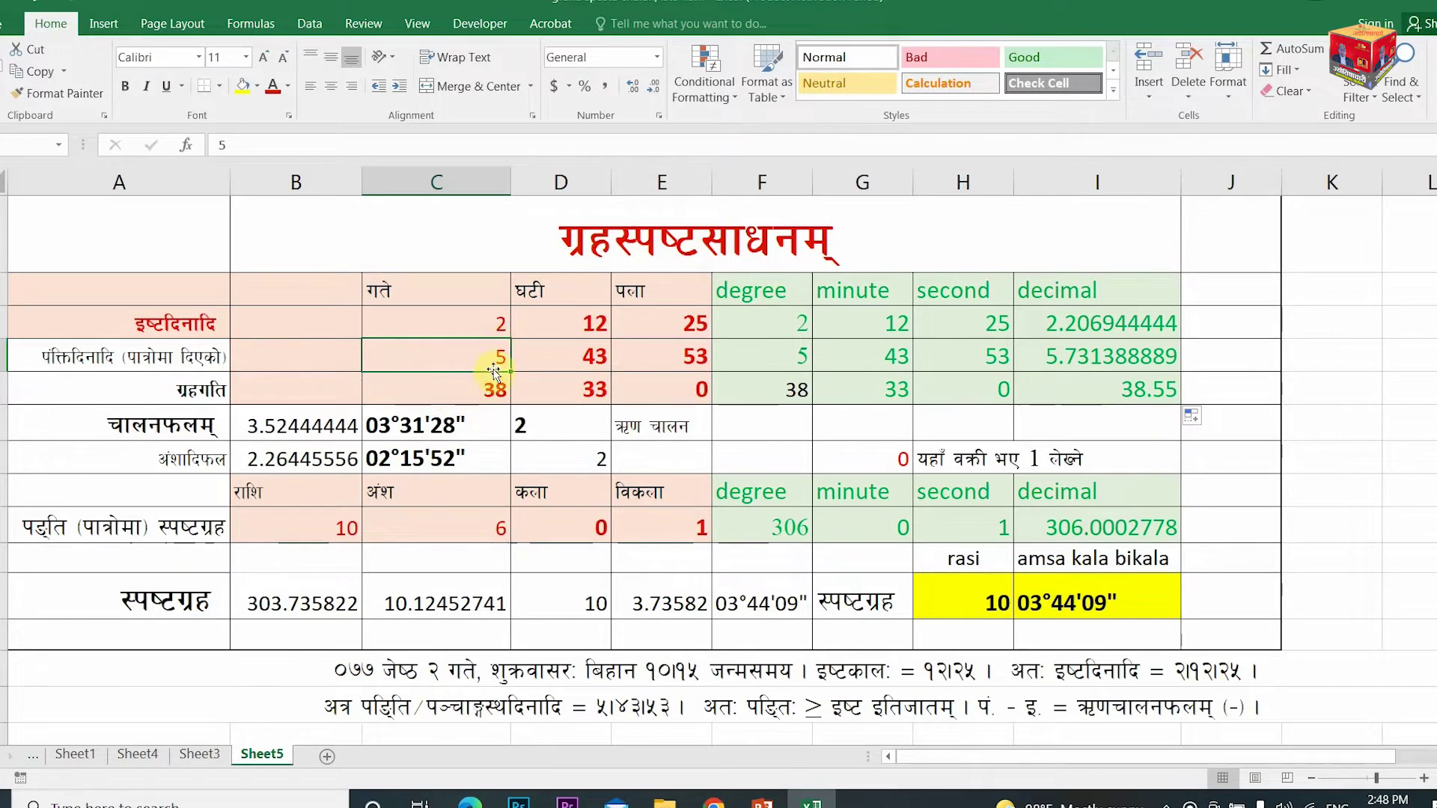
- Inspect ग्रहगति 38 and 33, decimals 38.55 and 2.206944444, then show the formula slide
left_click(447, 387)
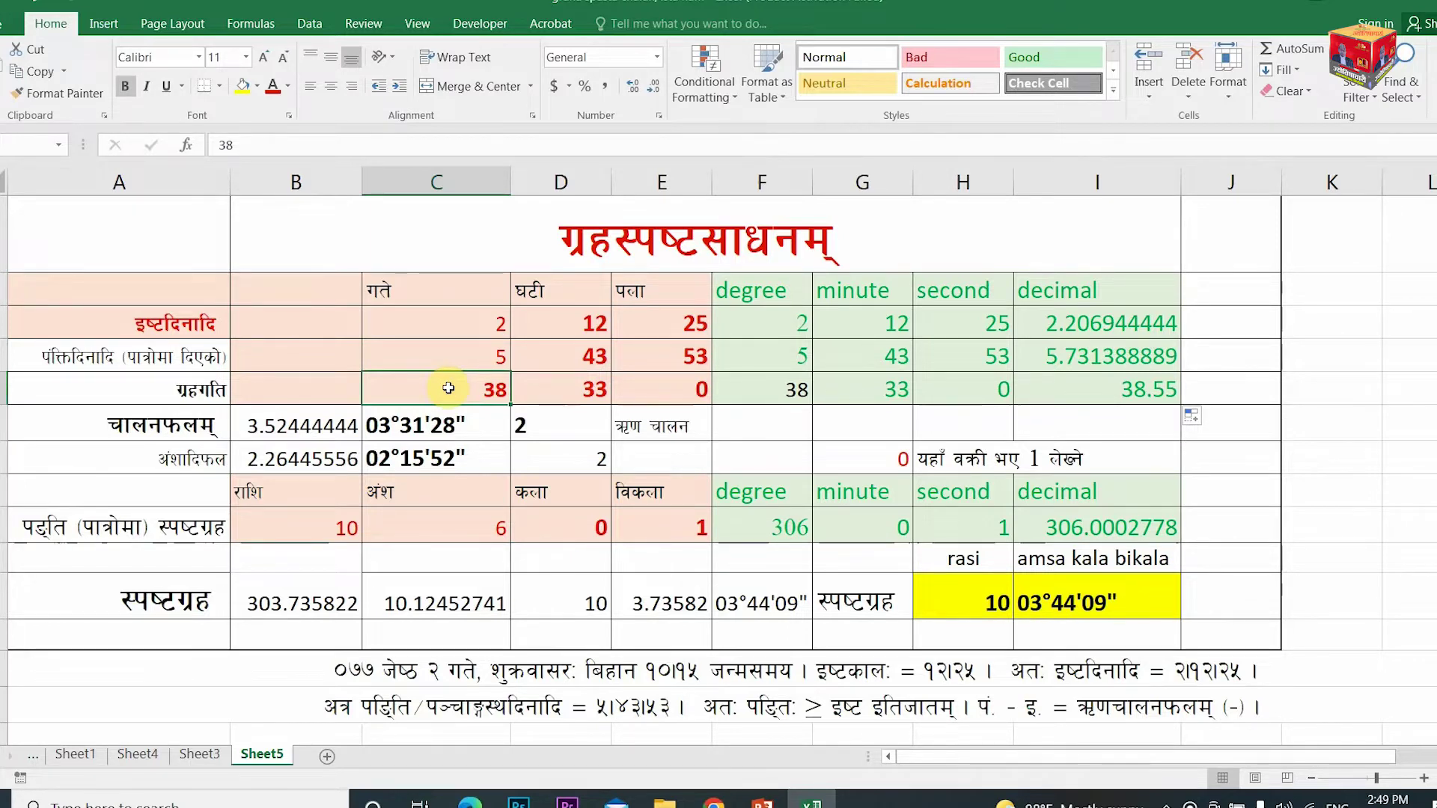
left_click(530, 387)
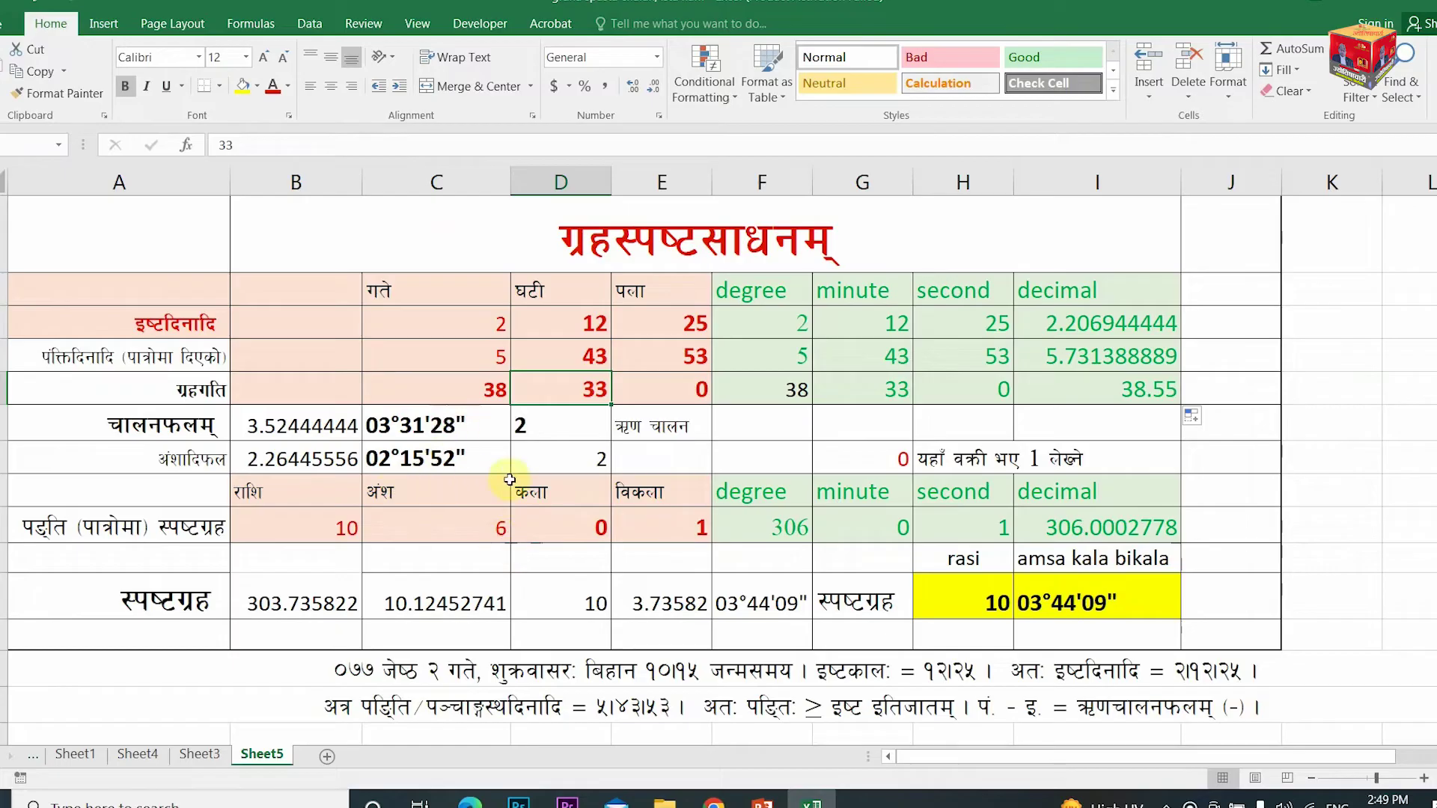
left_click(477, 389)
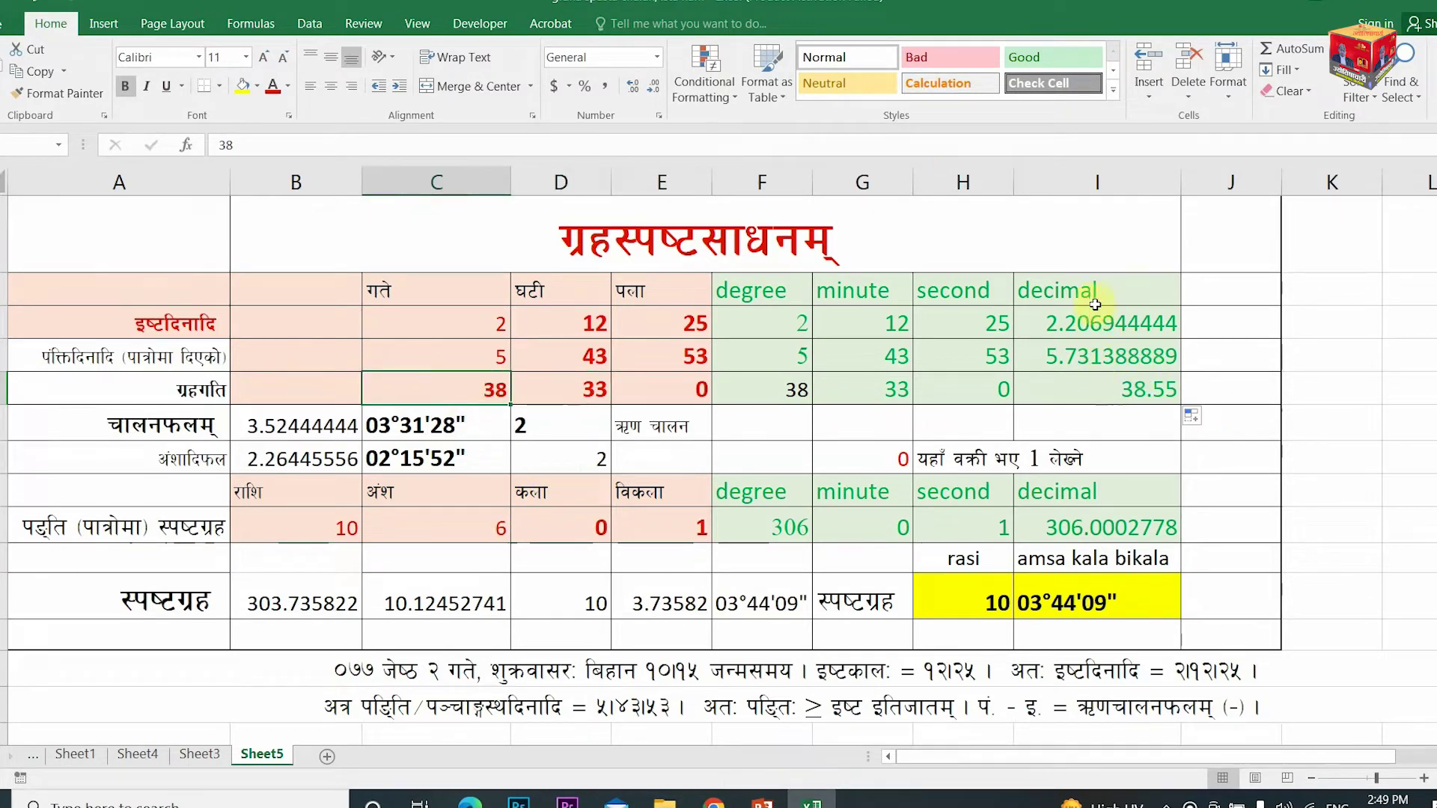
left_click(1107, 384)
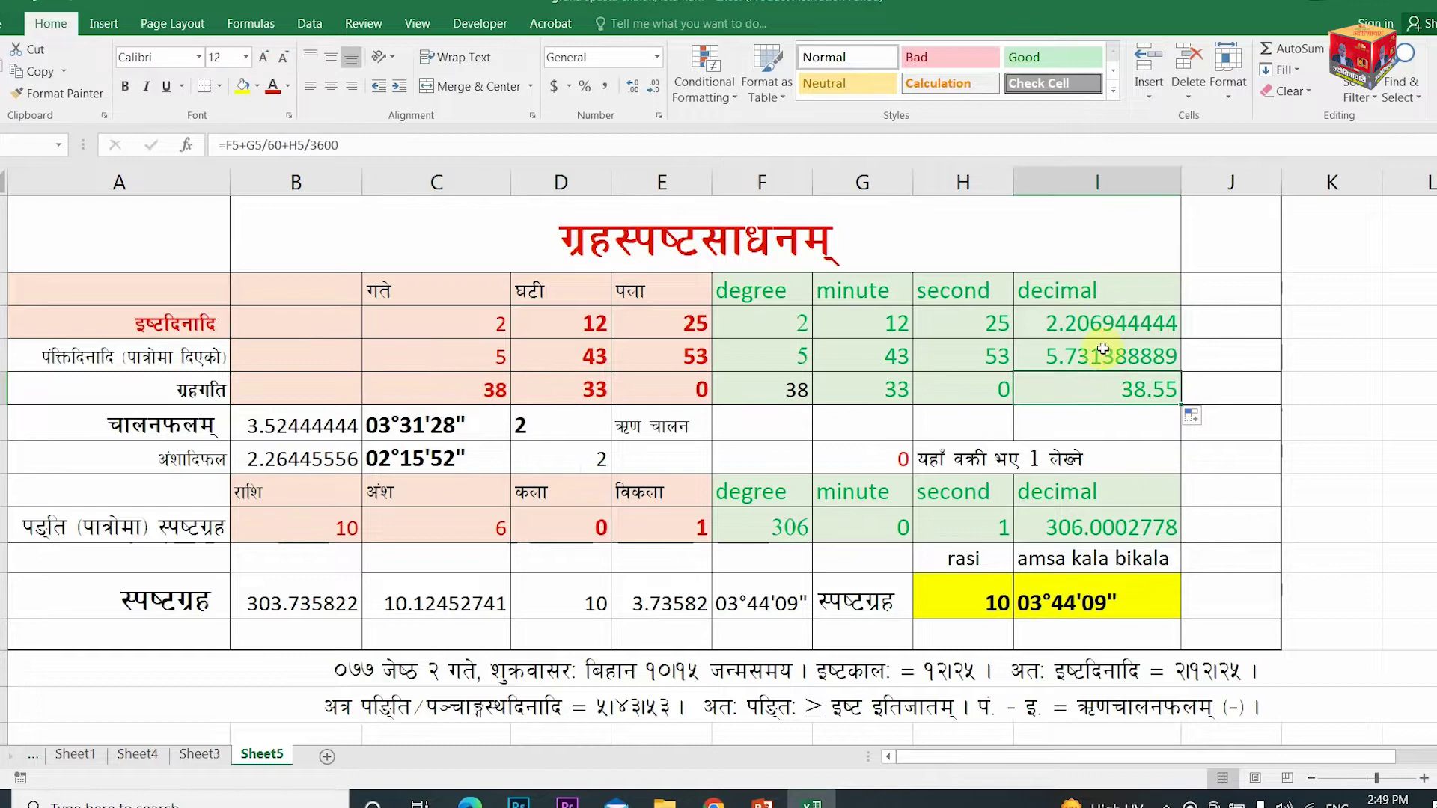
left_click(1077, 320)
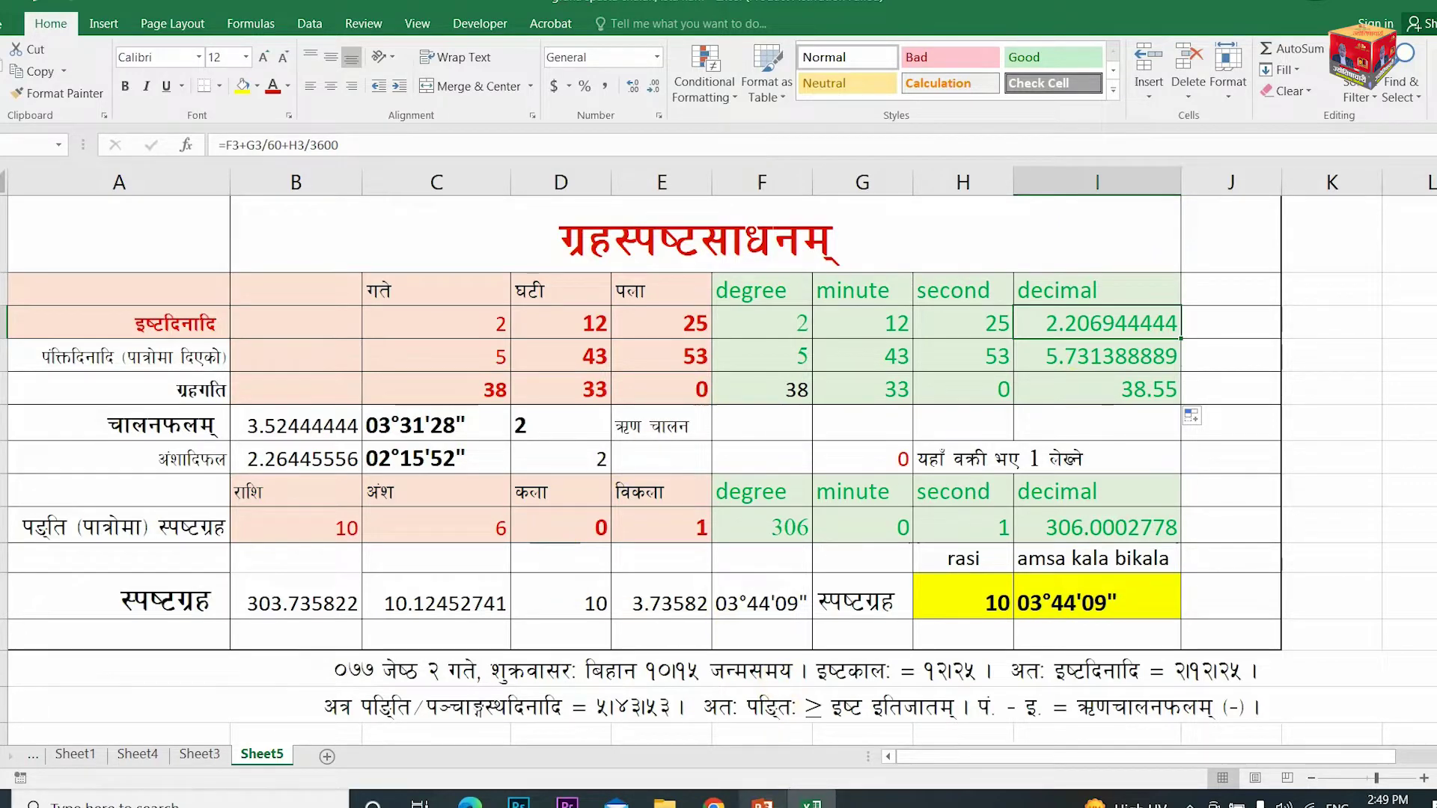
left_click(762, 802)
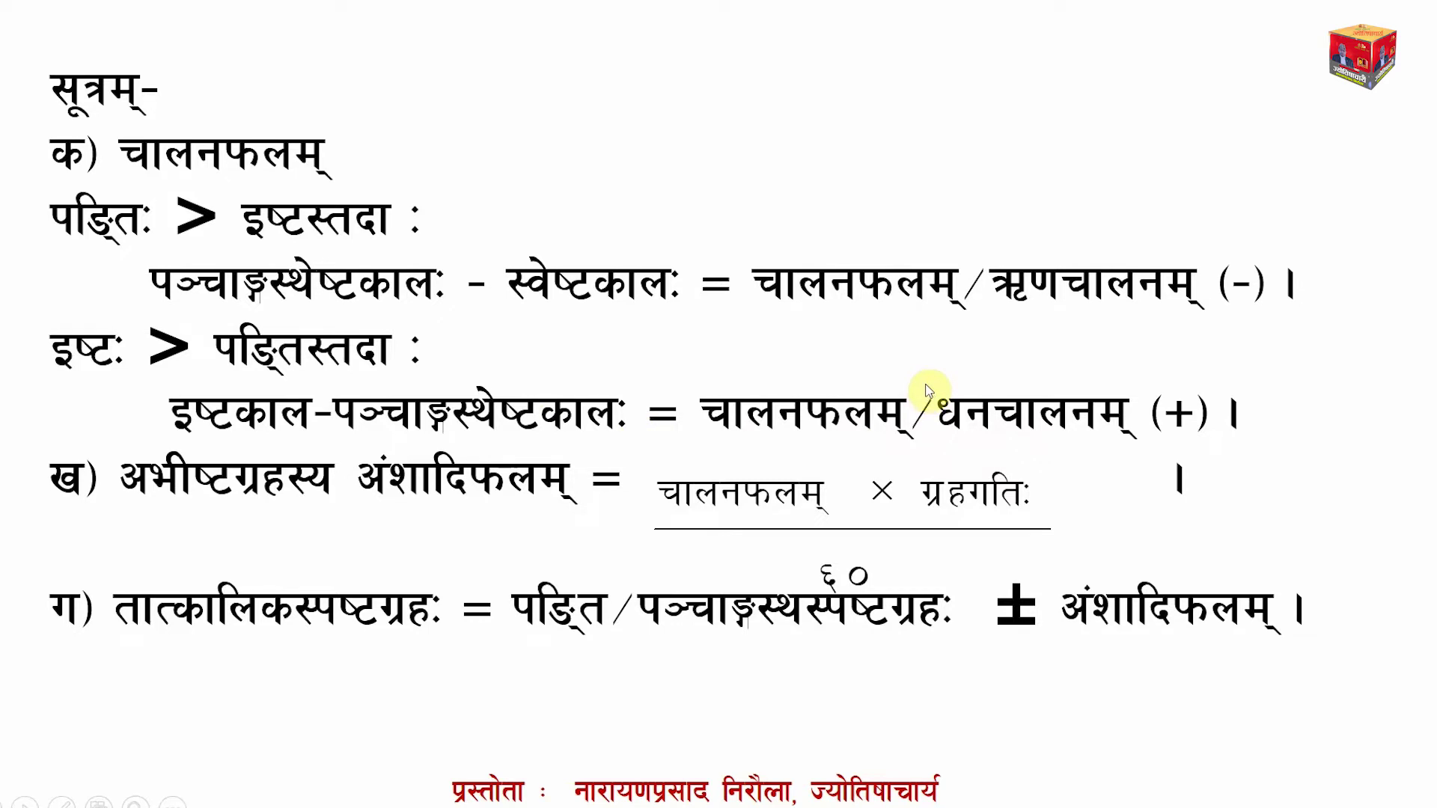
- Leave the formula slideshow and return to Excel's chalanphalam value 3.52444444
key("Escape")
left_click(810, 805)
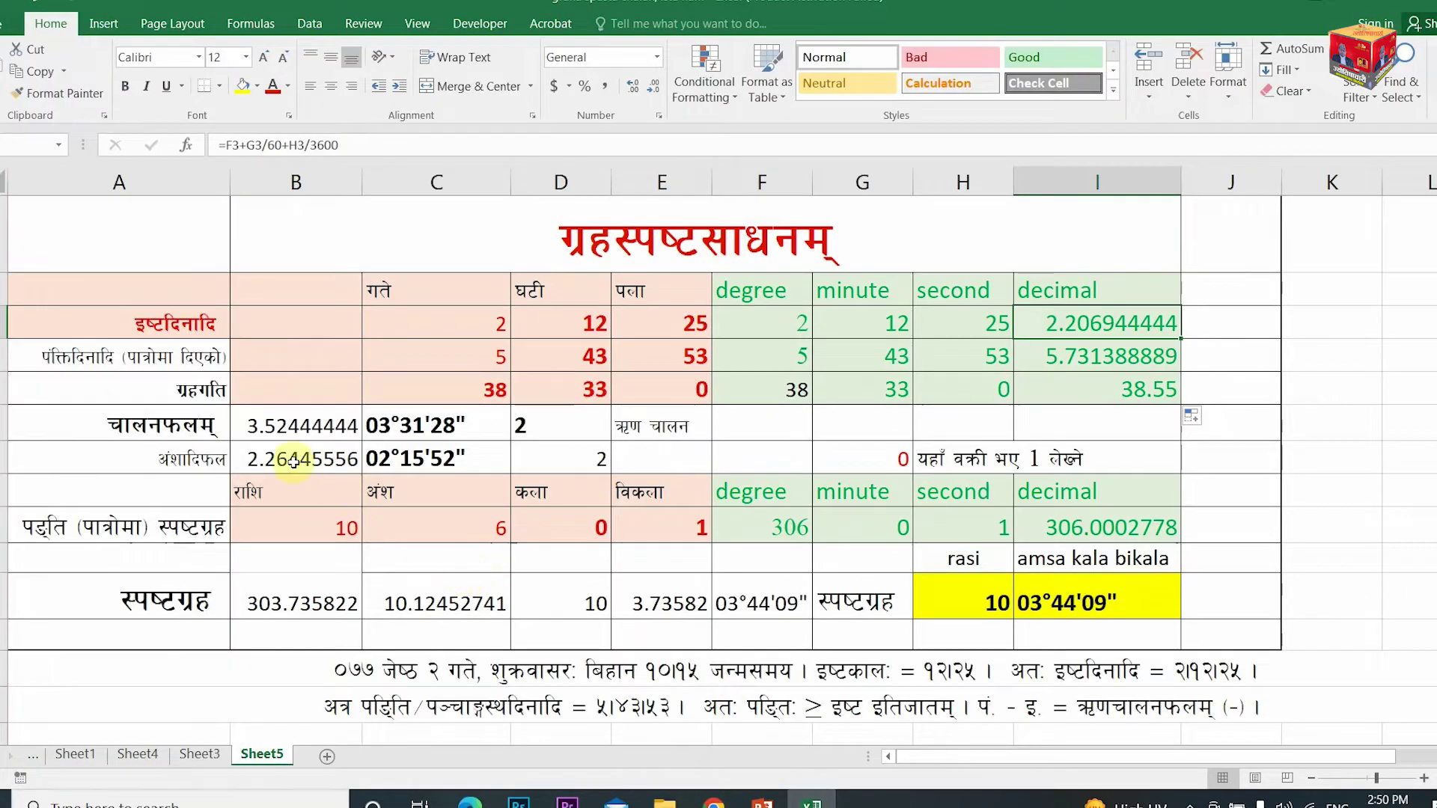
left_click(289, 431)
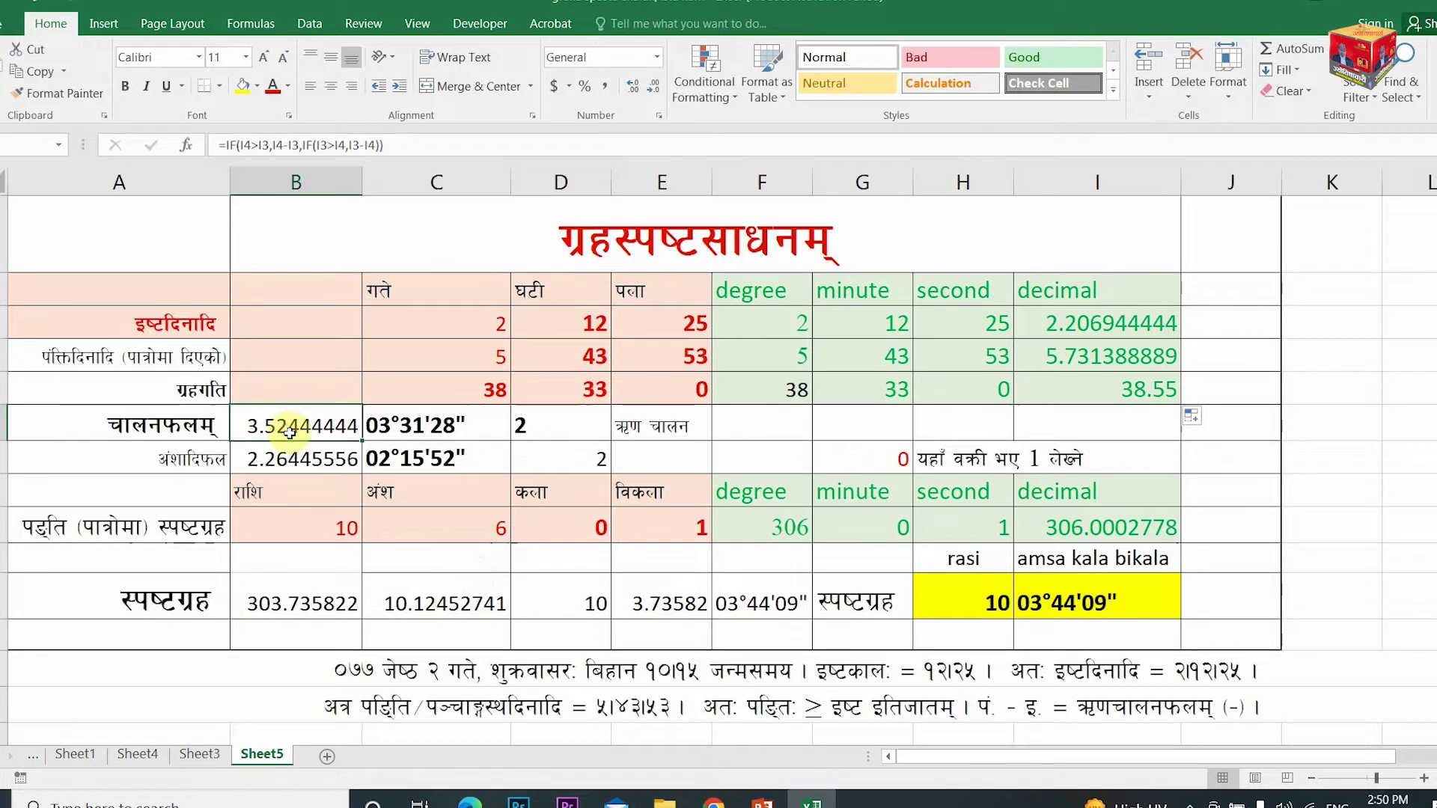
- Walk through the chalanphalam IF formula's I4−I3 difference, then open the 03°31'28" DMS formula
double_click(290, 432)
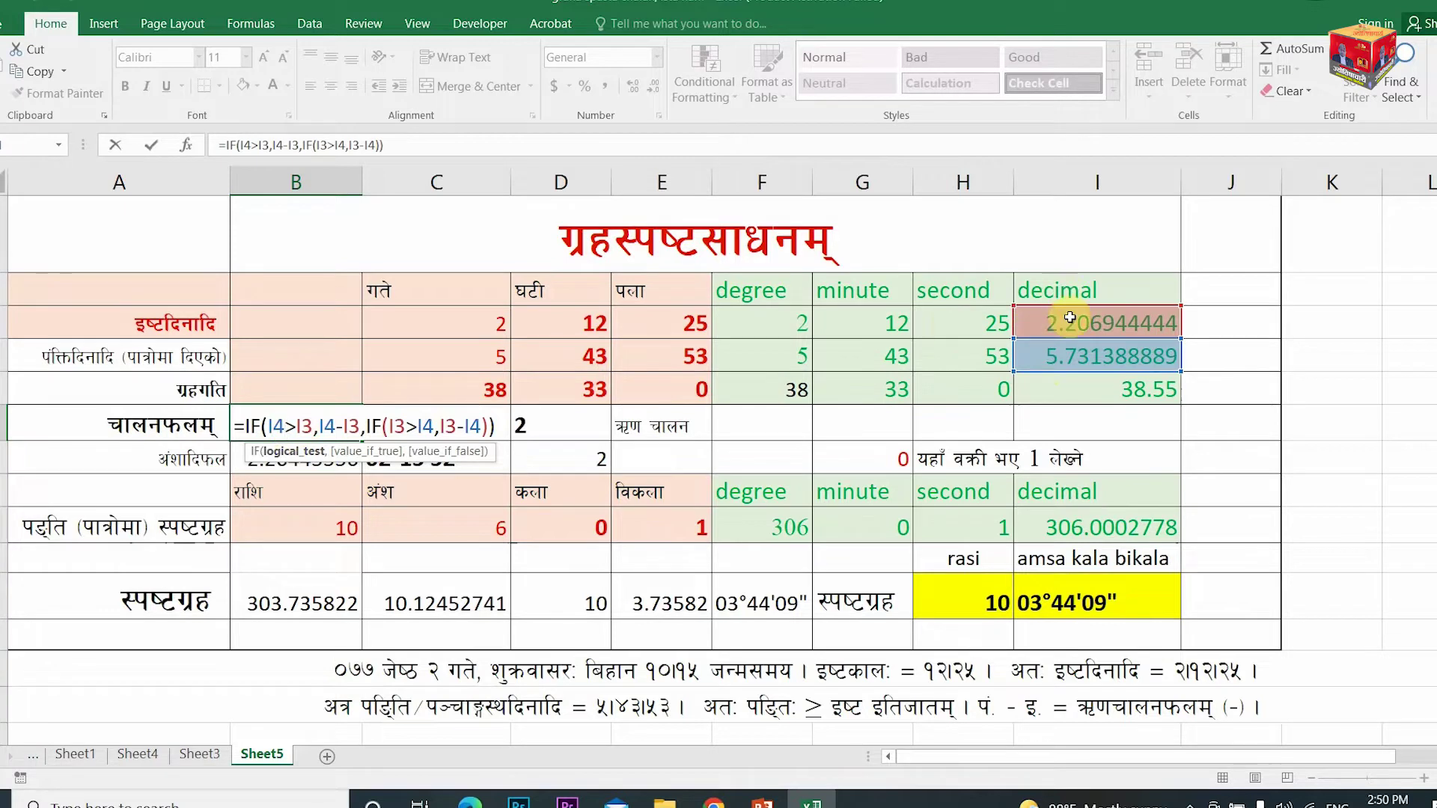
left_click(296, 427)
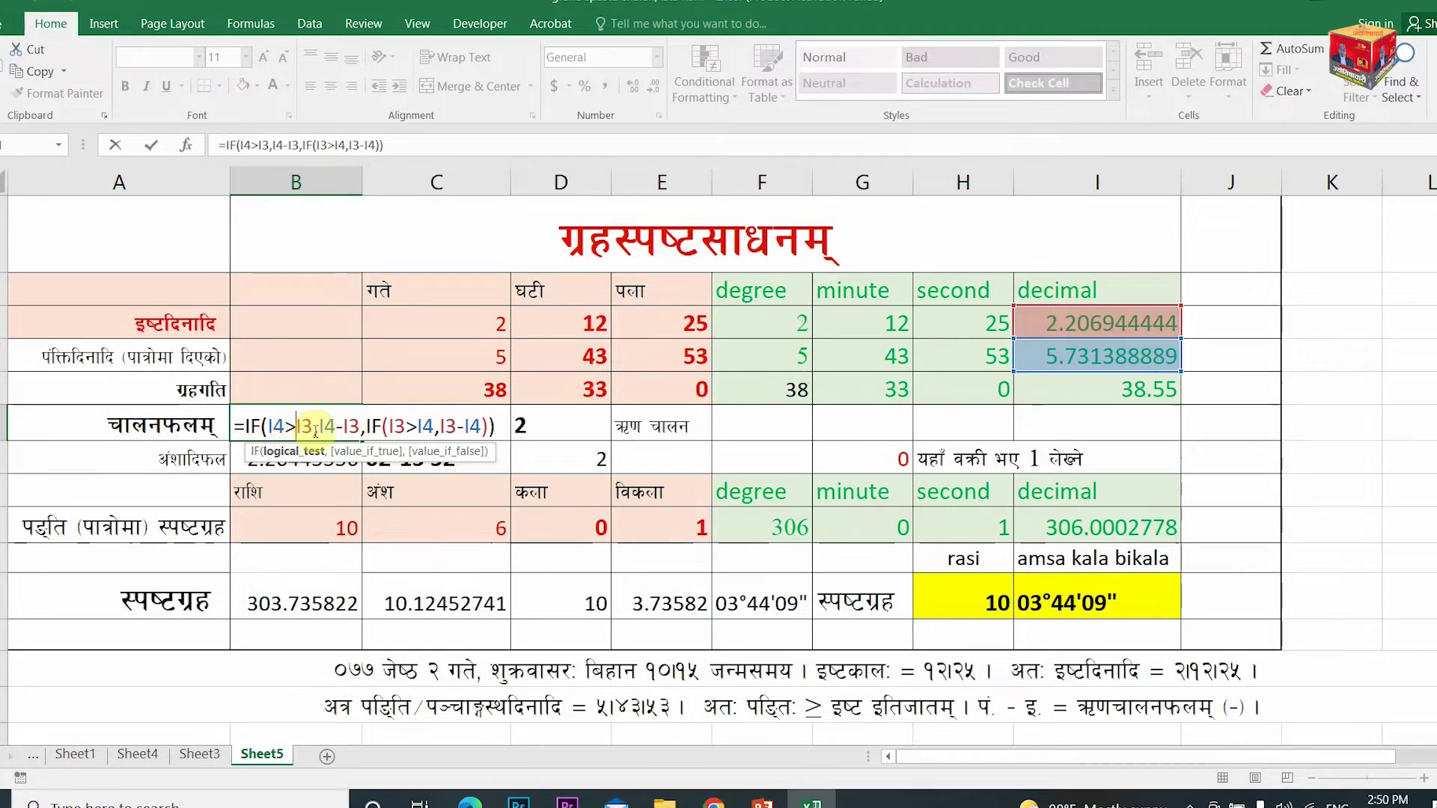
left_click(361, 427)
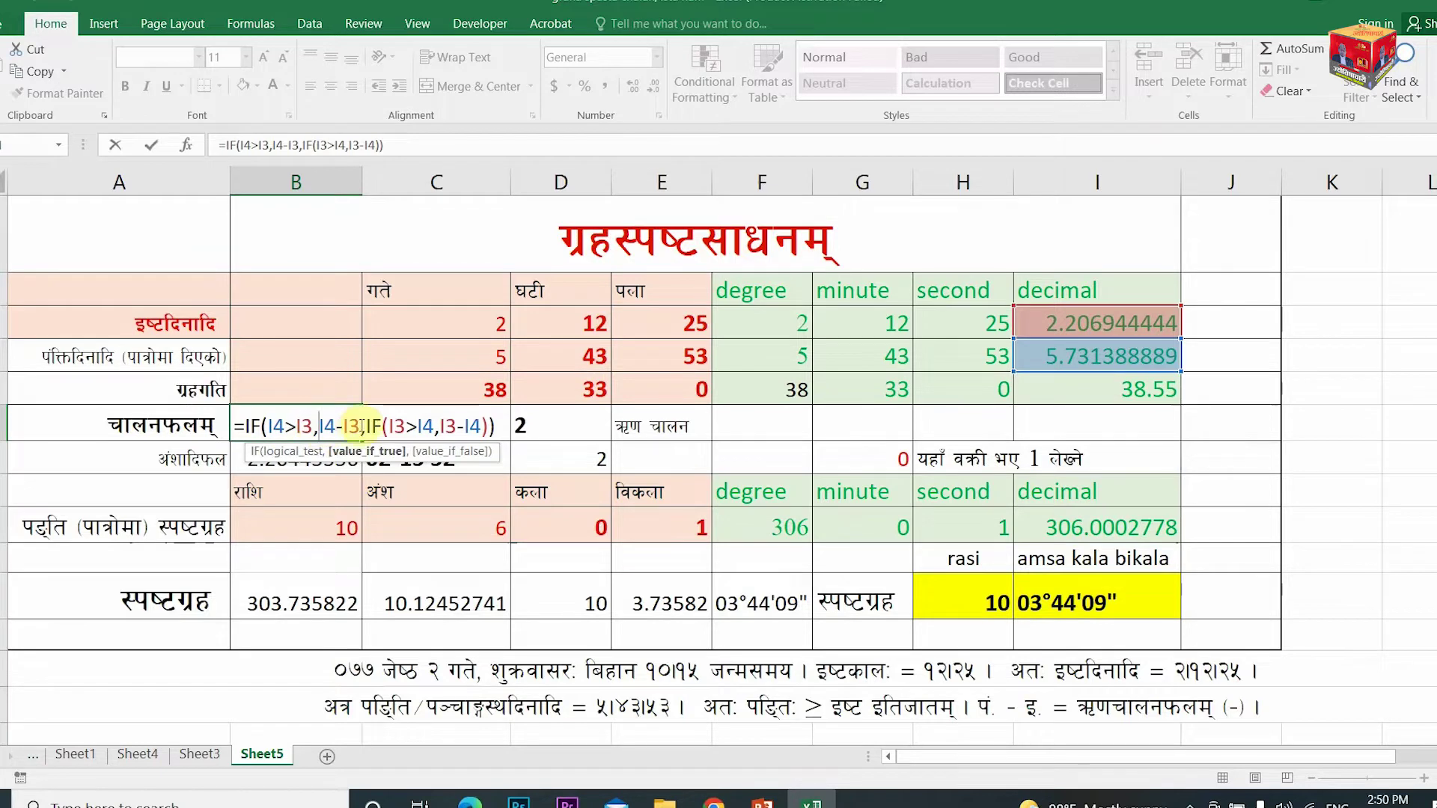
left_click(320, 427)
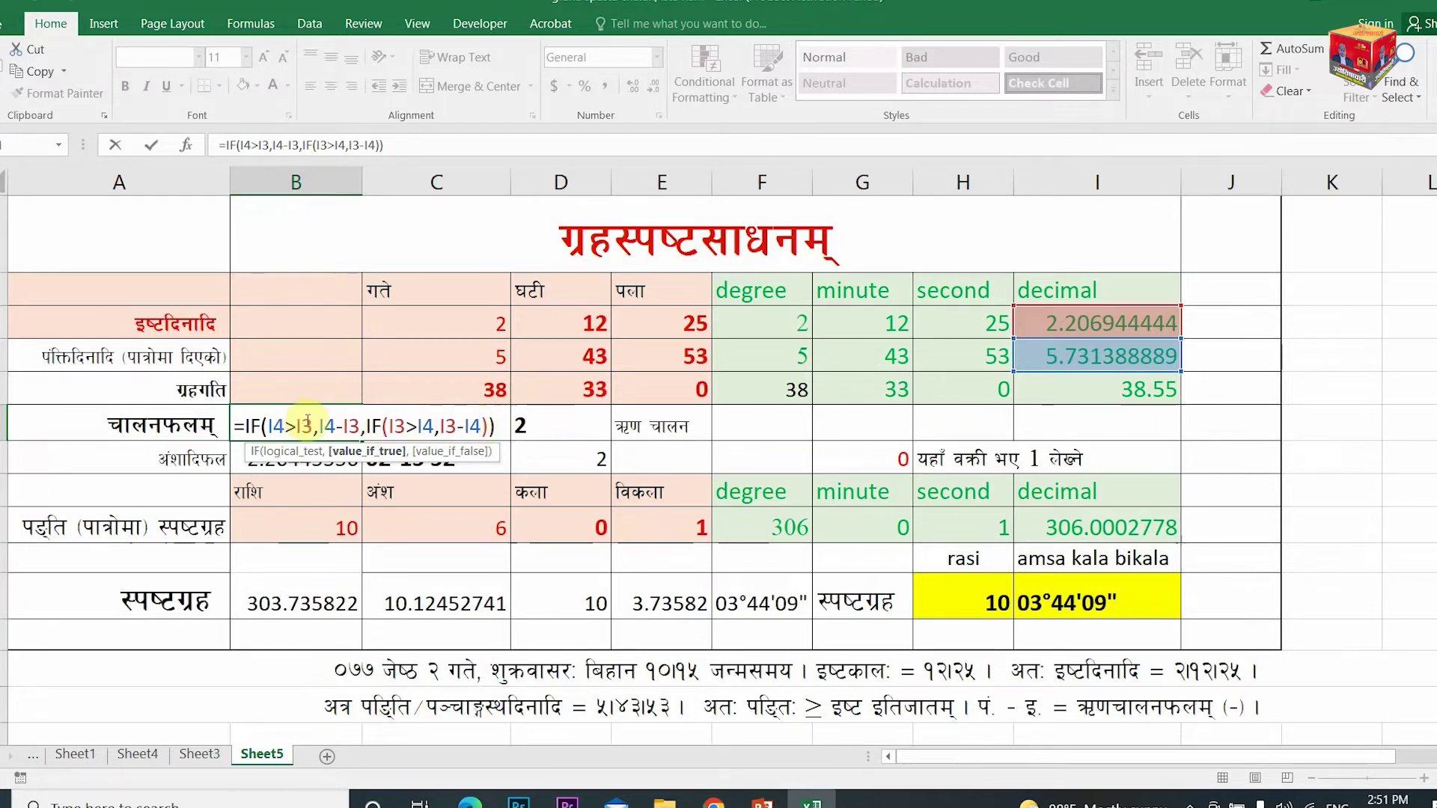
key("Return")
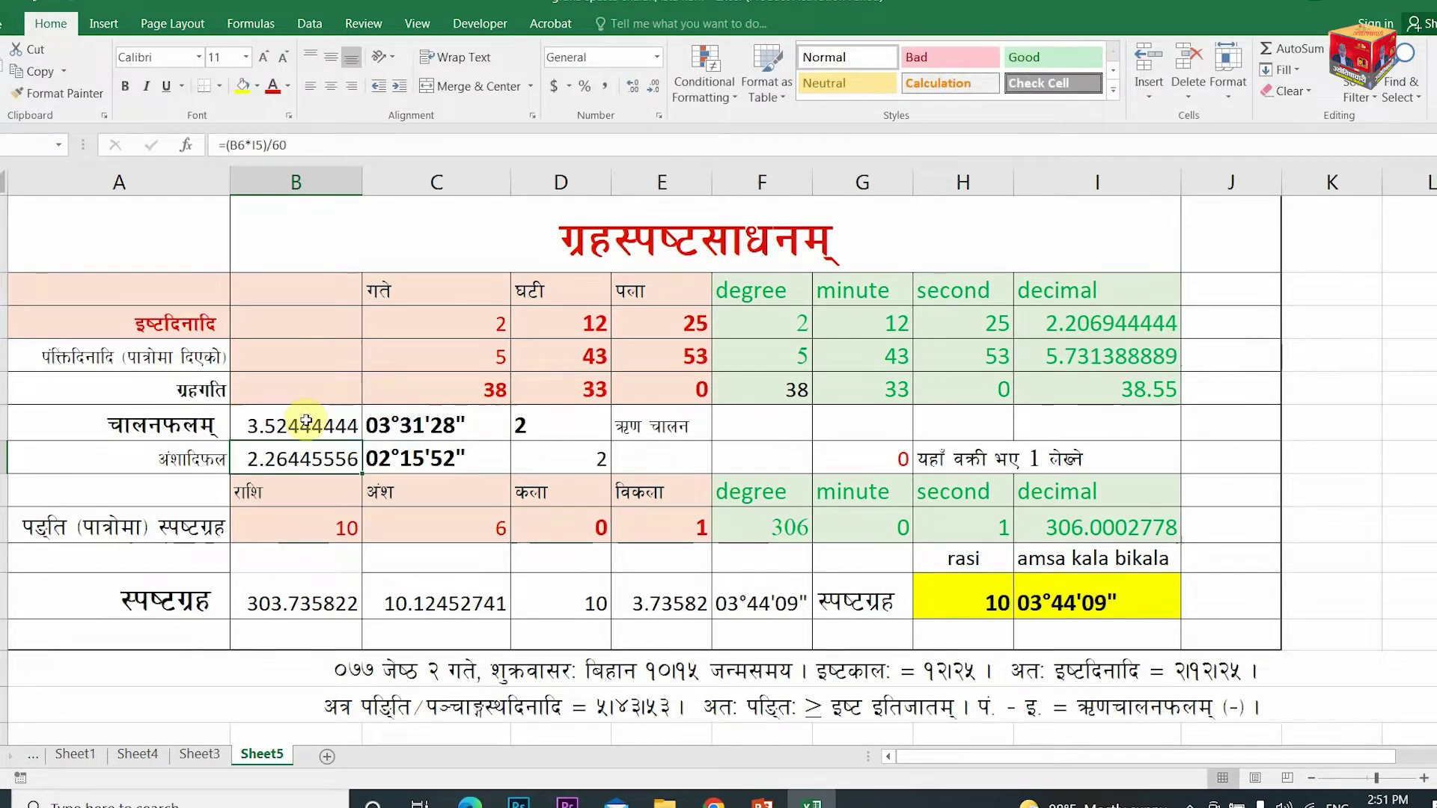
left_click(306, 421)
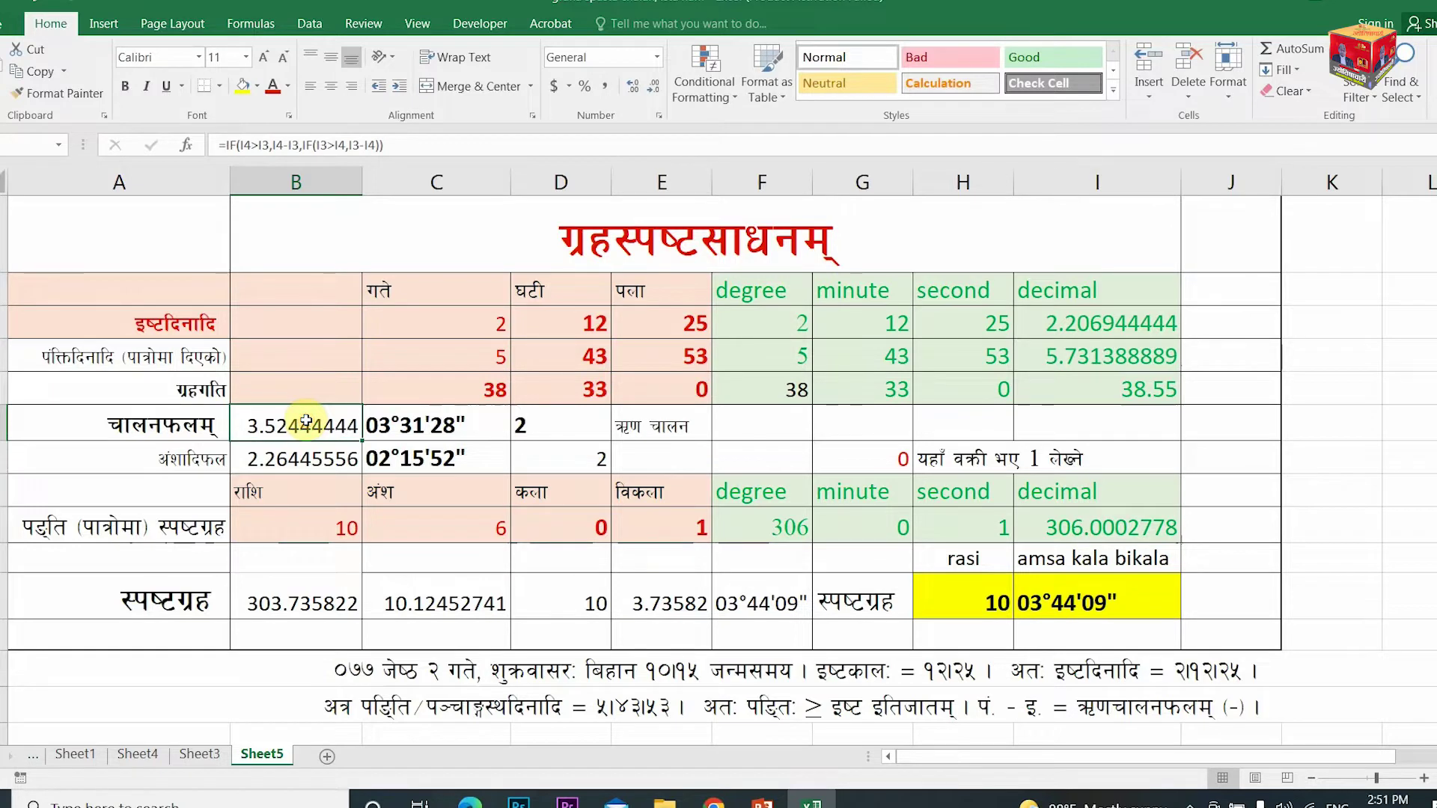
double_click(397, 424)
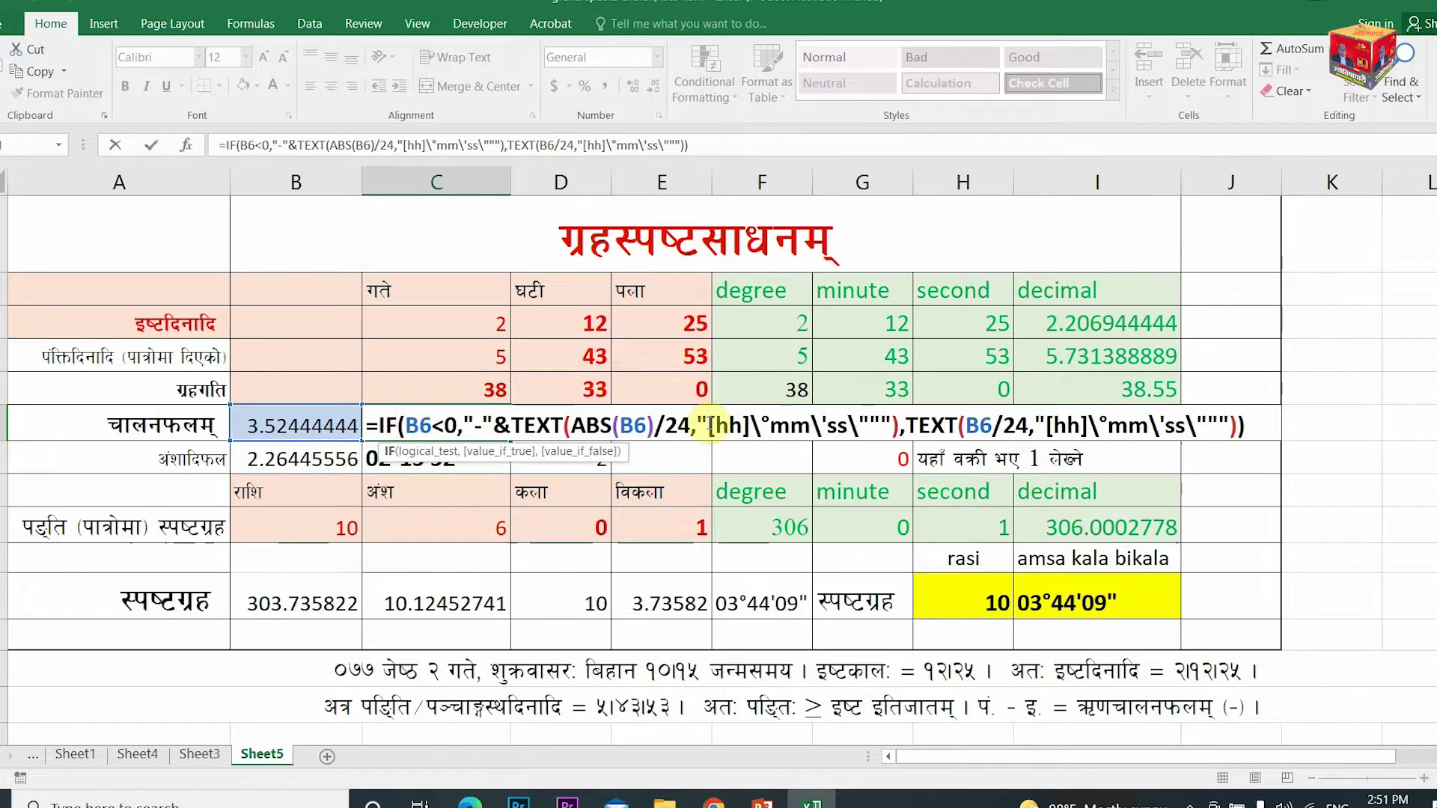
key("Return")
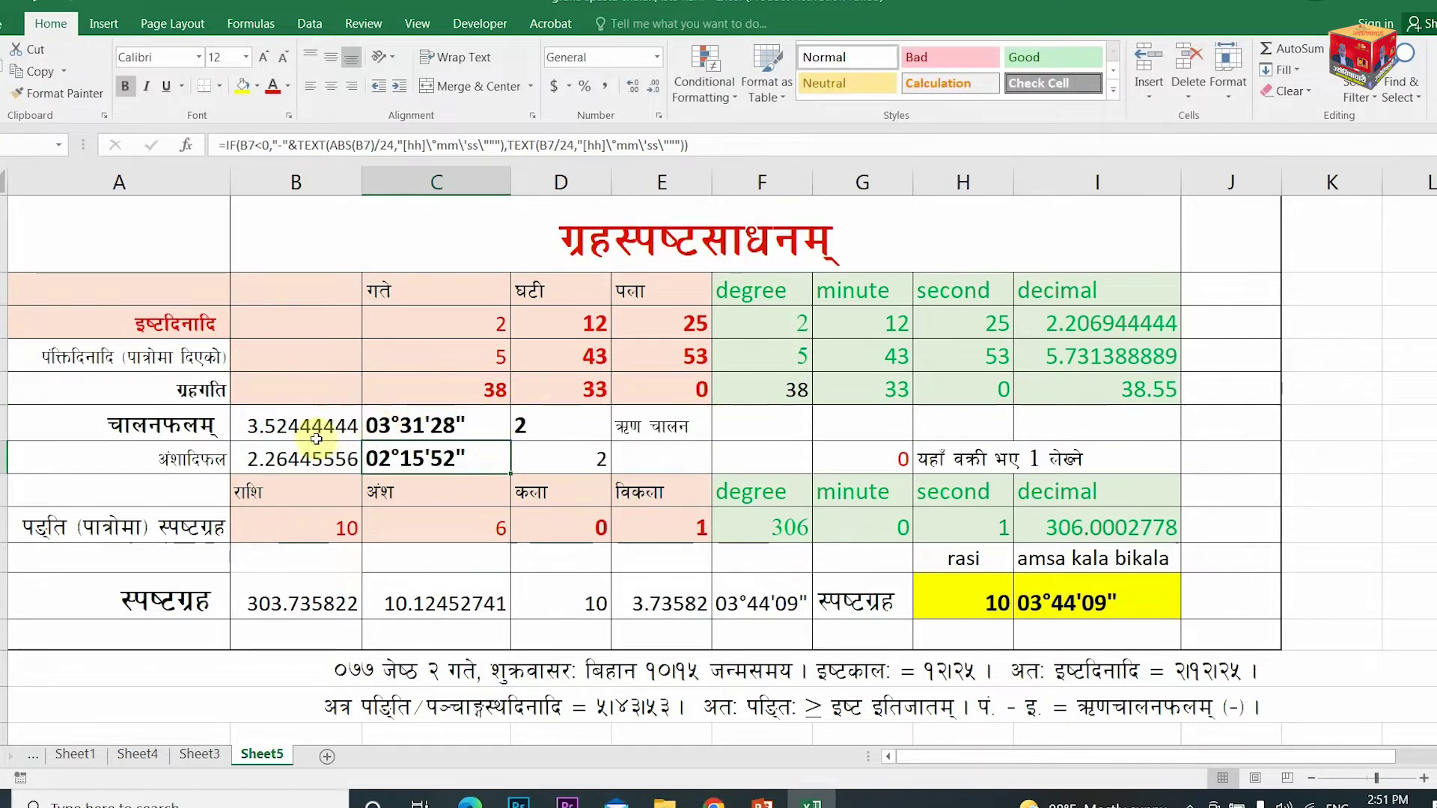
left_click(315, 436)
double_click(302, 425)
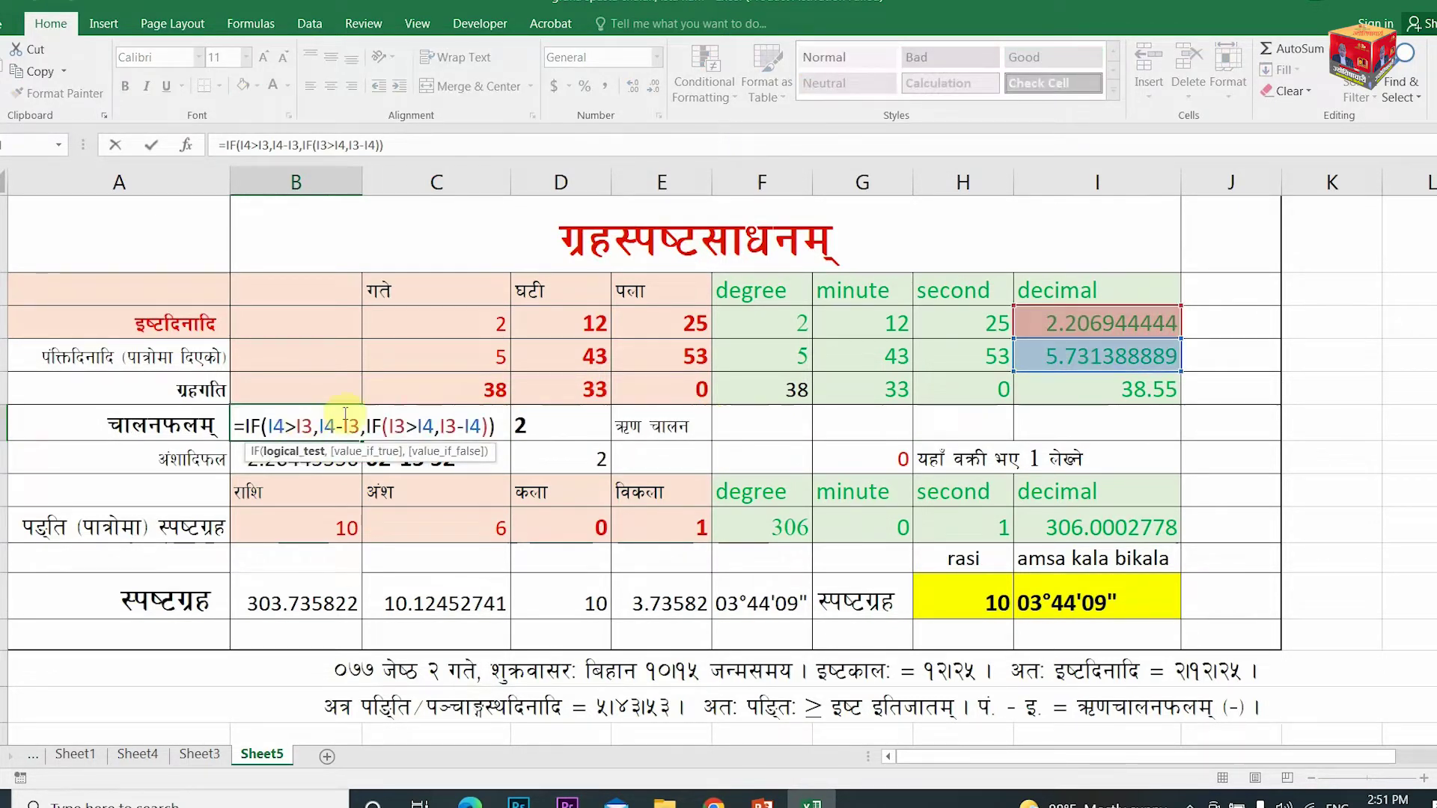
key("Return")
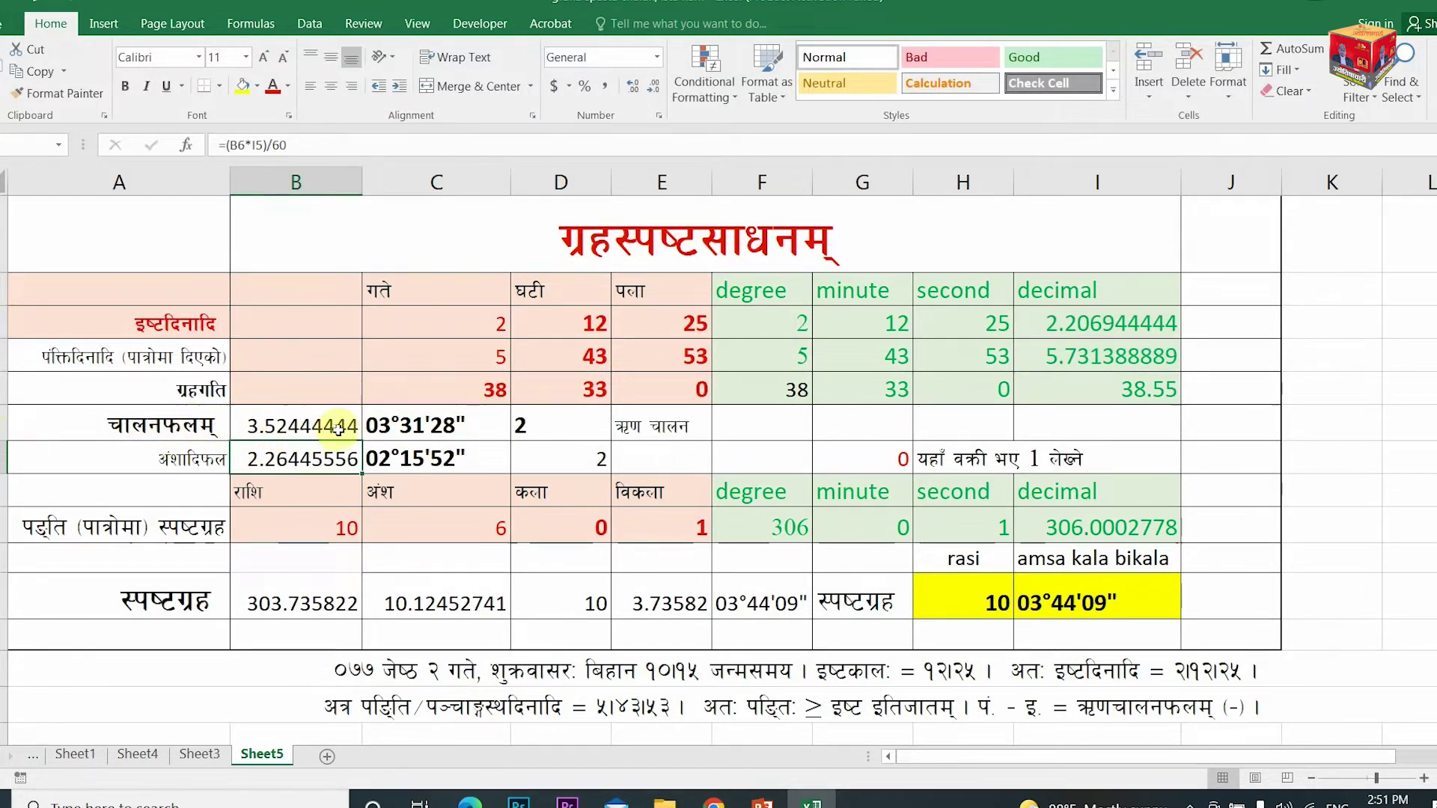
left_click(307, 428)
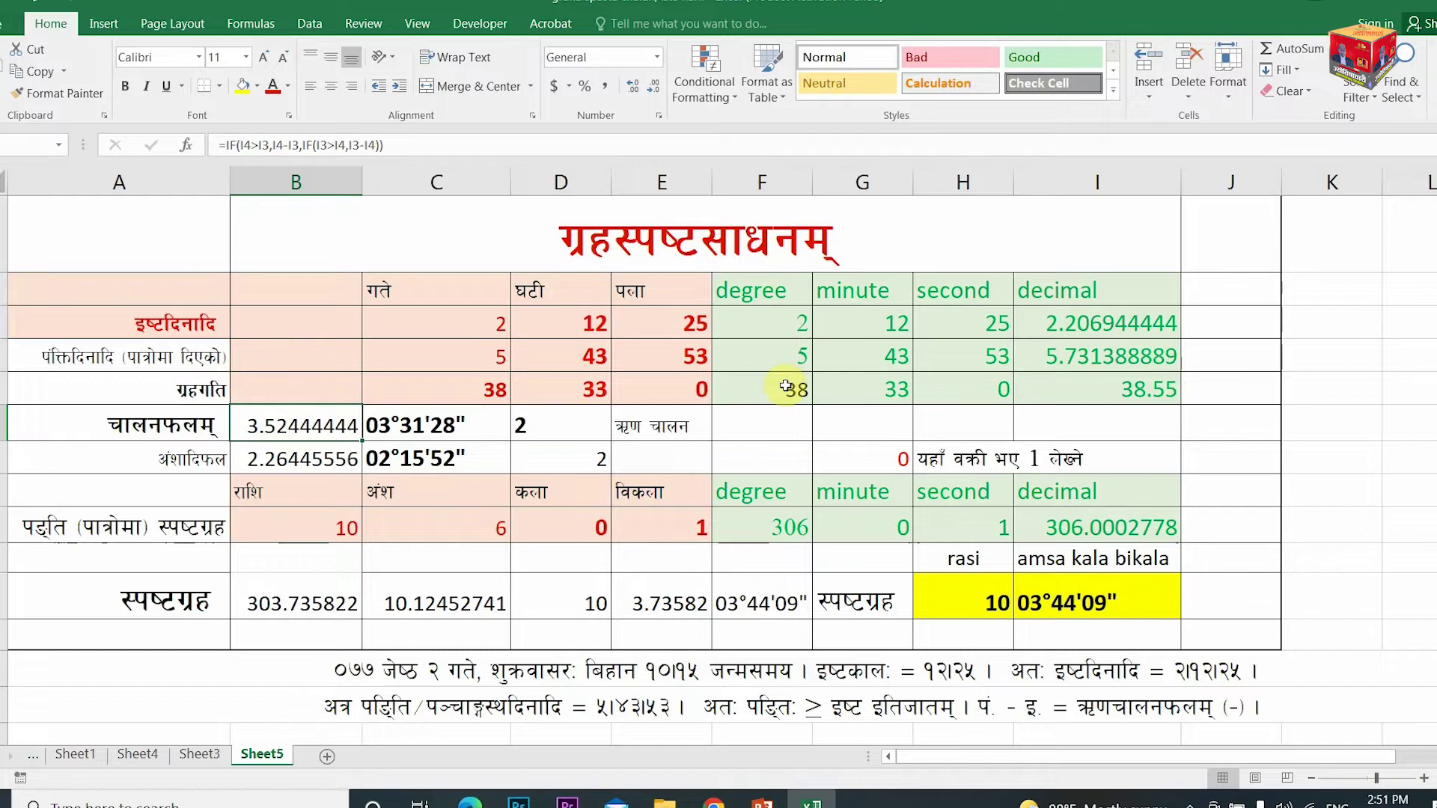
left_click(376, 426)
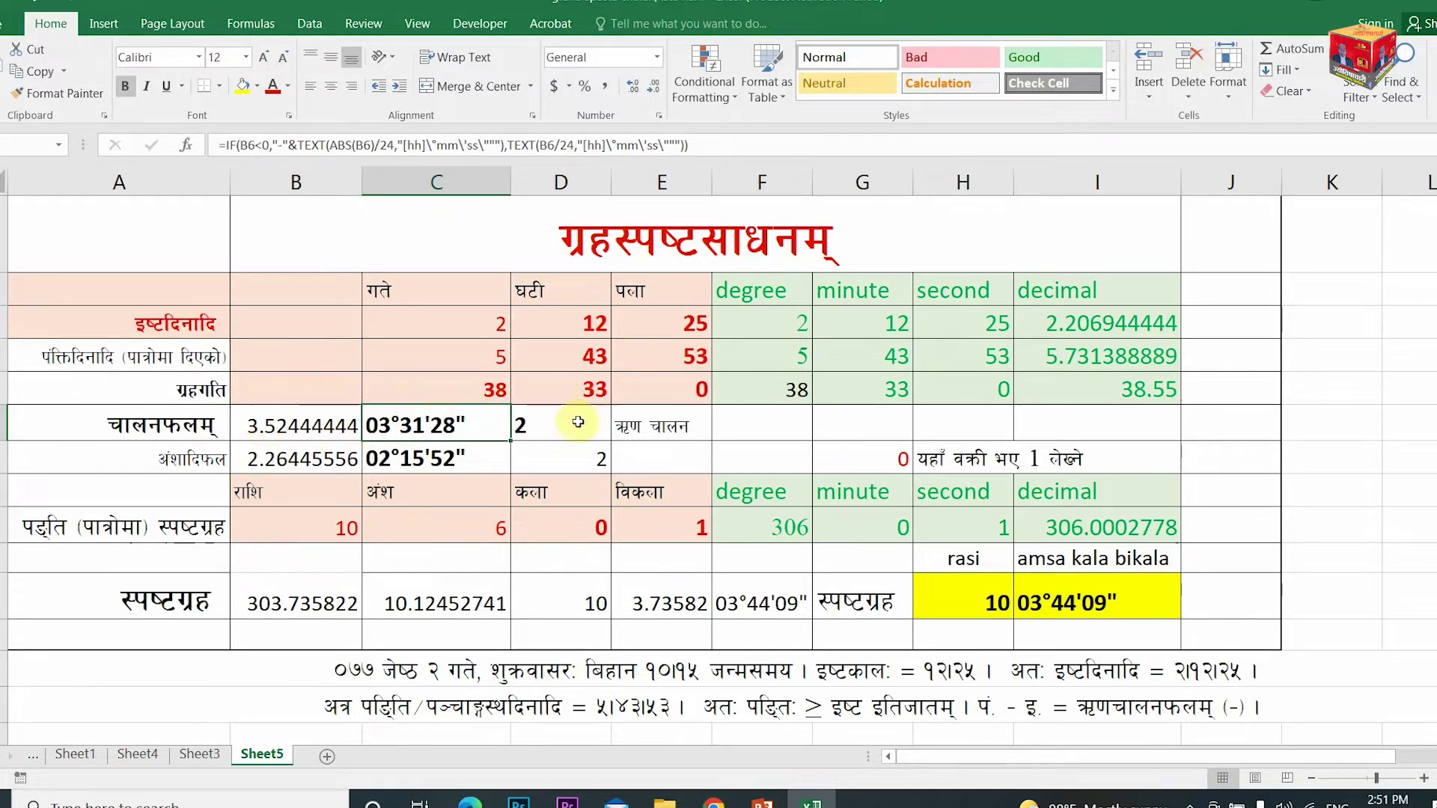
left_click(539, 425)
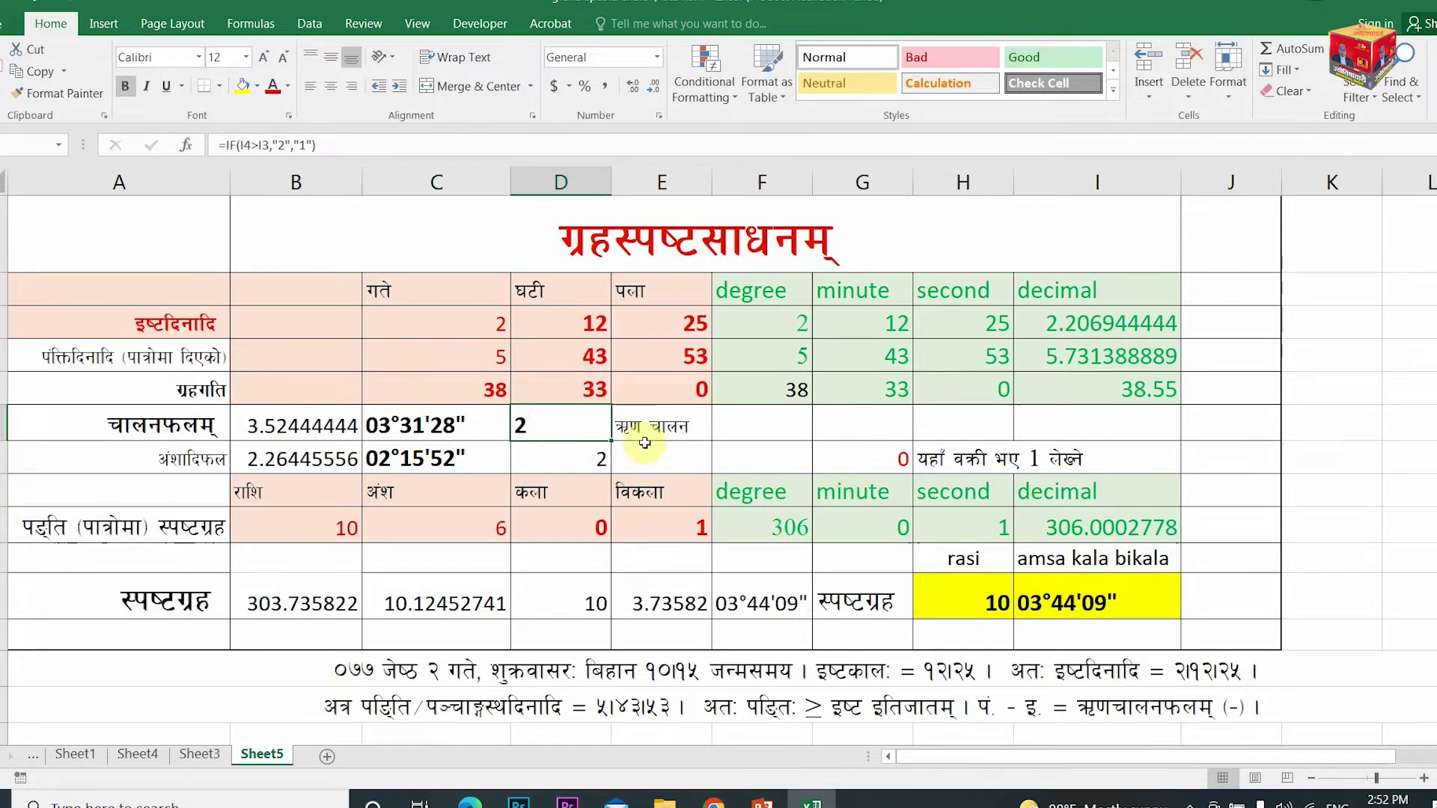
double_click(568, 421)
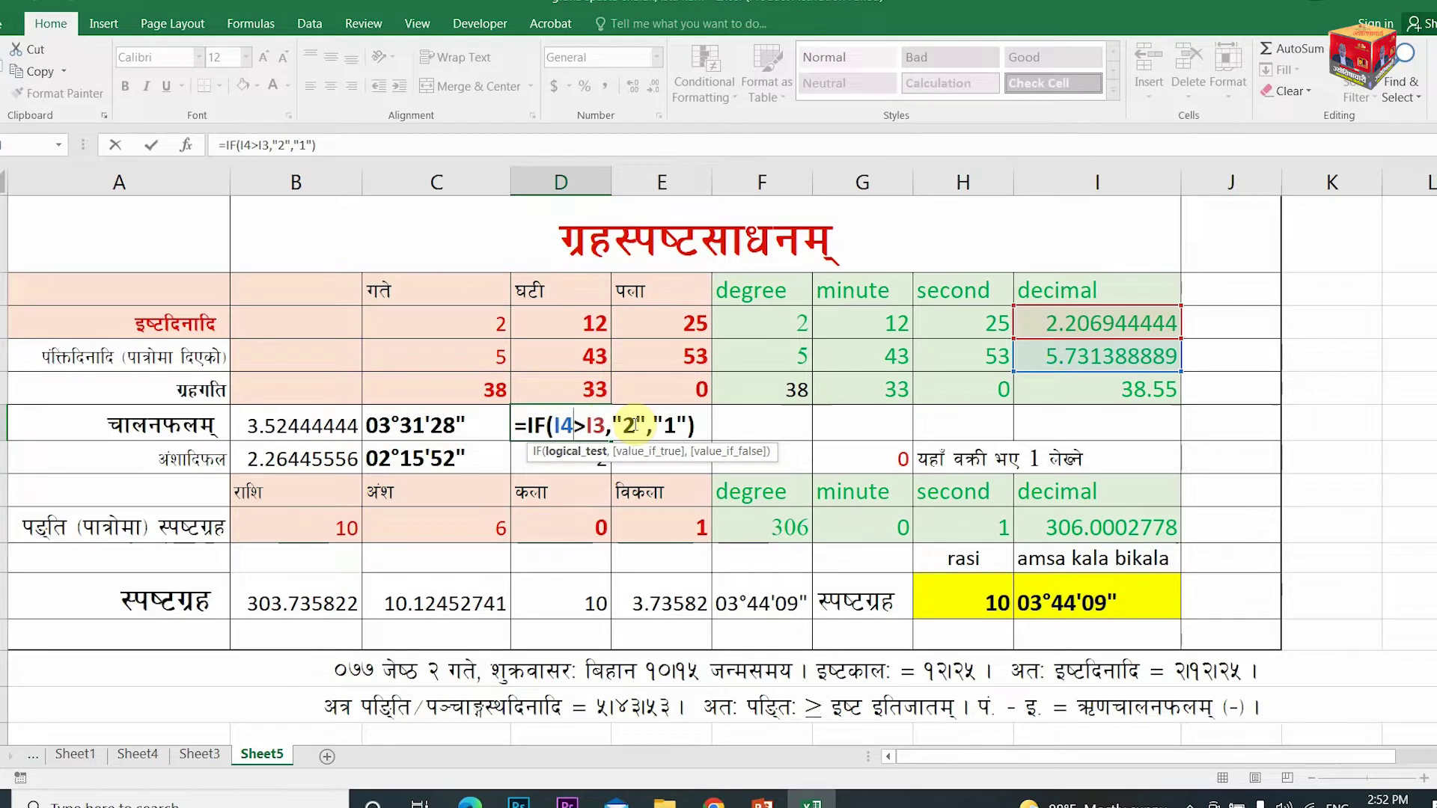
key("Return")
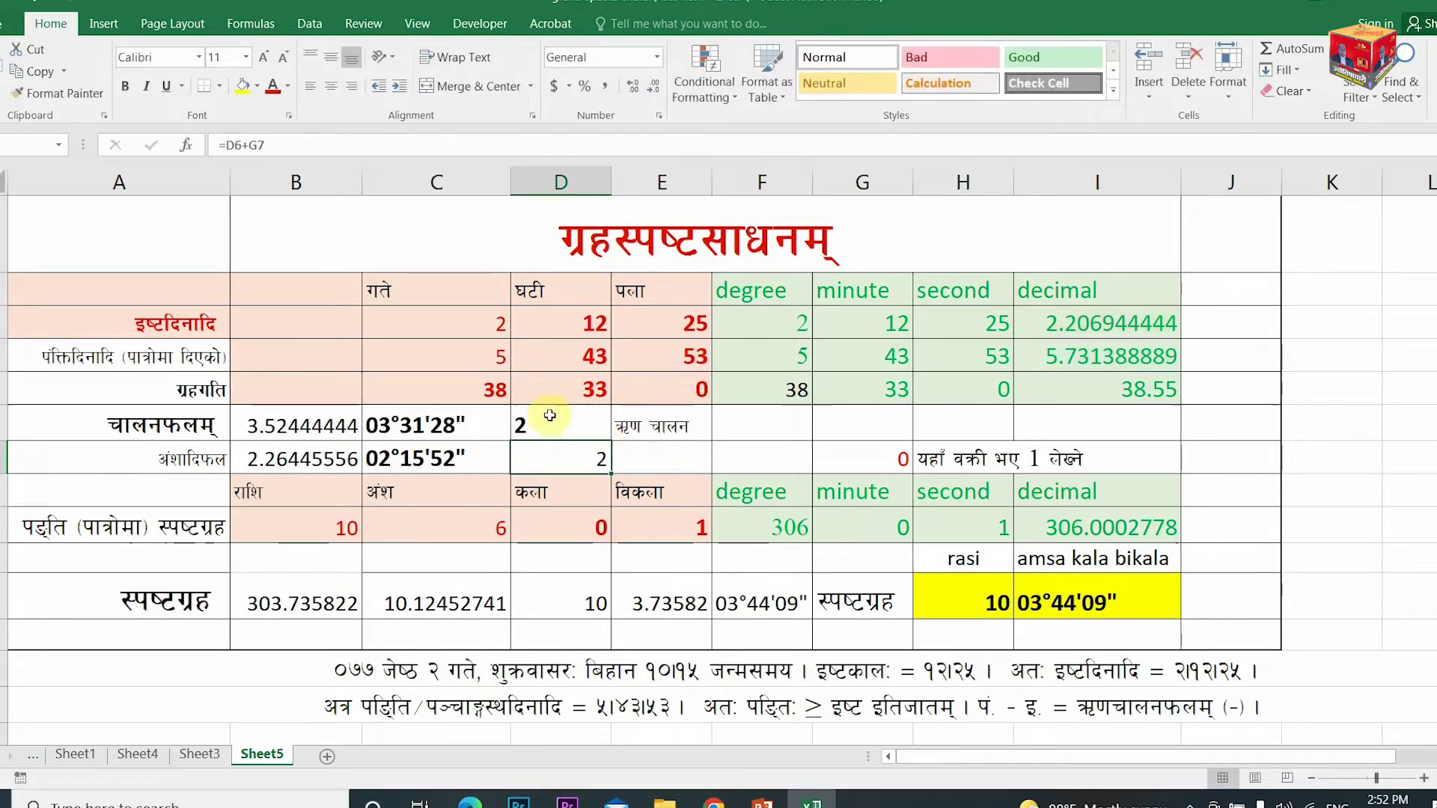
left_click(550, 415)
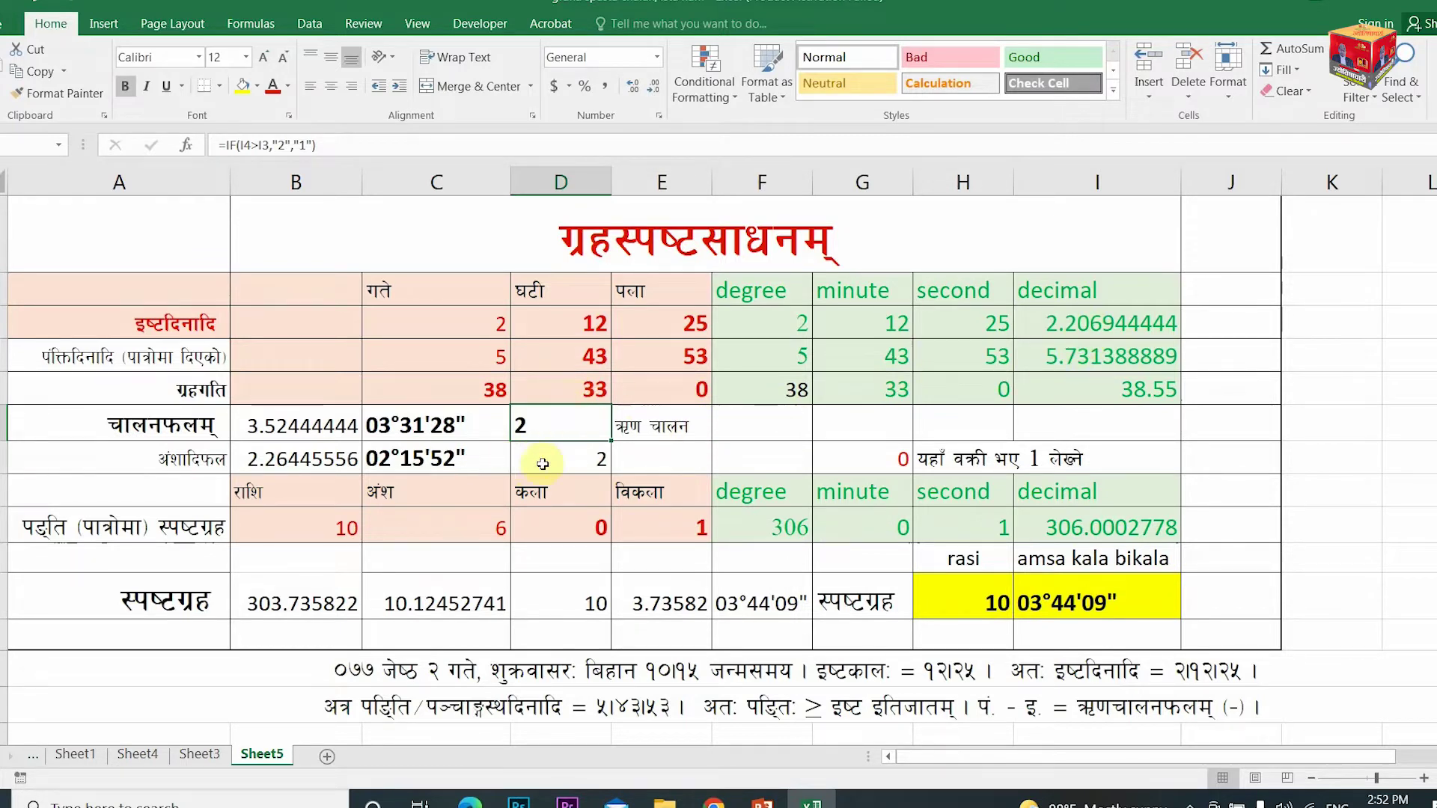
left_click(644, 423)
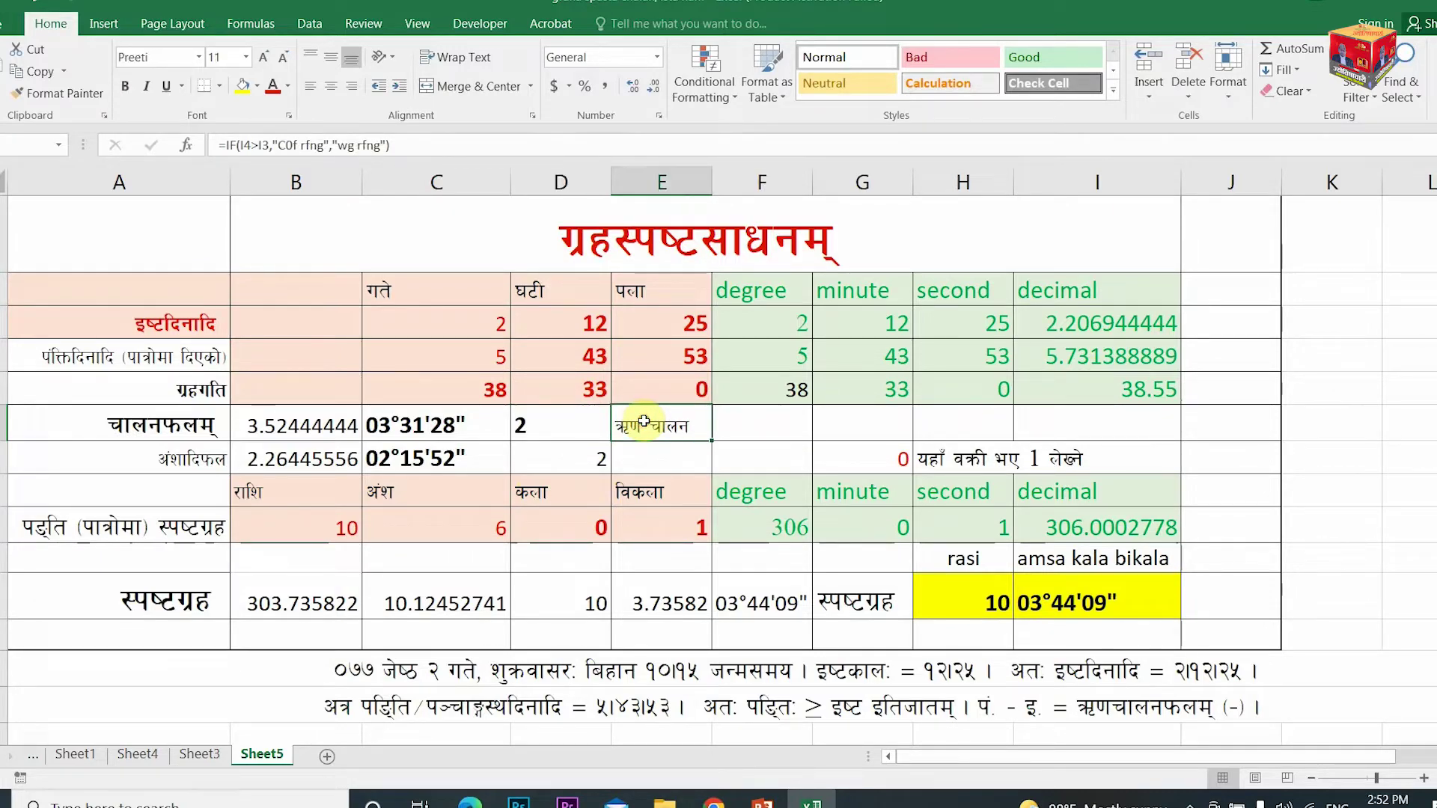
double_click(875, 719)
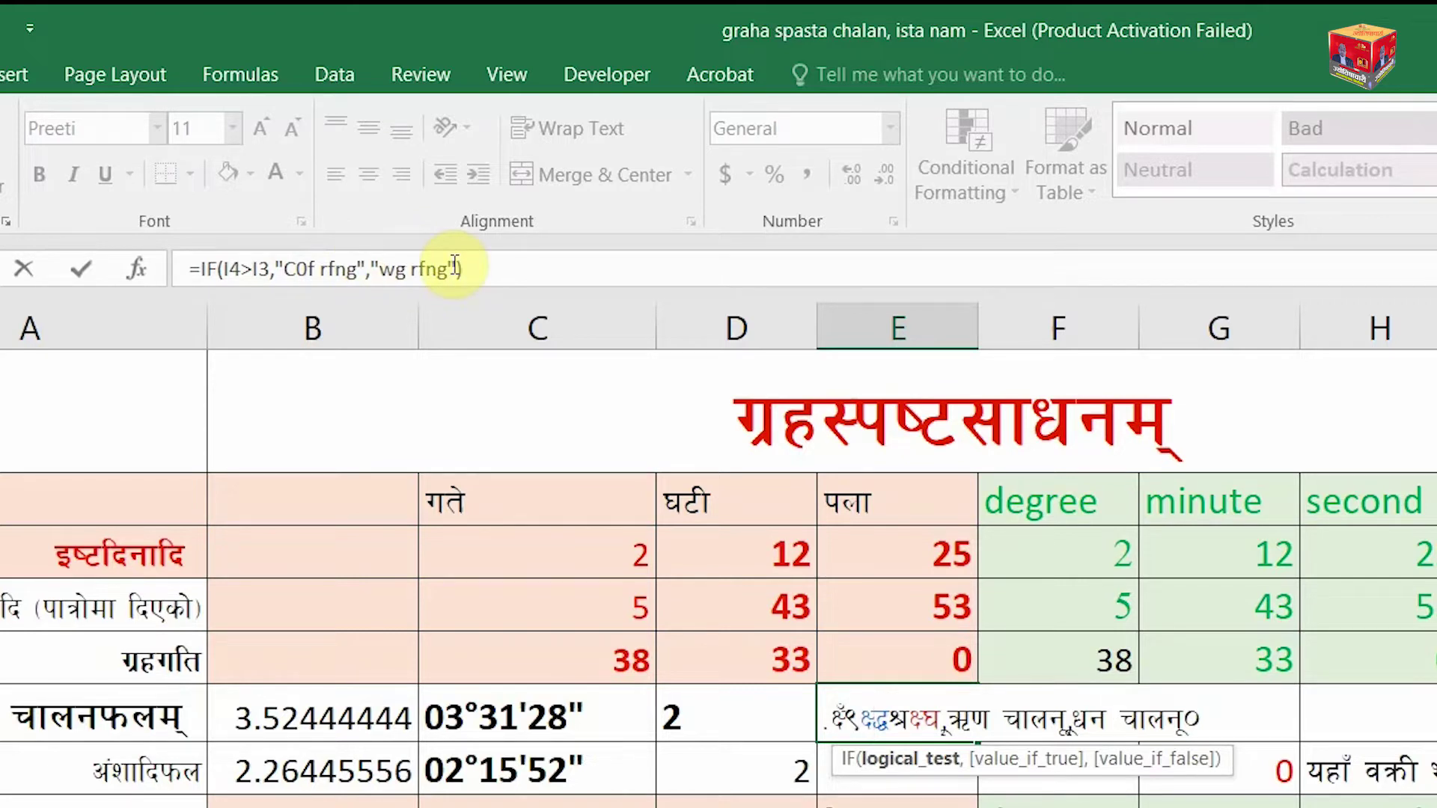
key("Return")
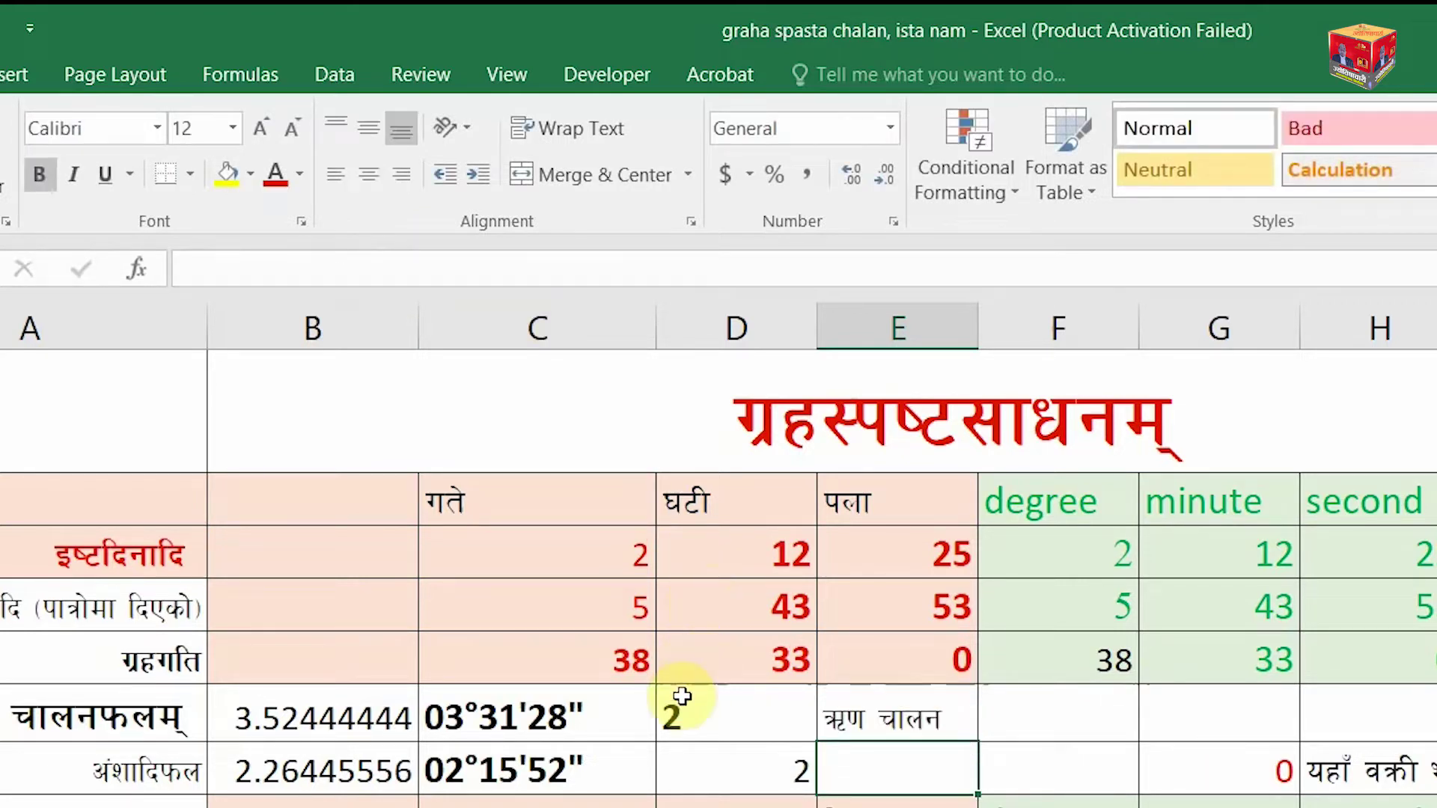
left_click(682, 696)
left_click(875, 710)
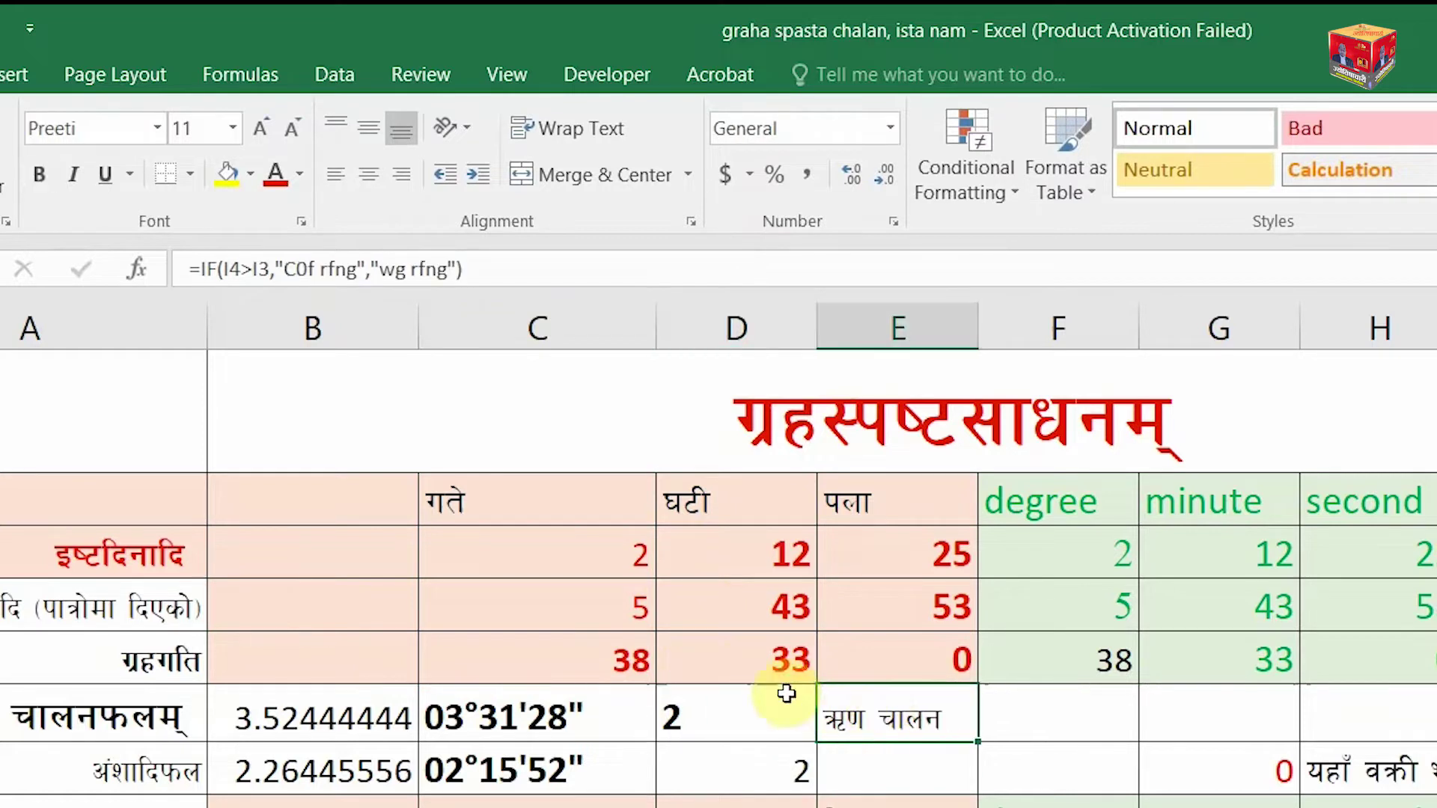
left_click(726, 723)
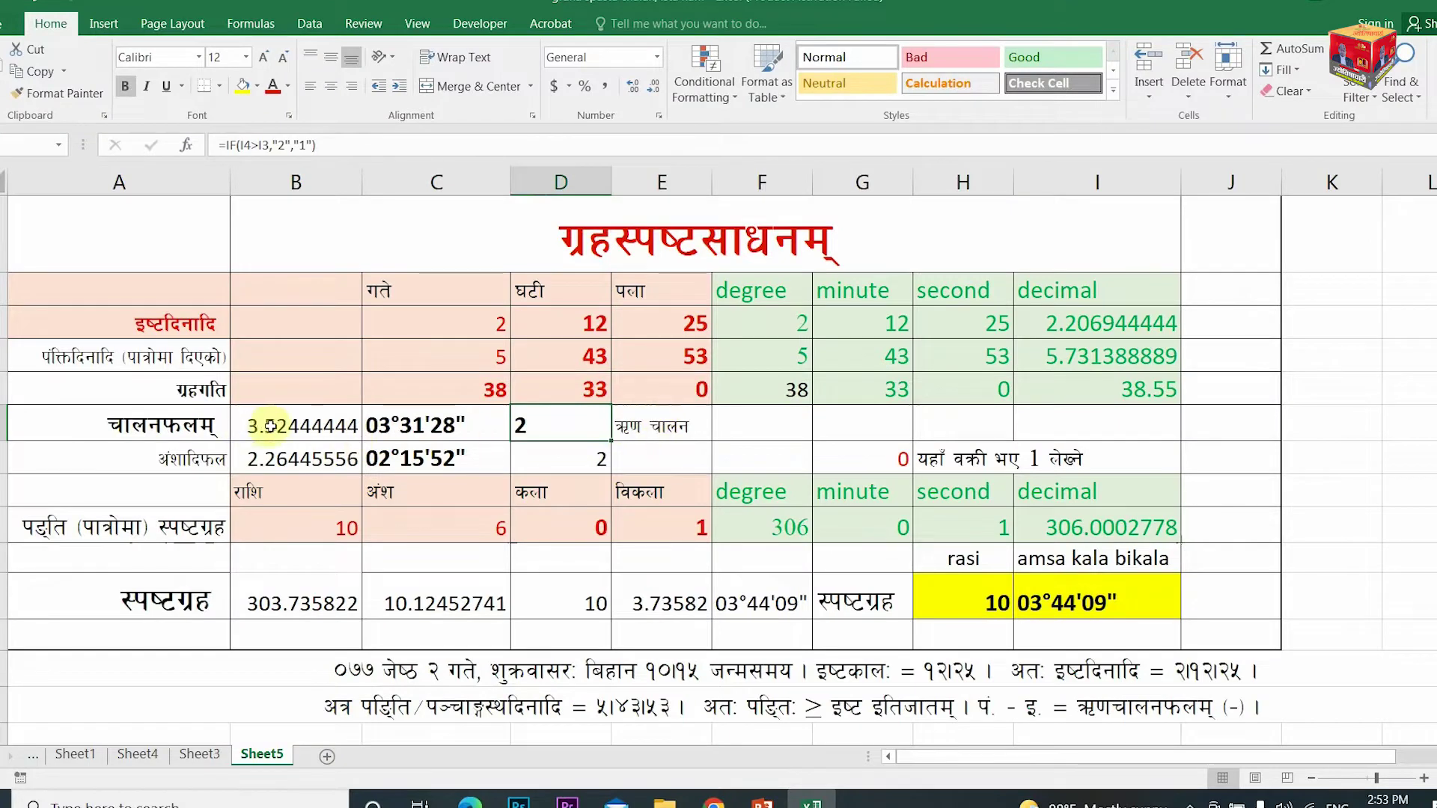
left_click(283, 426)
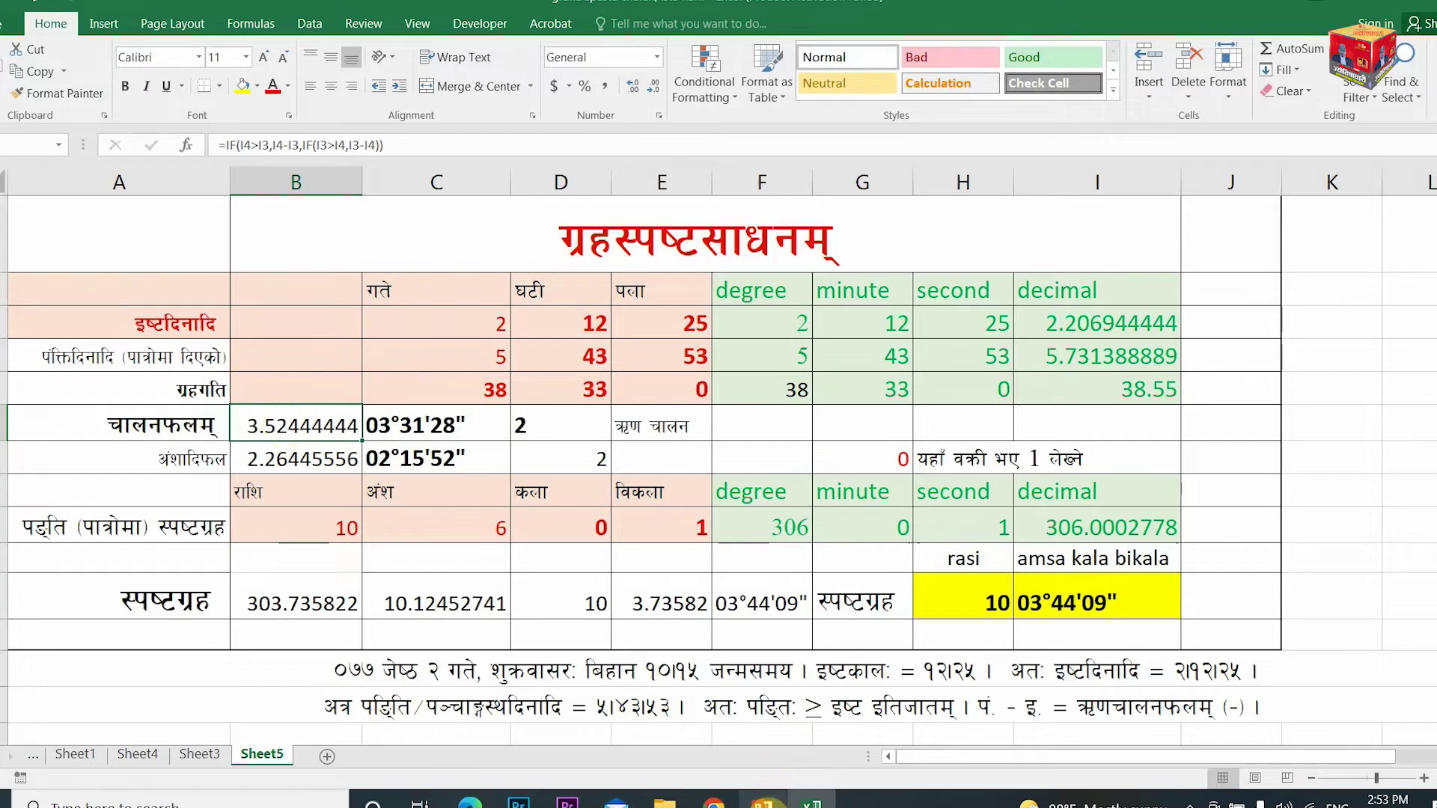
left_click(762, 802)
key("shift+F5")
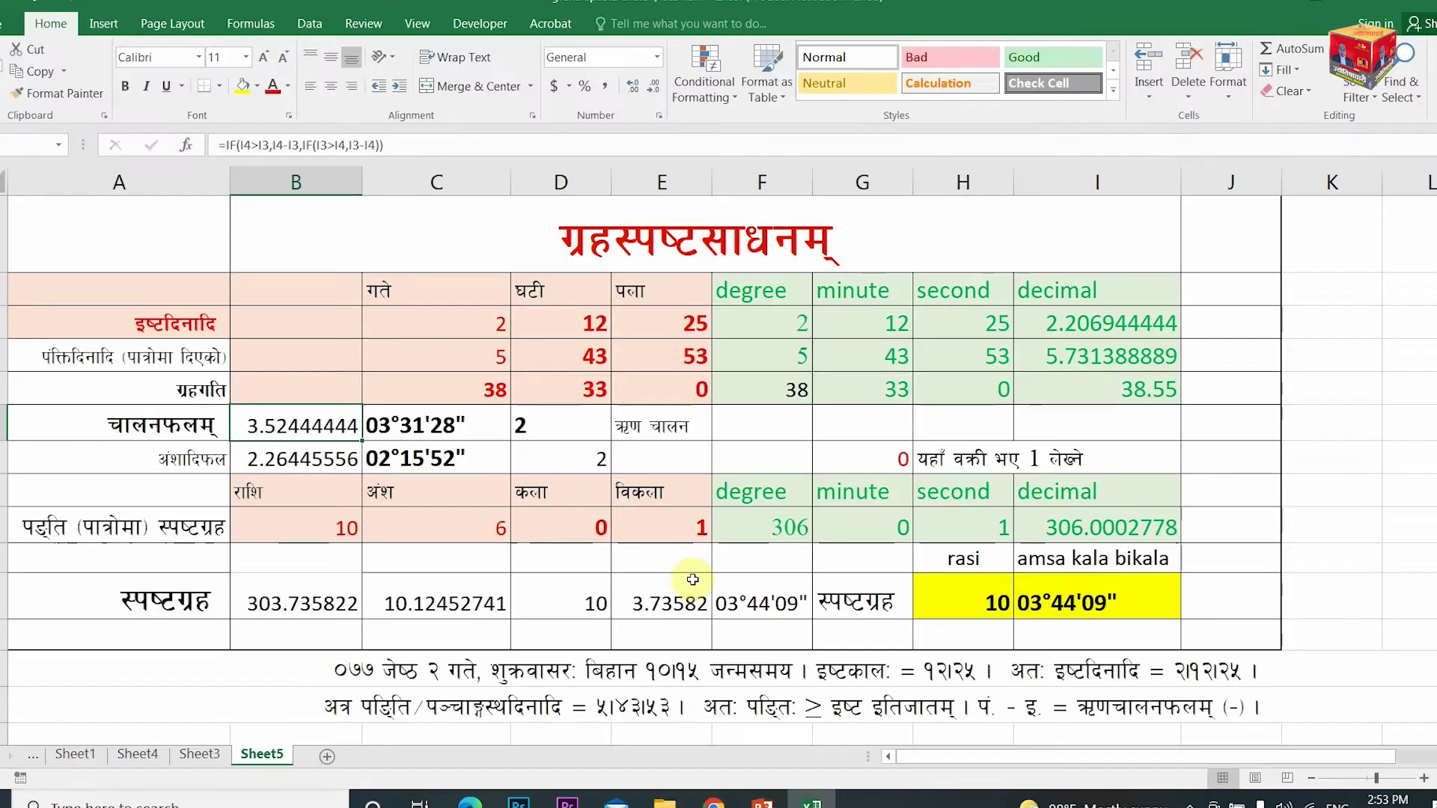
left_click(462, 388)
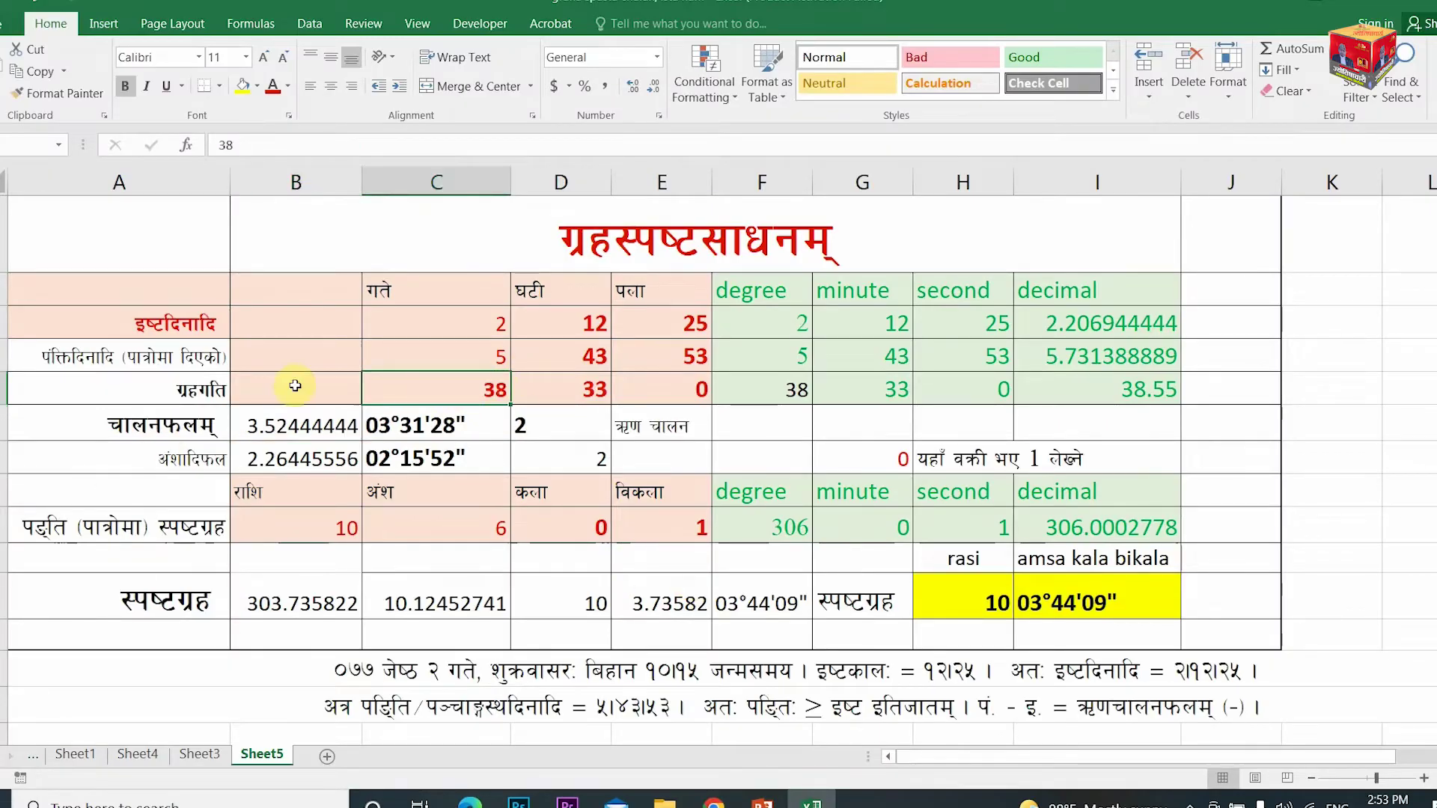
left_click(560, 384)
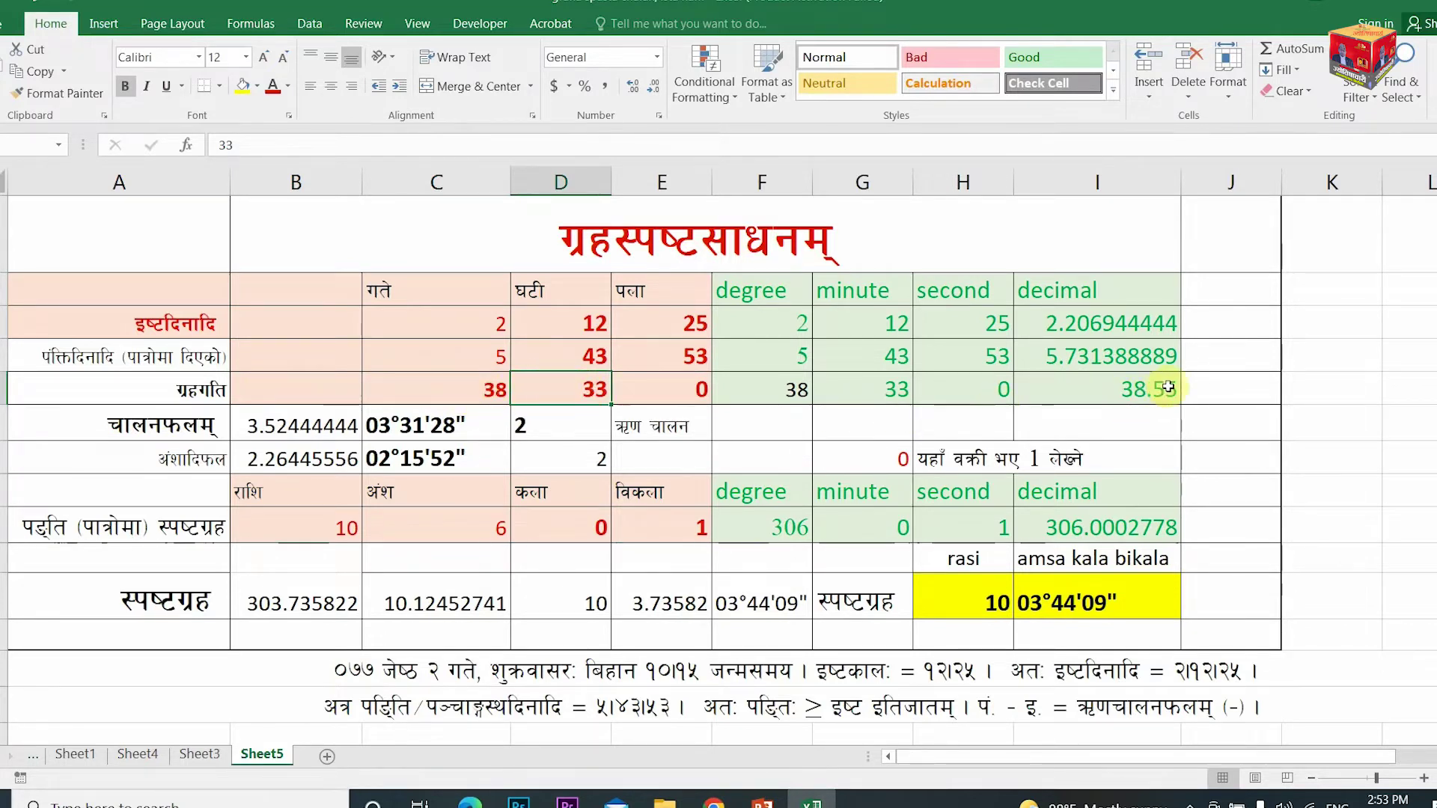
left_click(1144, 392)
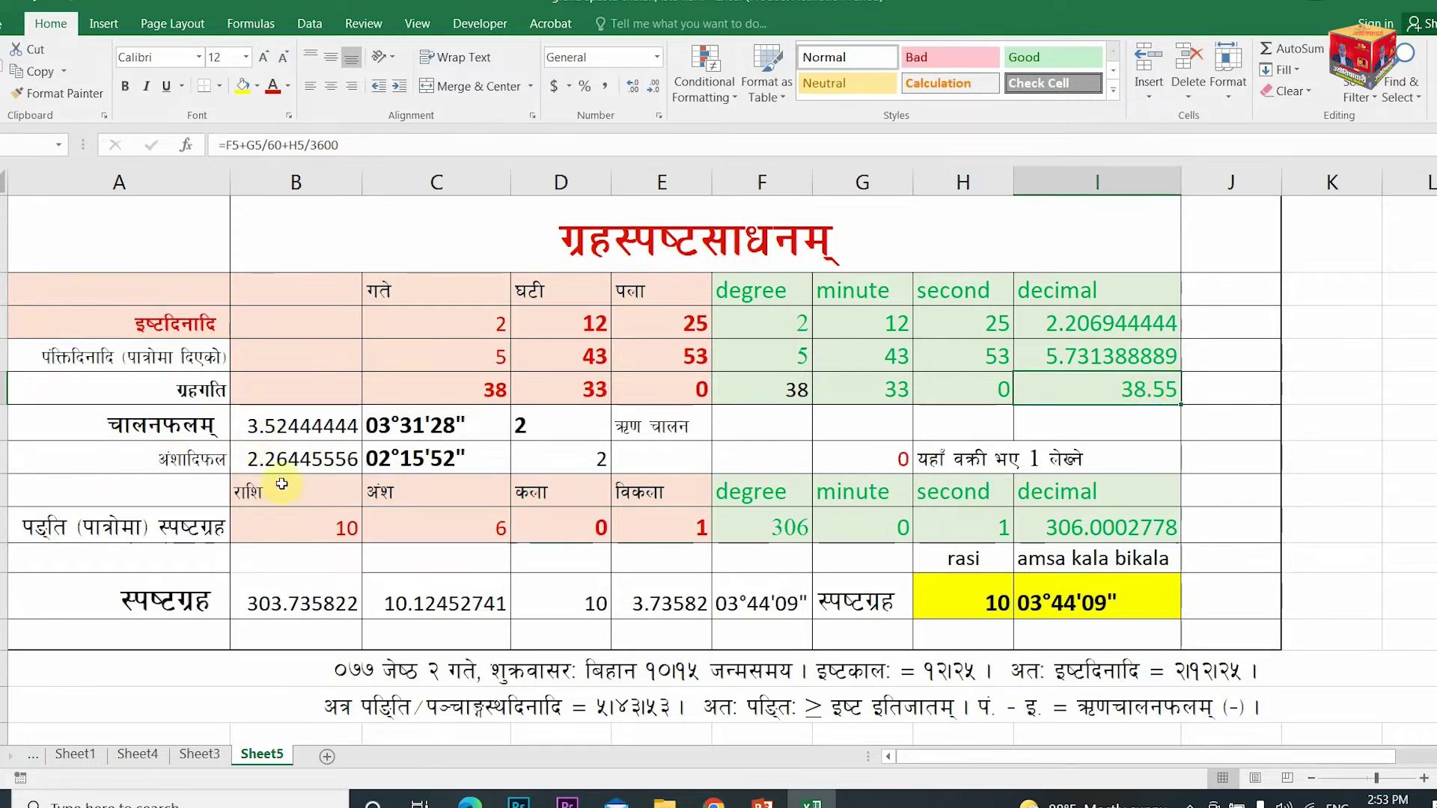
double_click(318, 457)
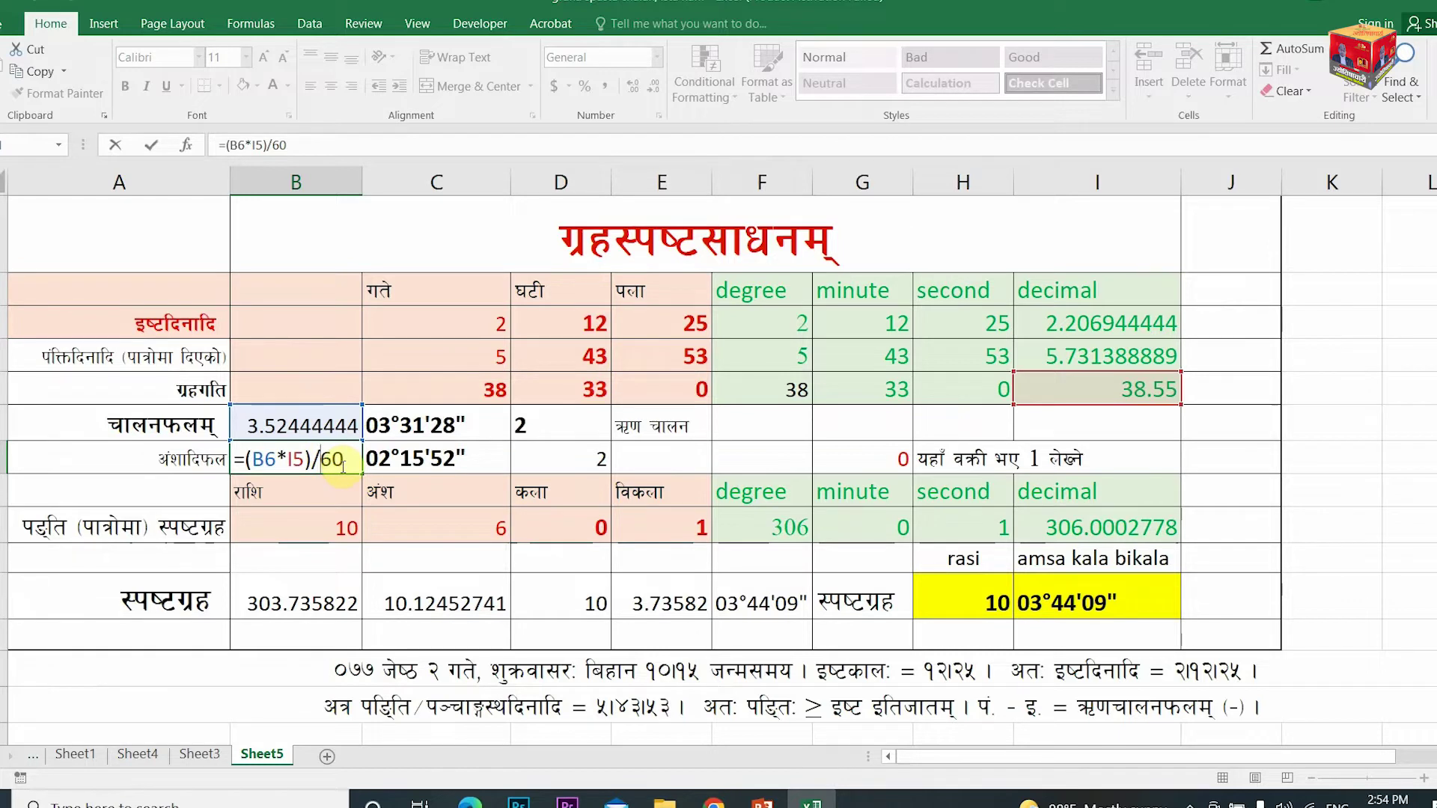
key("Return")
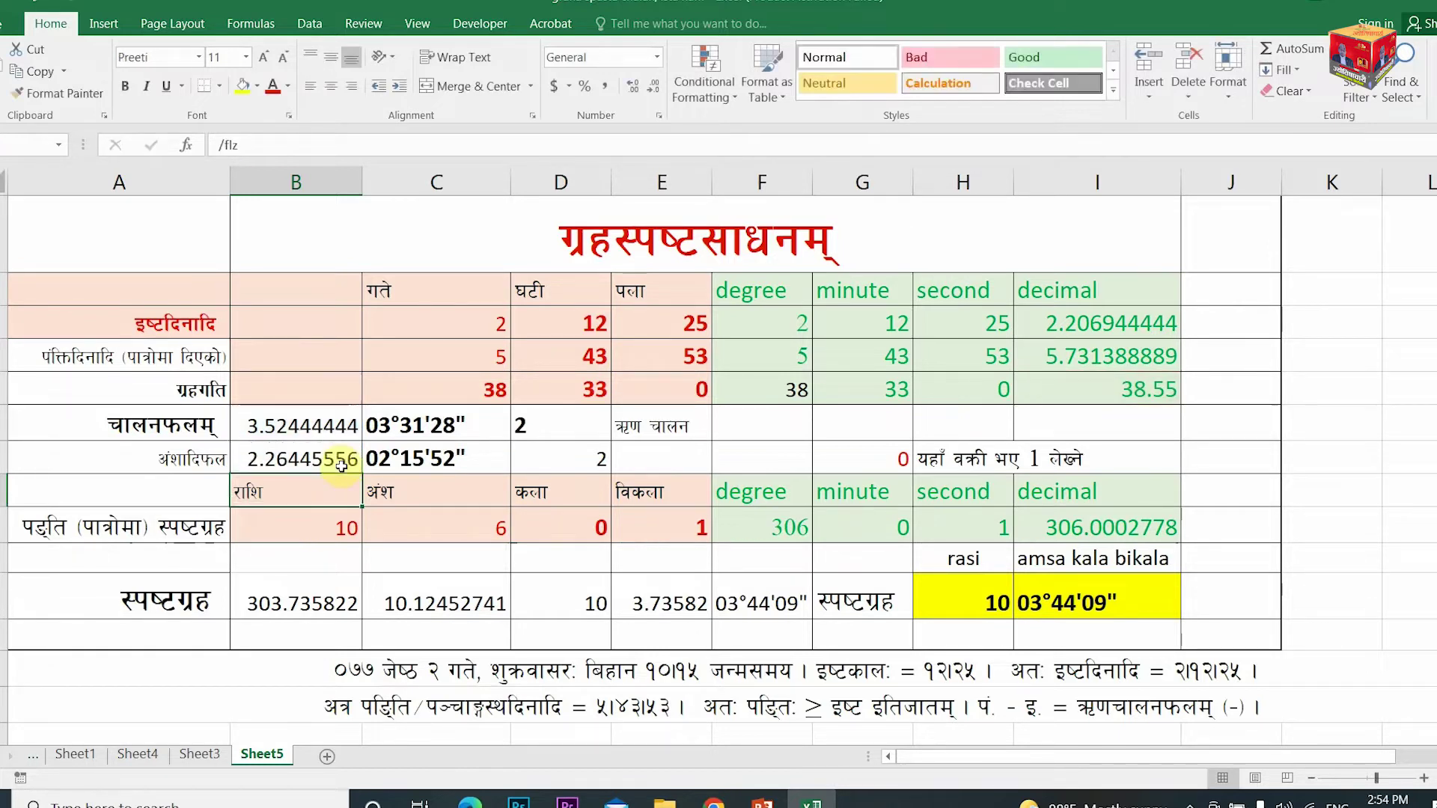
left_click(342, 462)
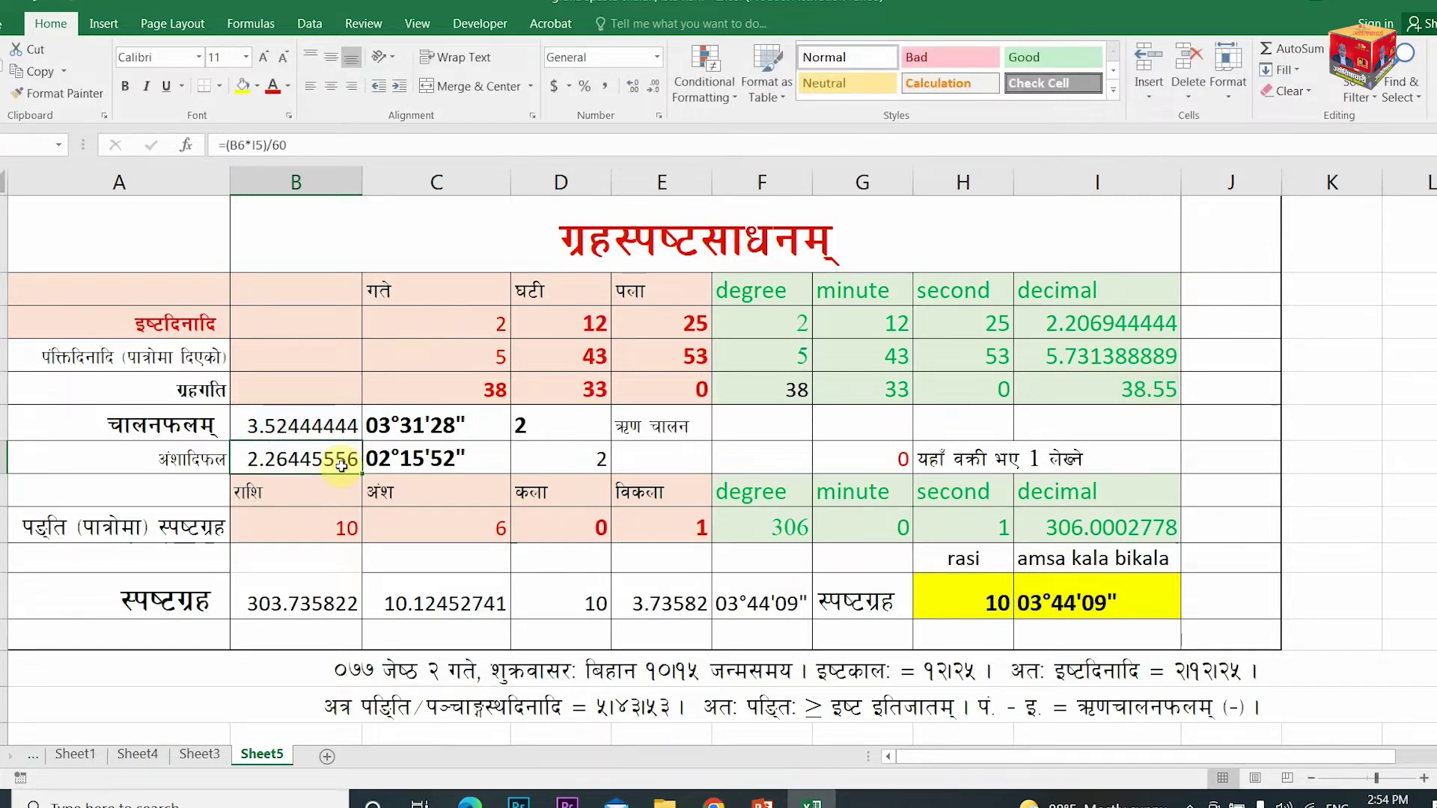
left_click(393, 462)
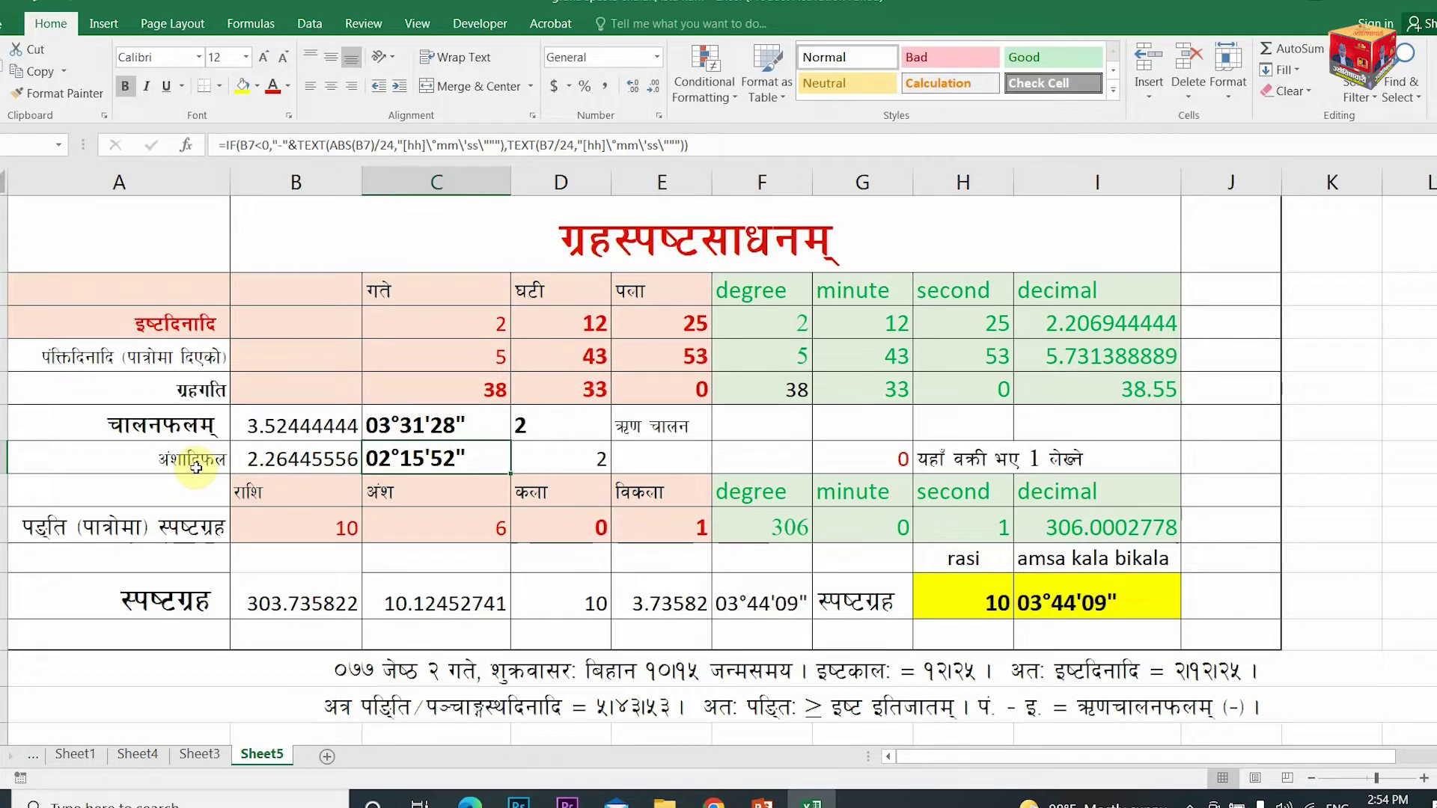
- Review the अंशादिफल formula and confirm D7 as =D6+G7
left_click(283, 465)
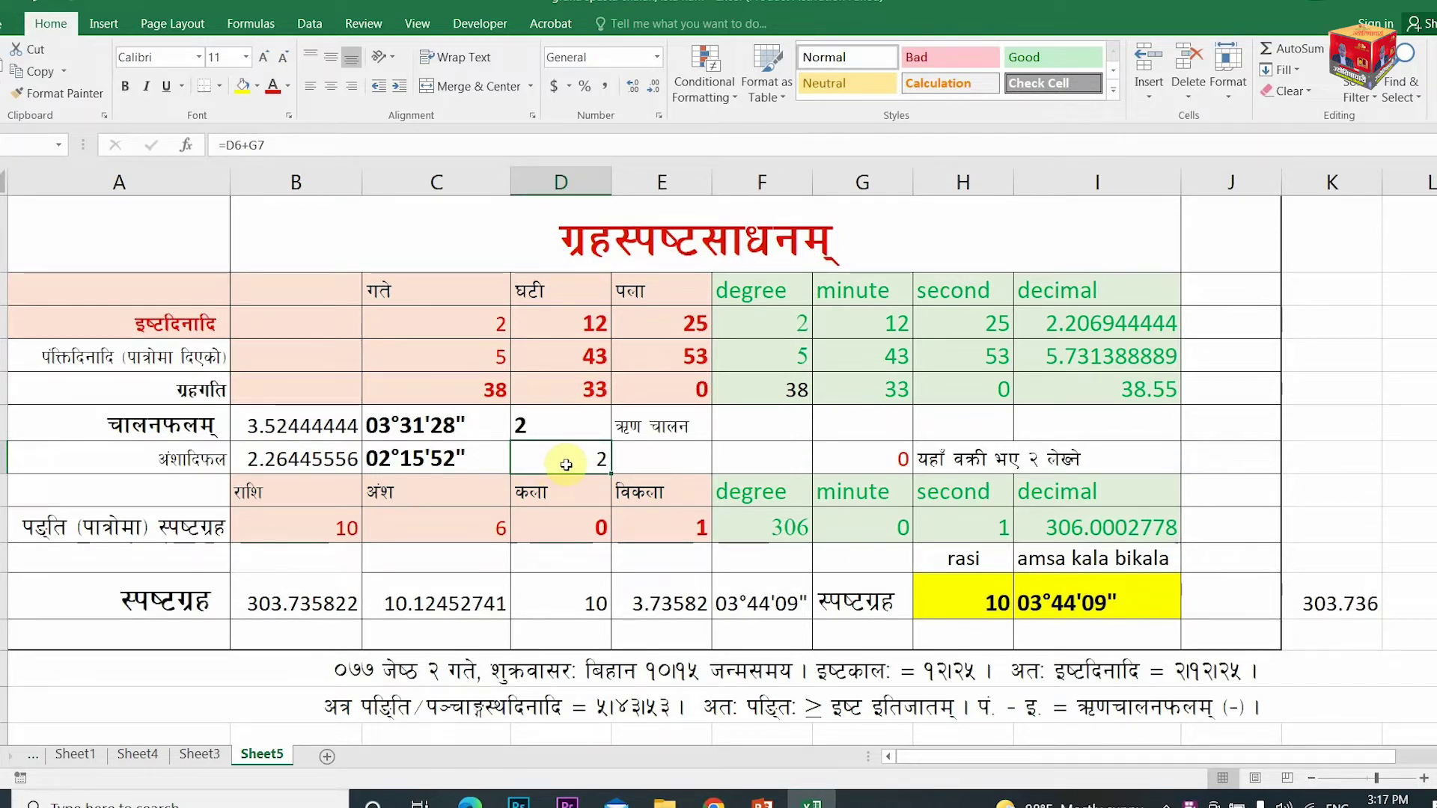
double_click(566, 464)
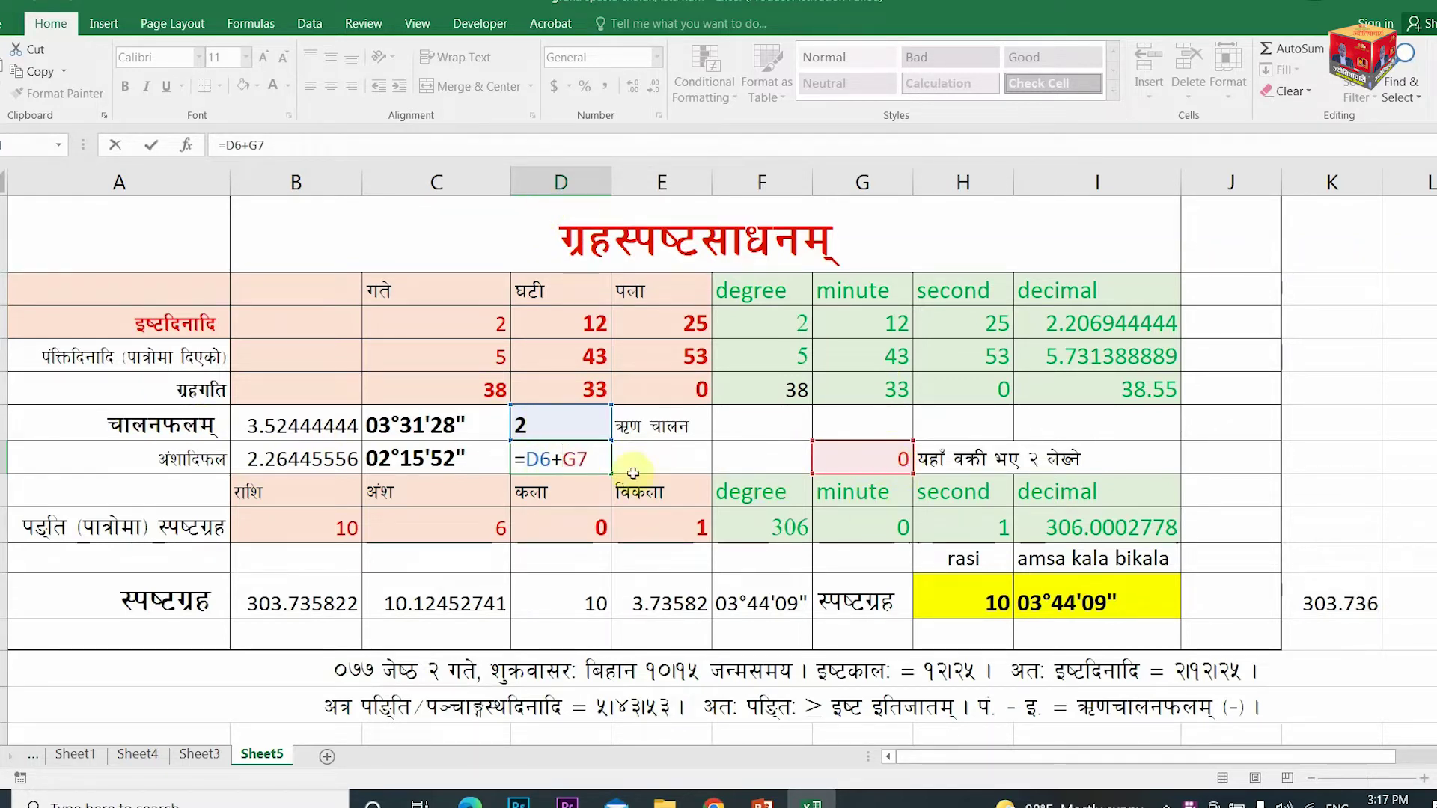
key("Return")
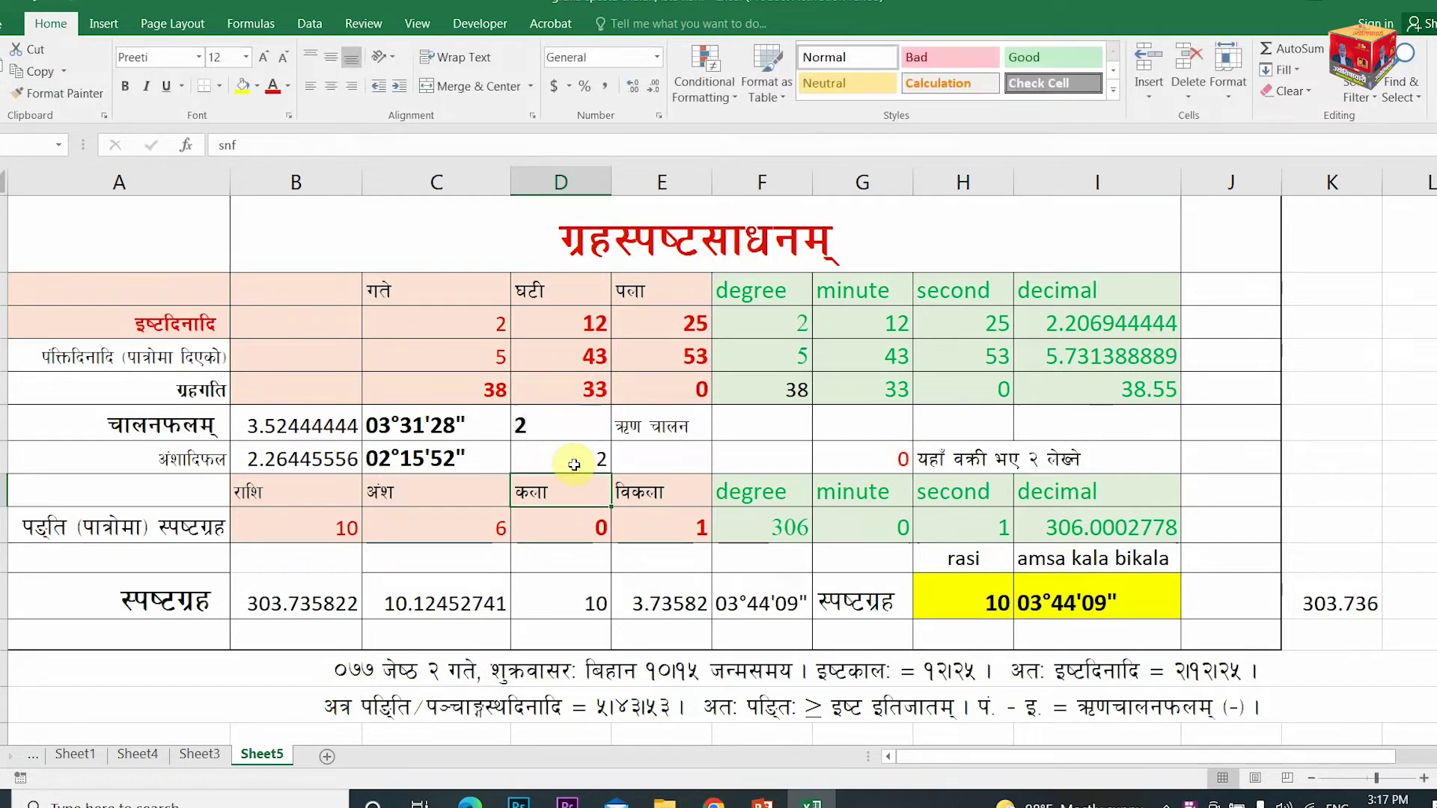
- Test 2 in retrograde input G7, then check the panchang rasi value 10
left_click(872, 460)
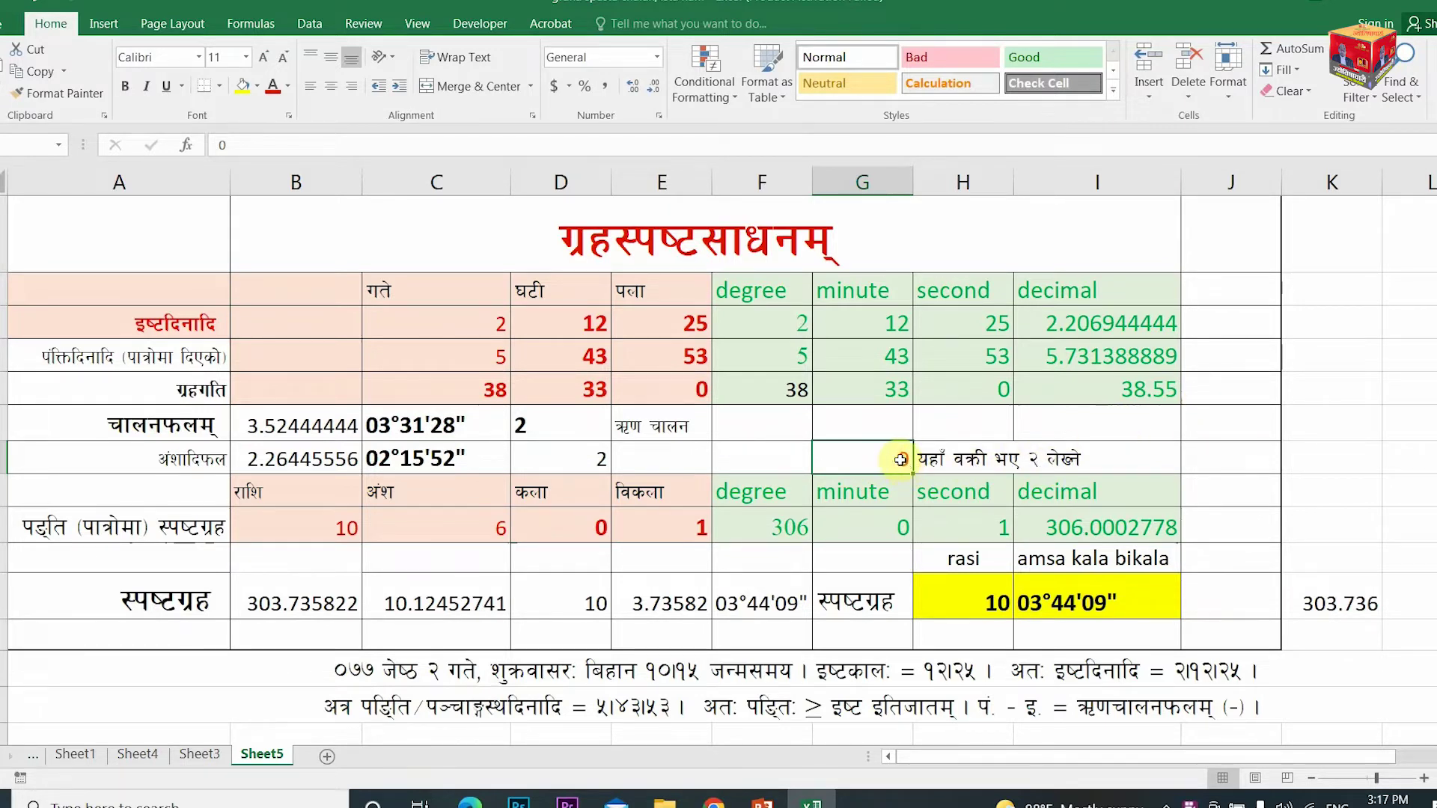
type("2")
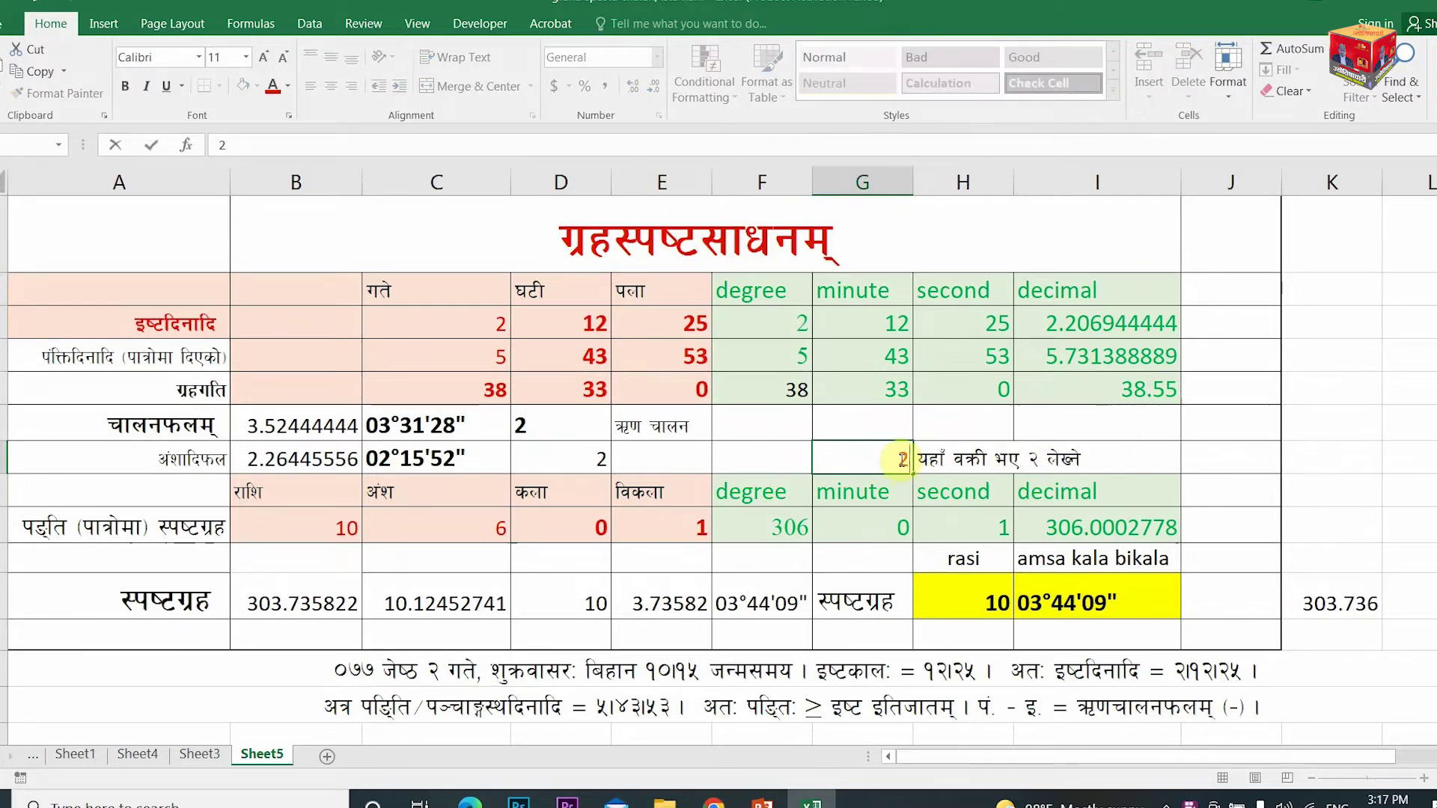
type("0")
key("BackSpace")
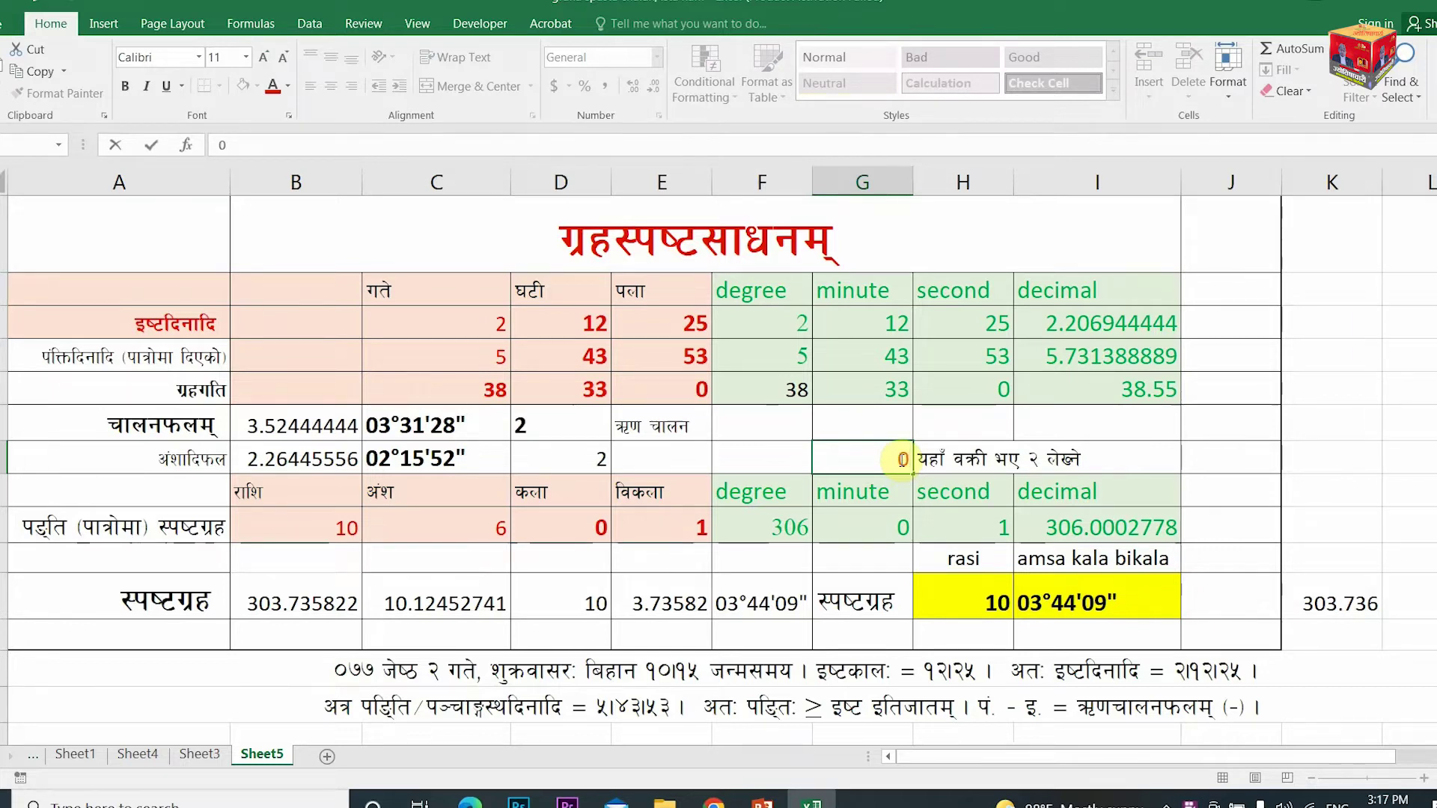
left_click(1022, 459)
left_click(896, 463)
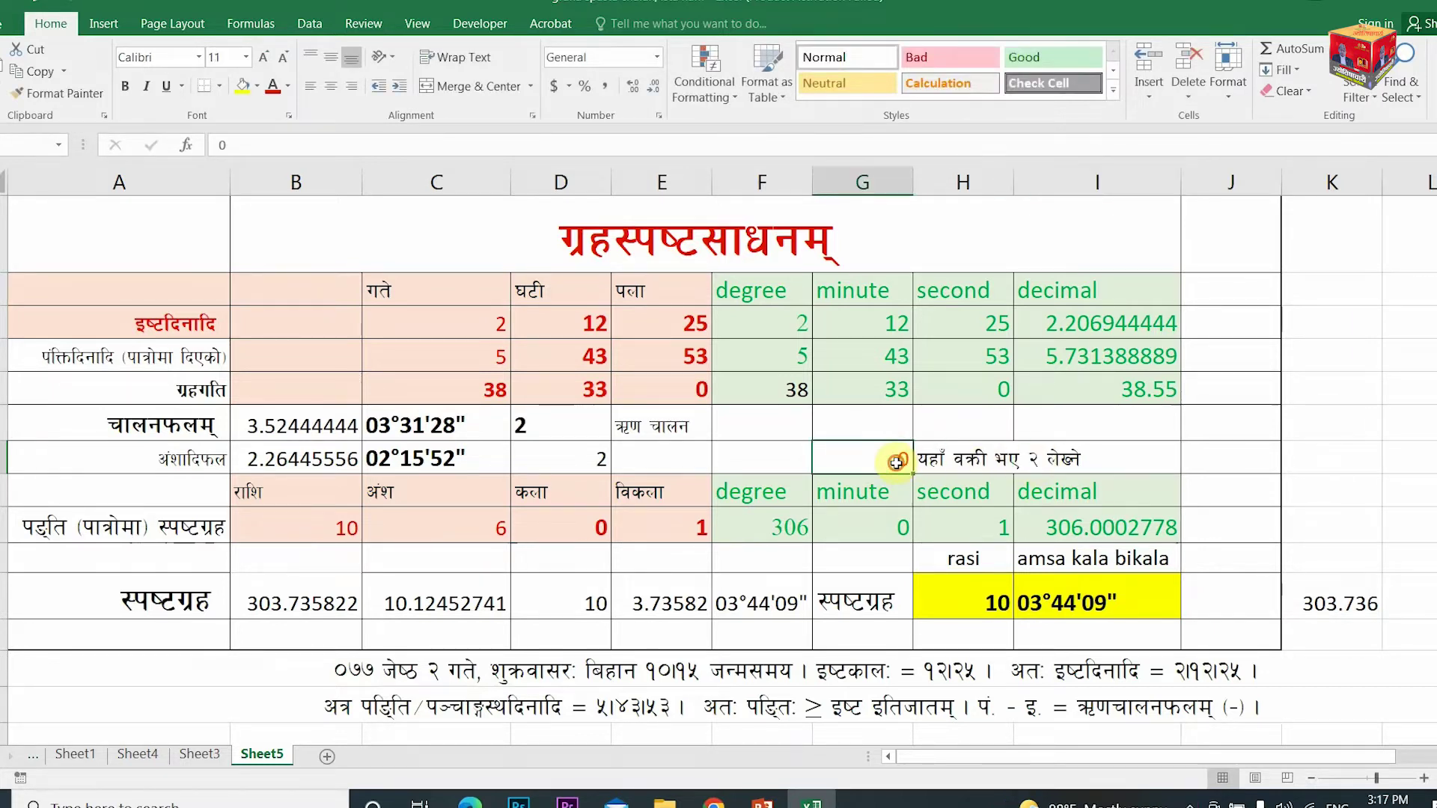
left_click(291, 529)
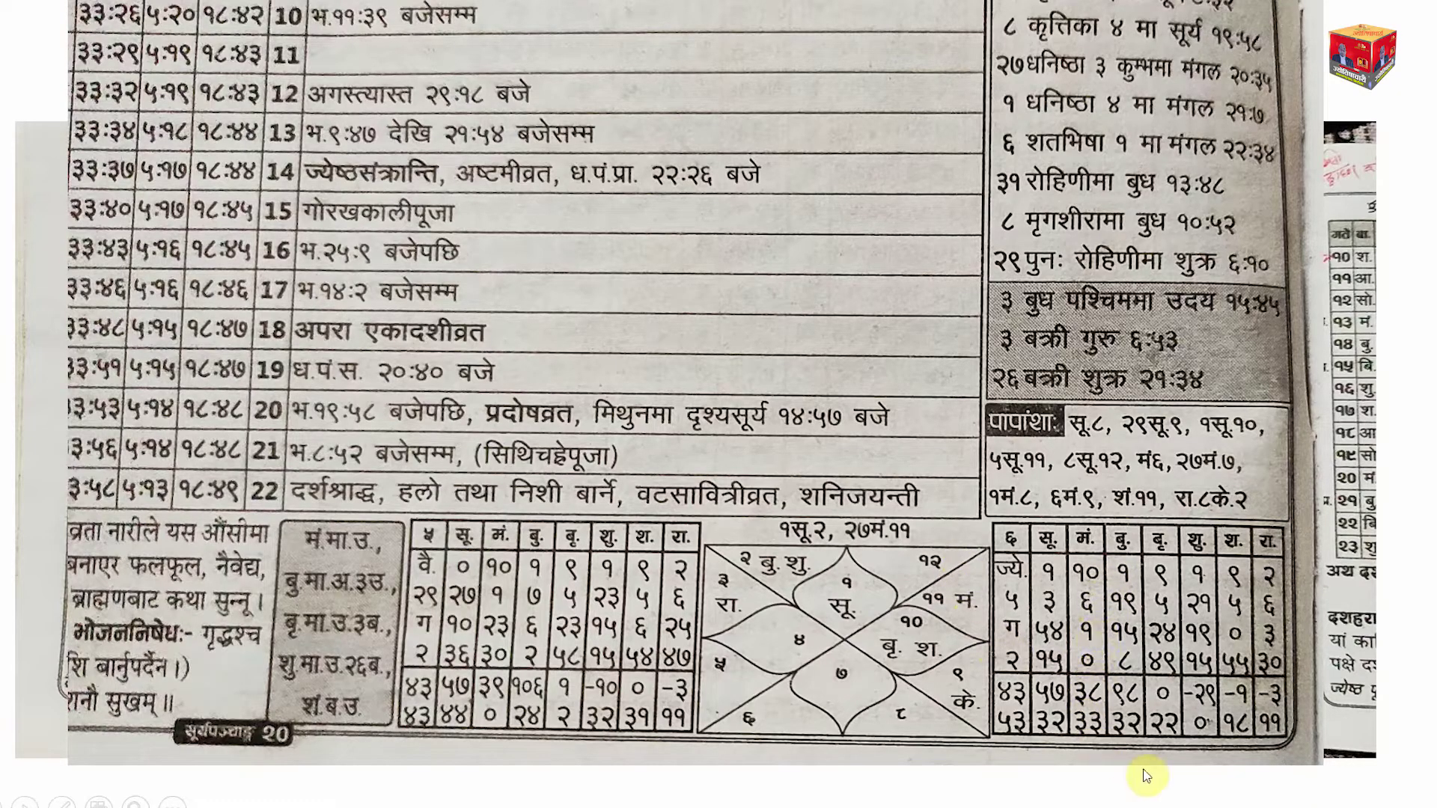
key("Escape")
left_click(812, 799)
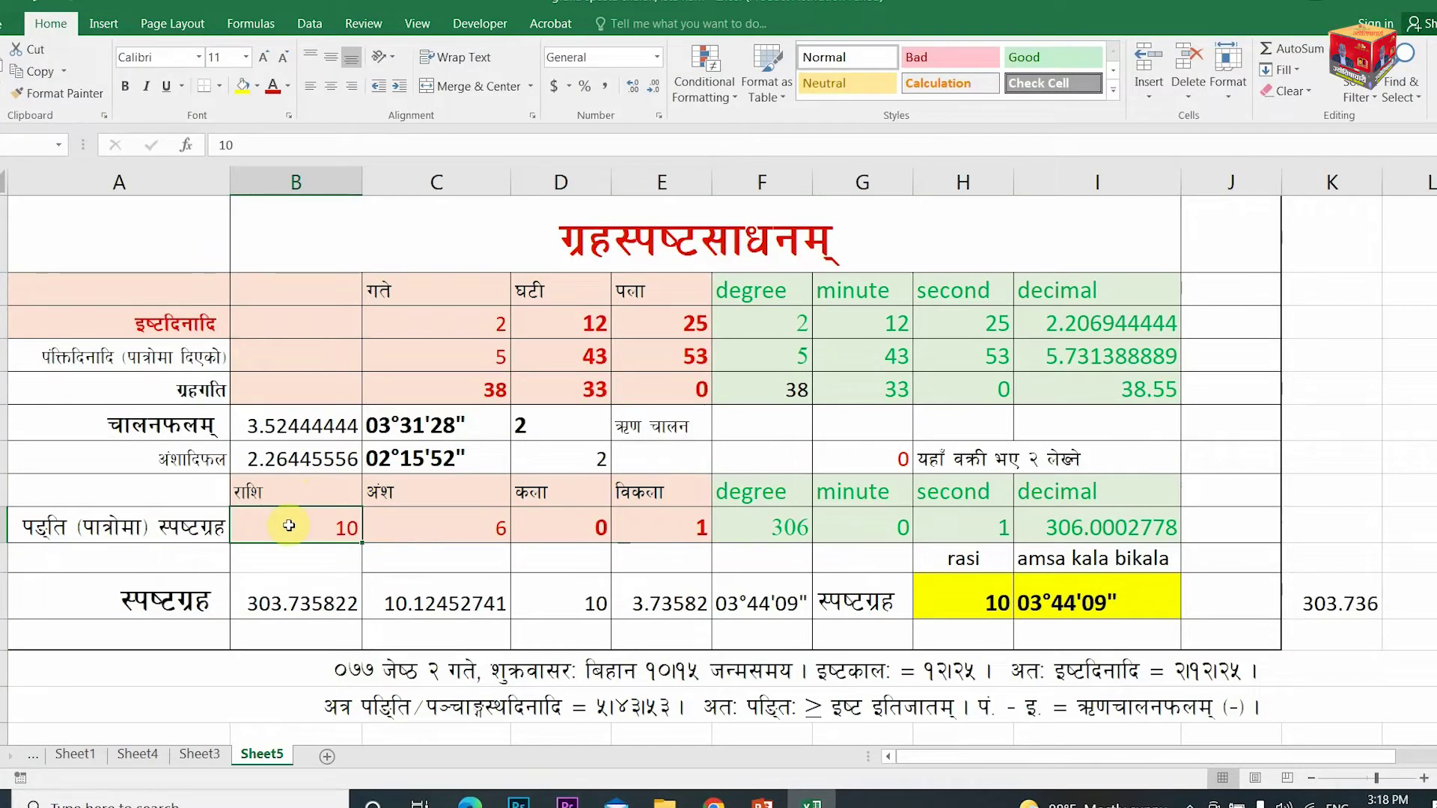
type("1")
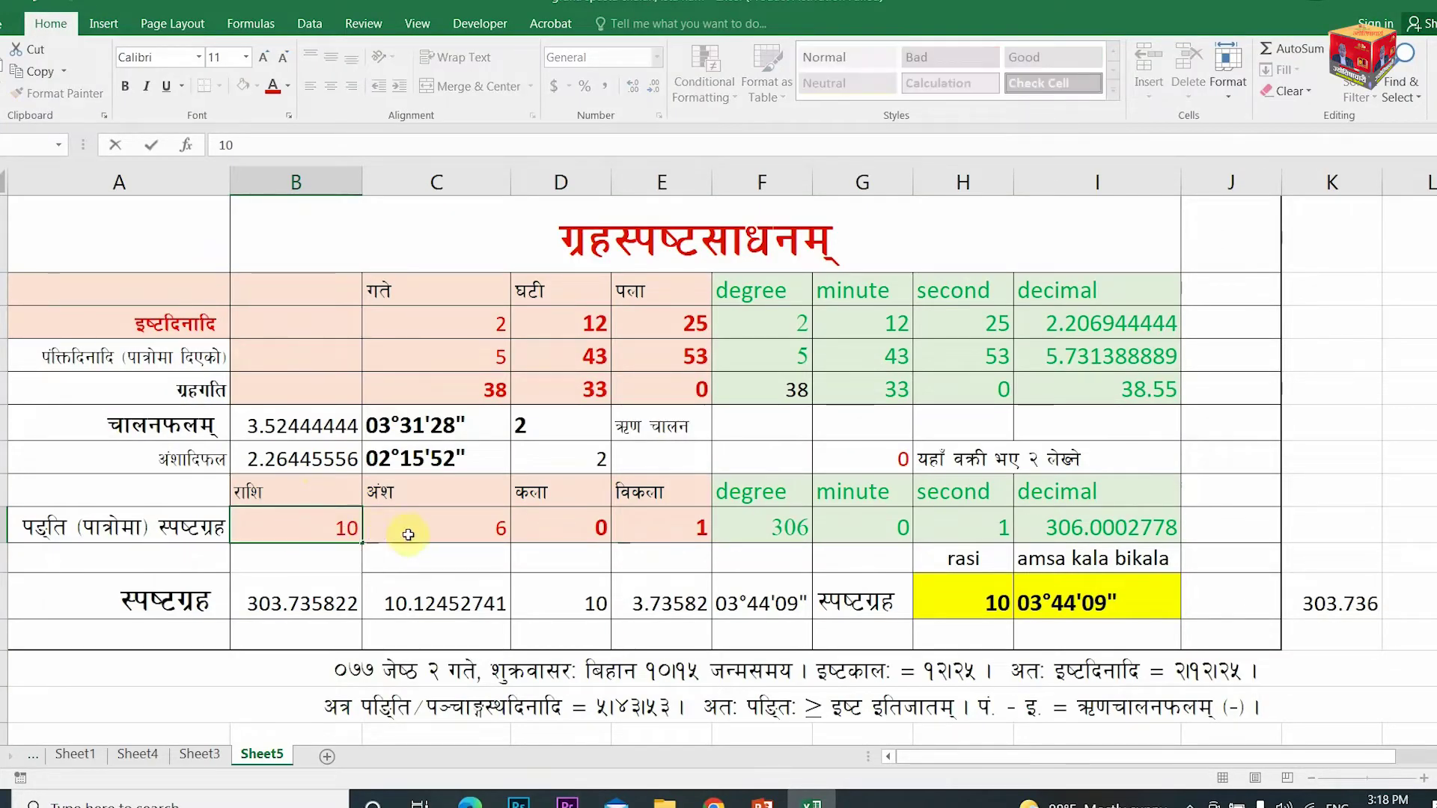
left_click(408, 534)
left_click(541, 523)
left_click(658, 528)
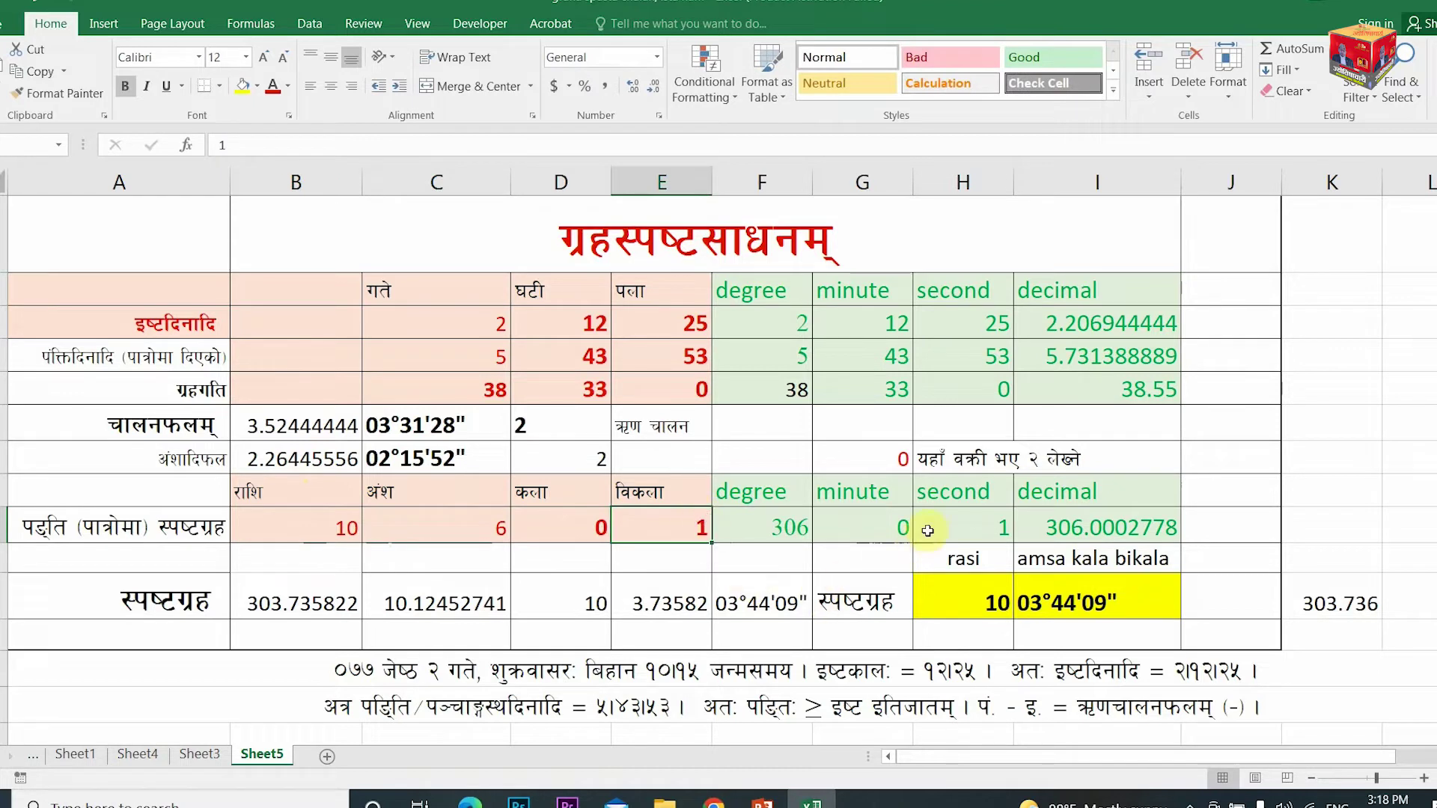
left_click(1082, 533)
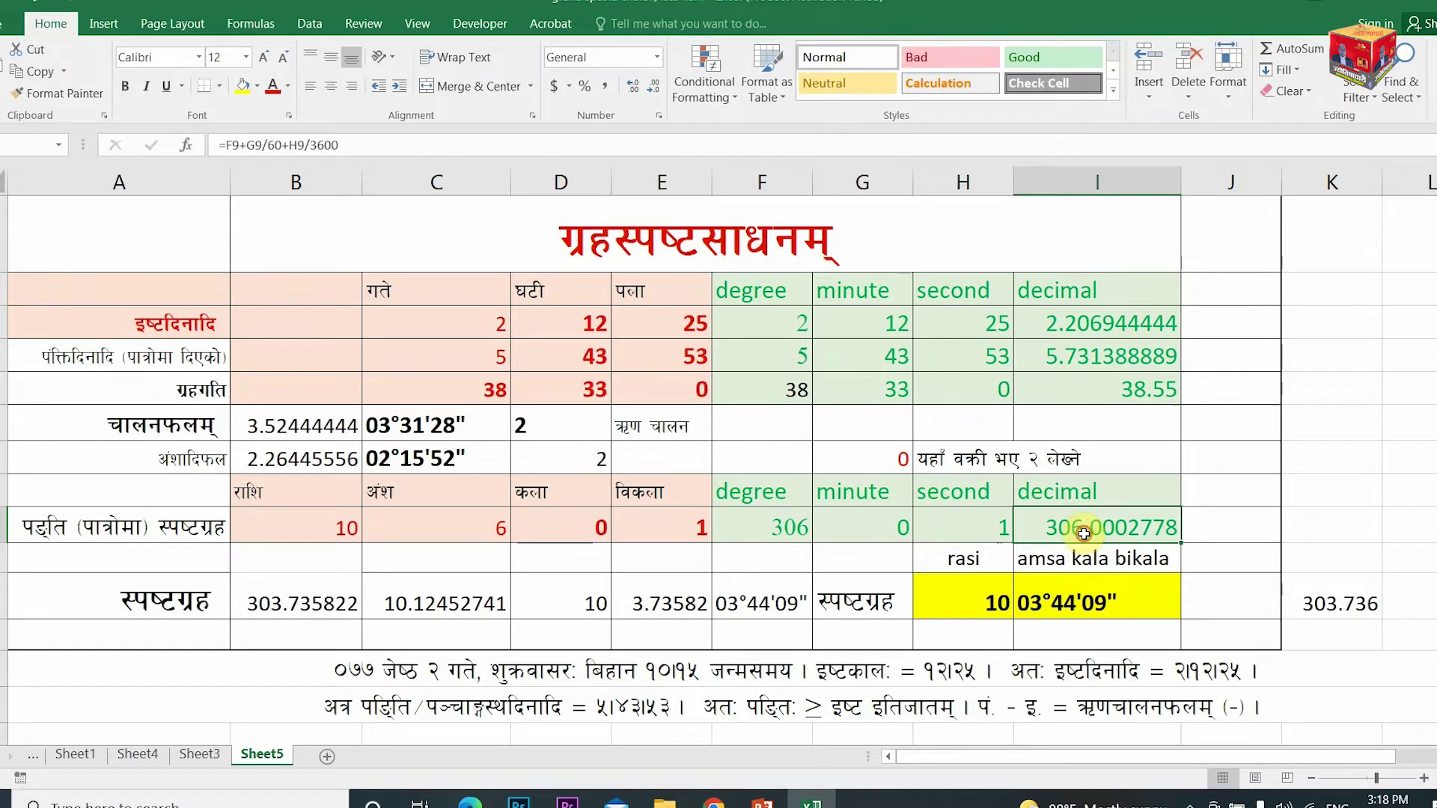
left_click(290, 462)
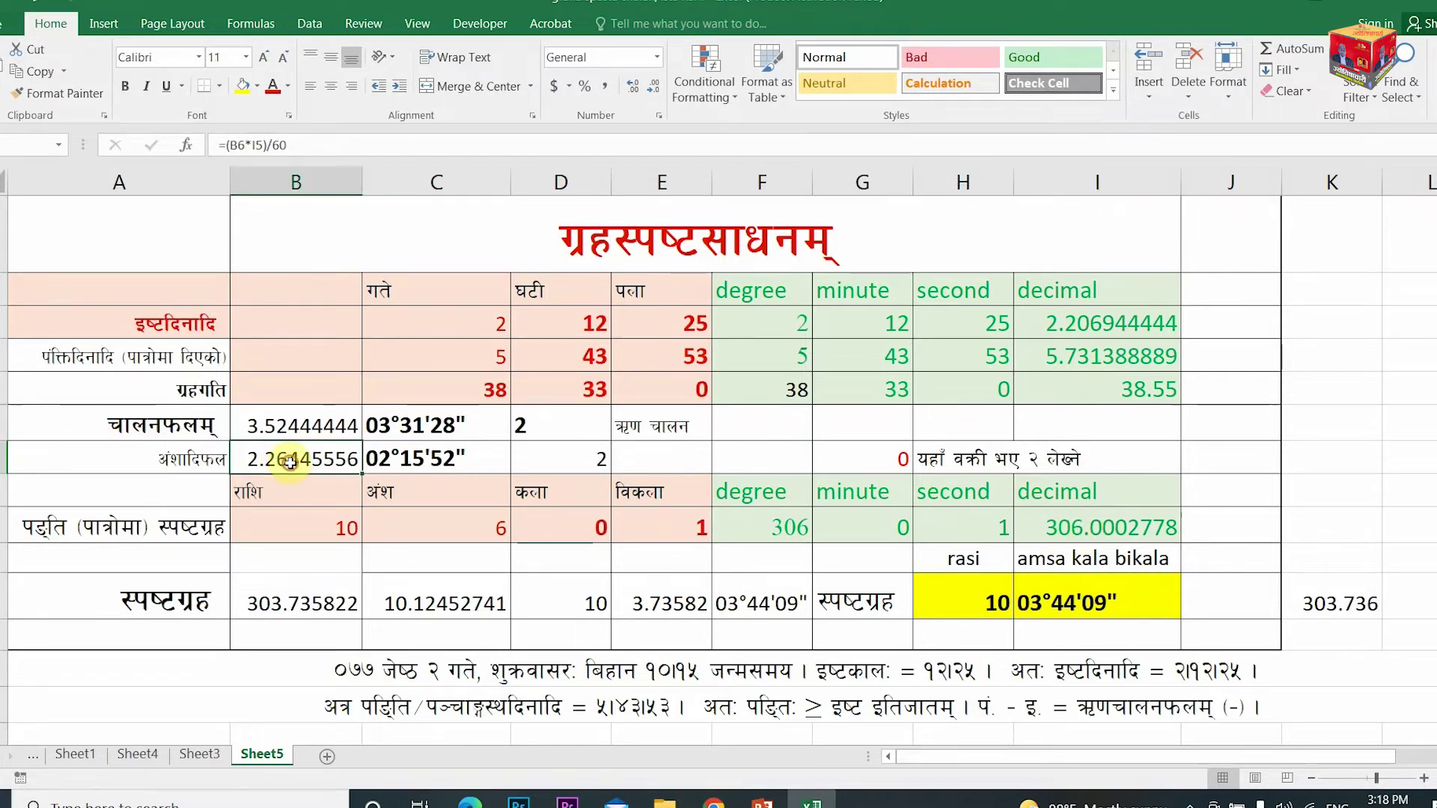
left_click(1053, 531)
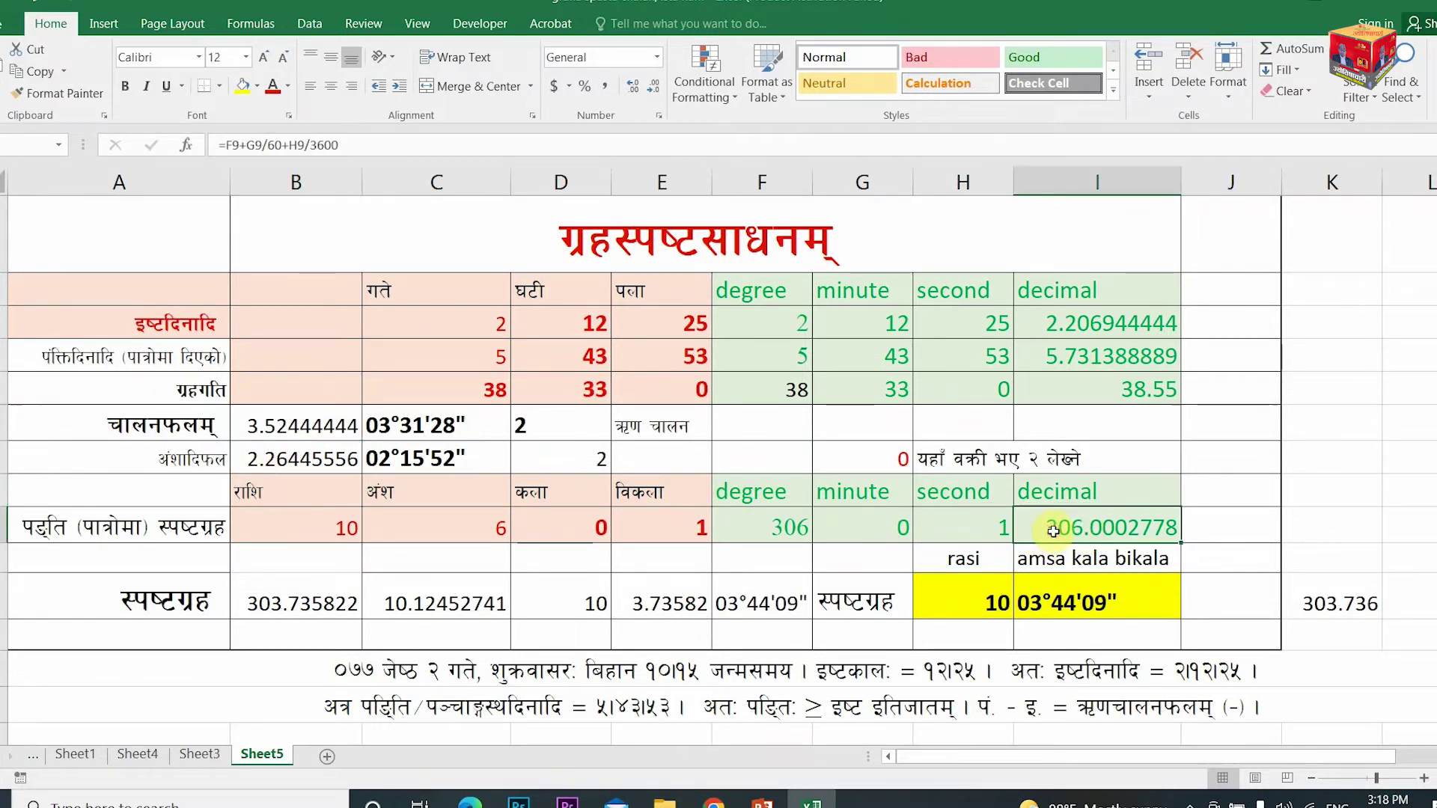
- Open the स्पष्टग्रह nested IF formula and highlight its D7=3 and D7=4 branches
double_click(295, 604)
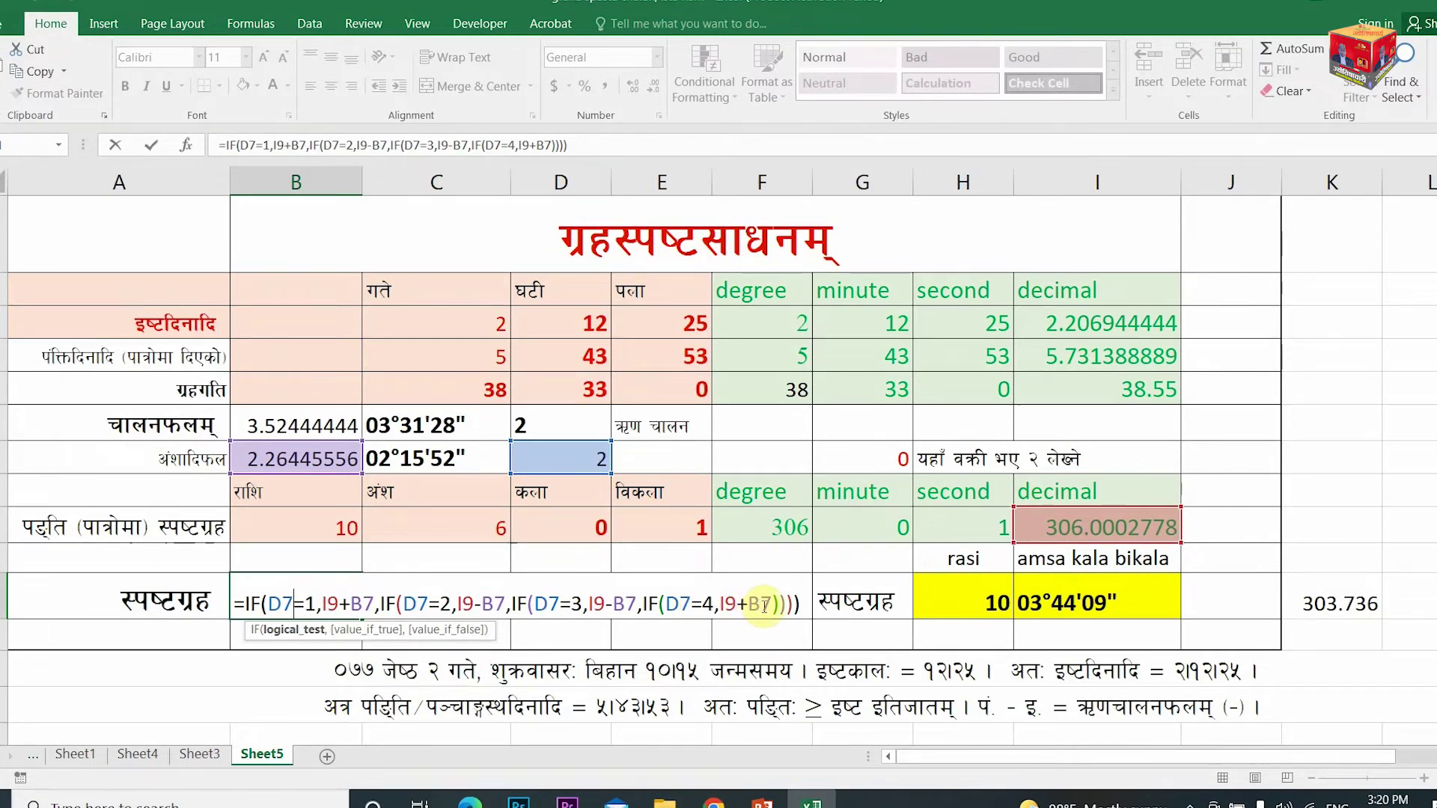
left_click_drag(771, 604, 515, 603)
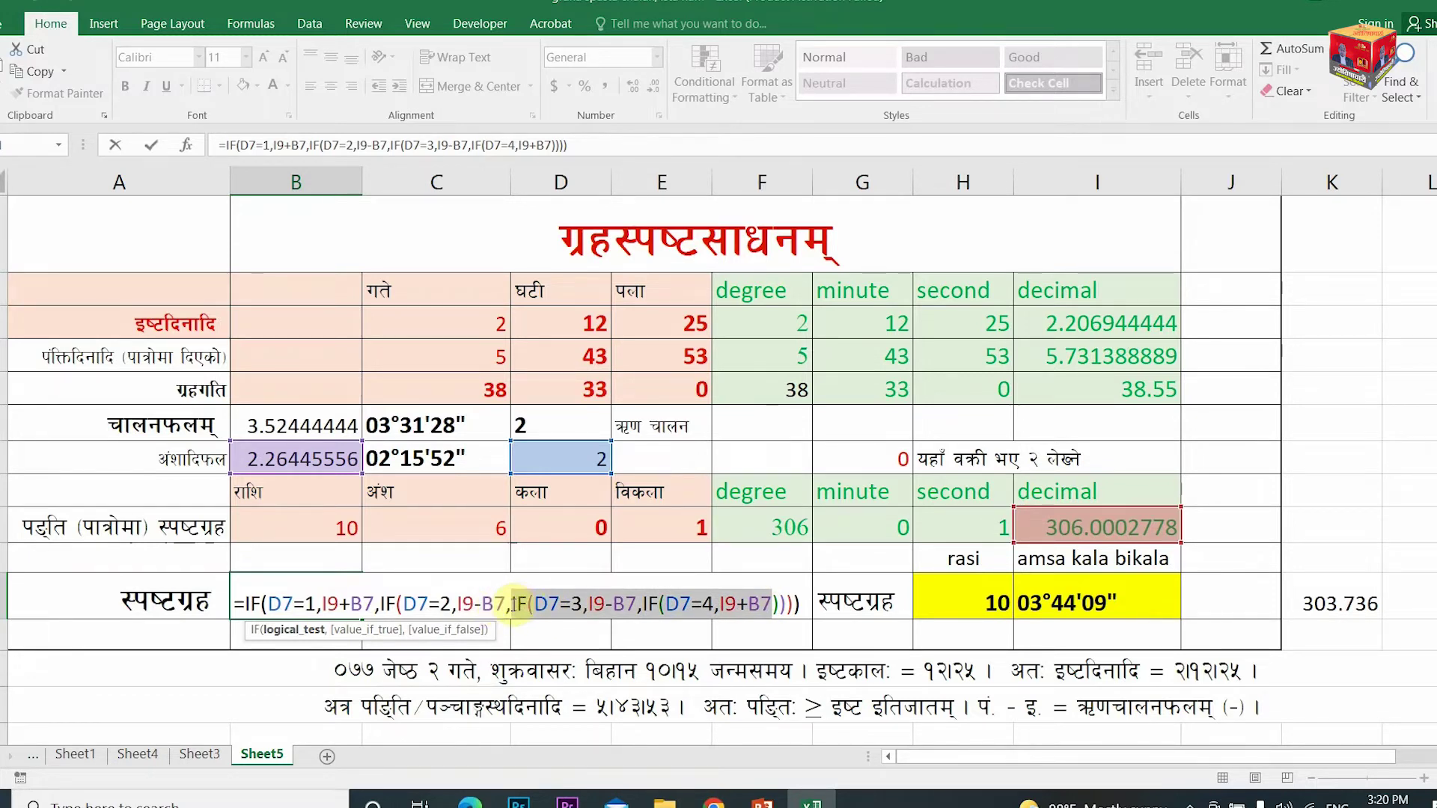
left_click_drag(514, 603, 512, 603)
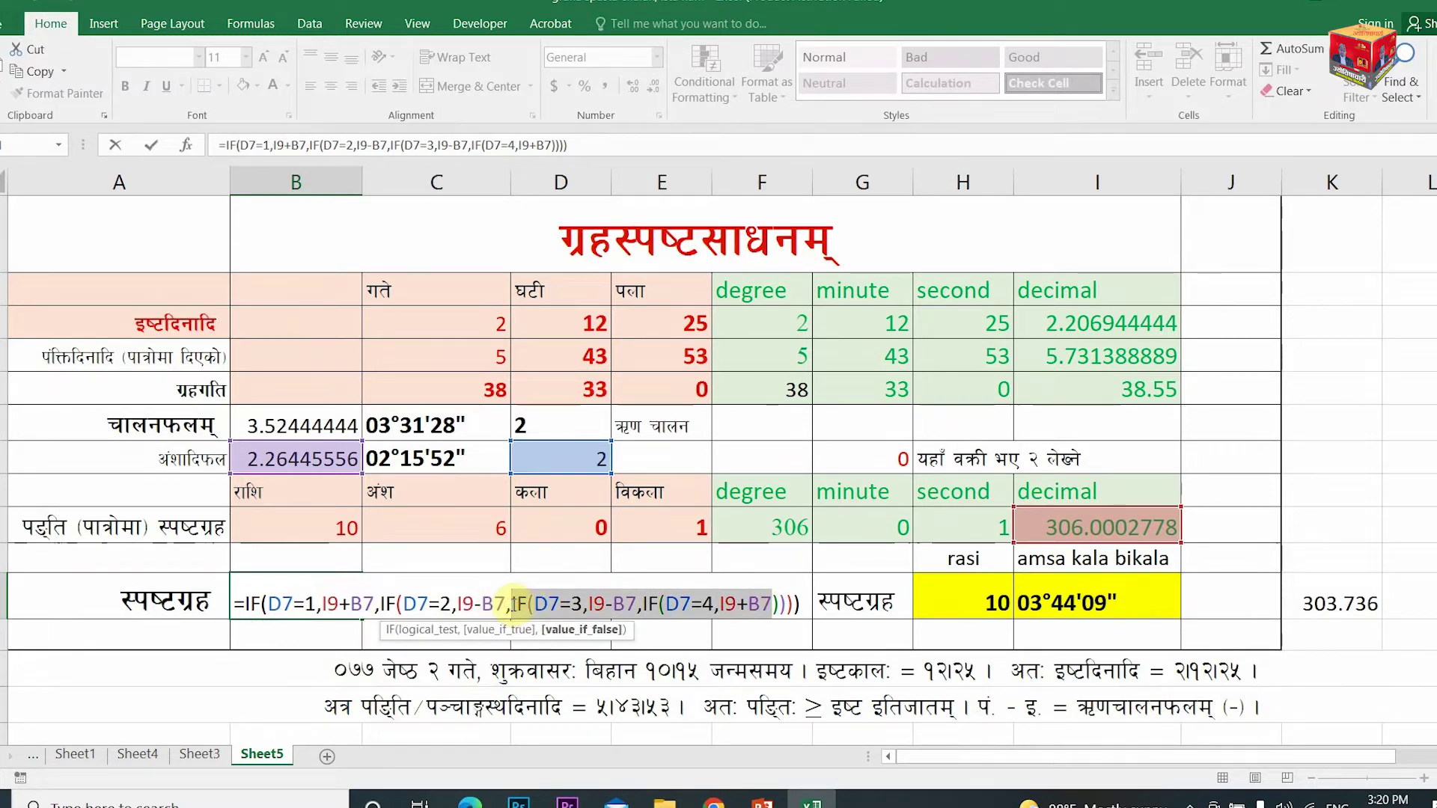
key("Return")
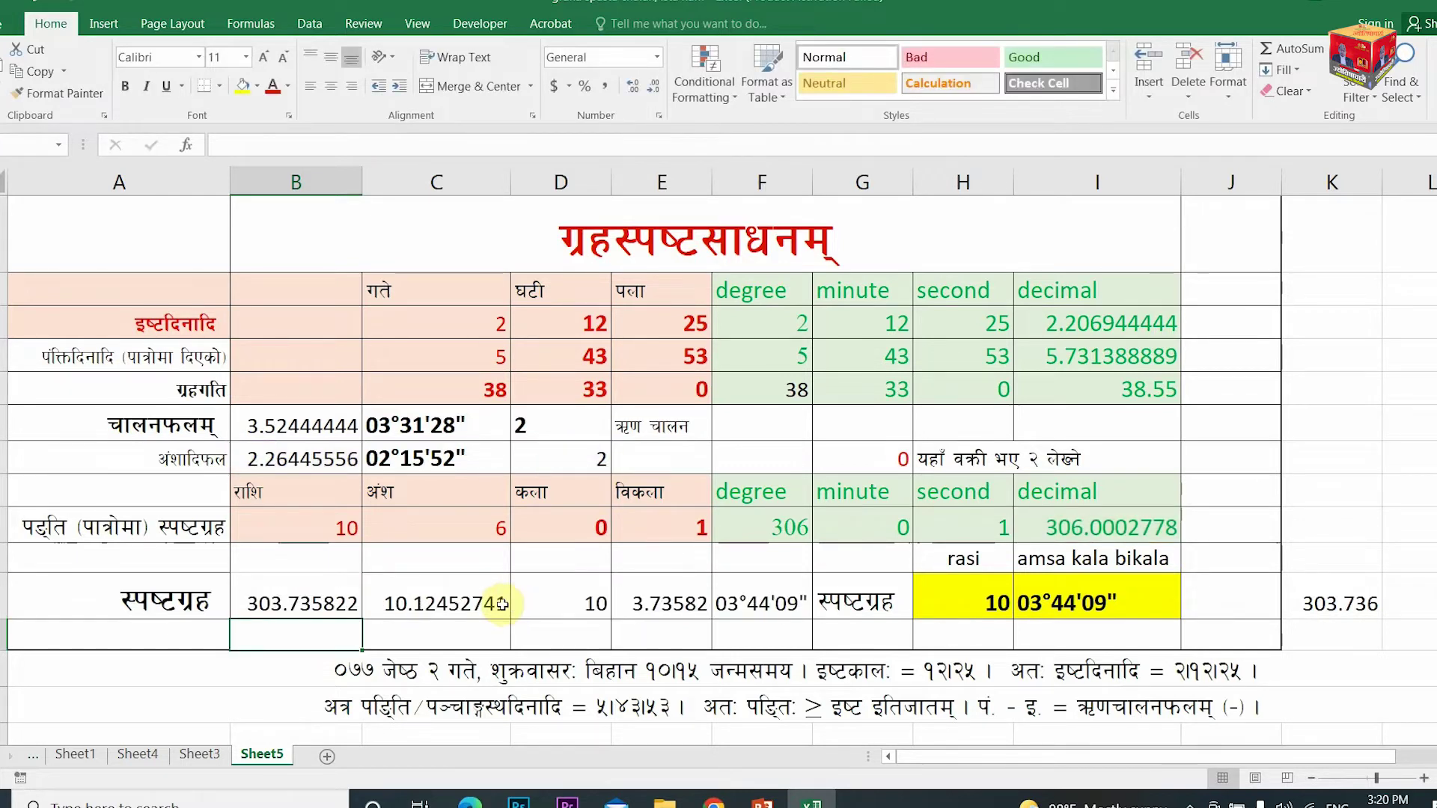
left_click(889, 457)
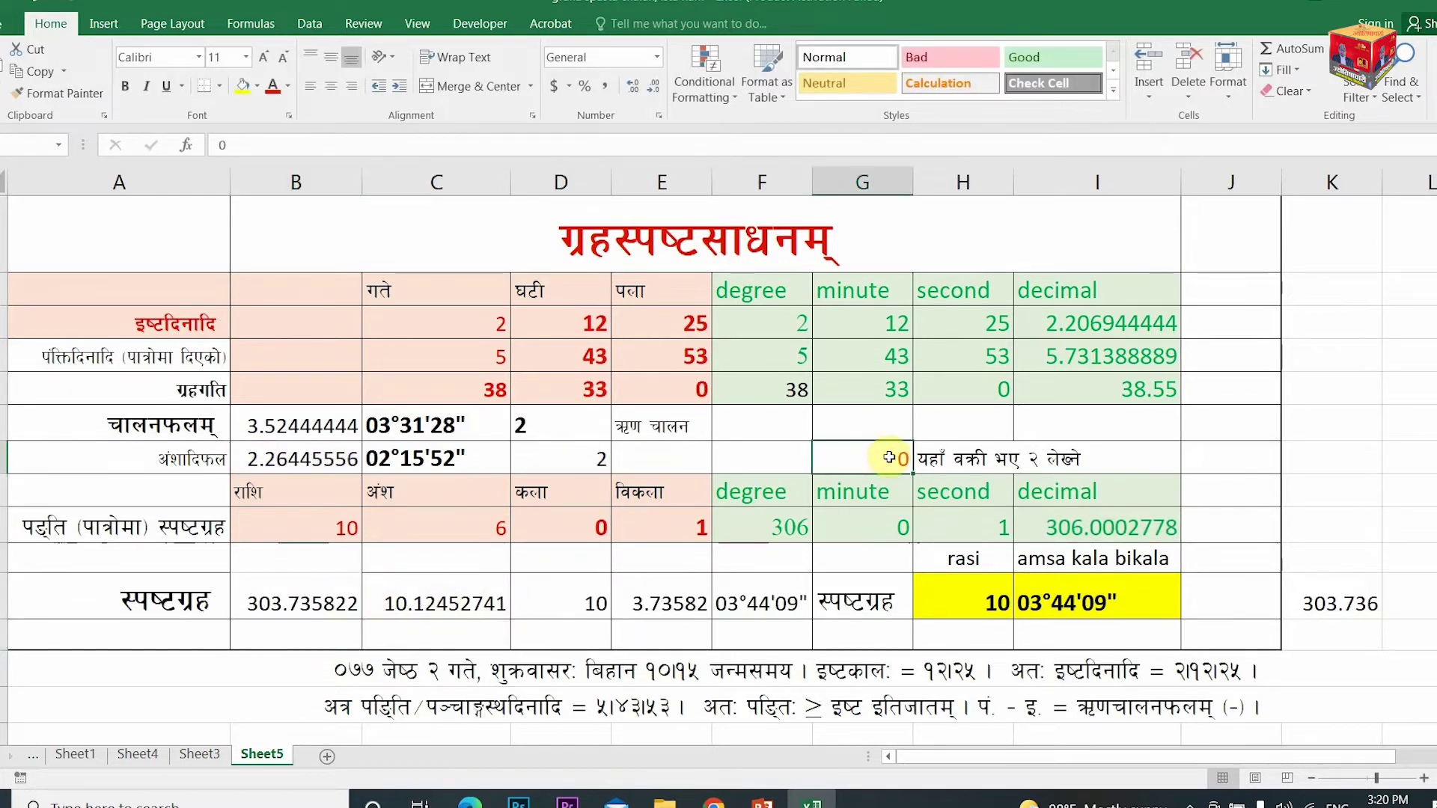
type("2")
key("Return")
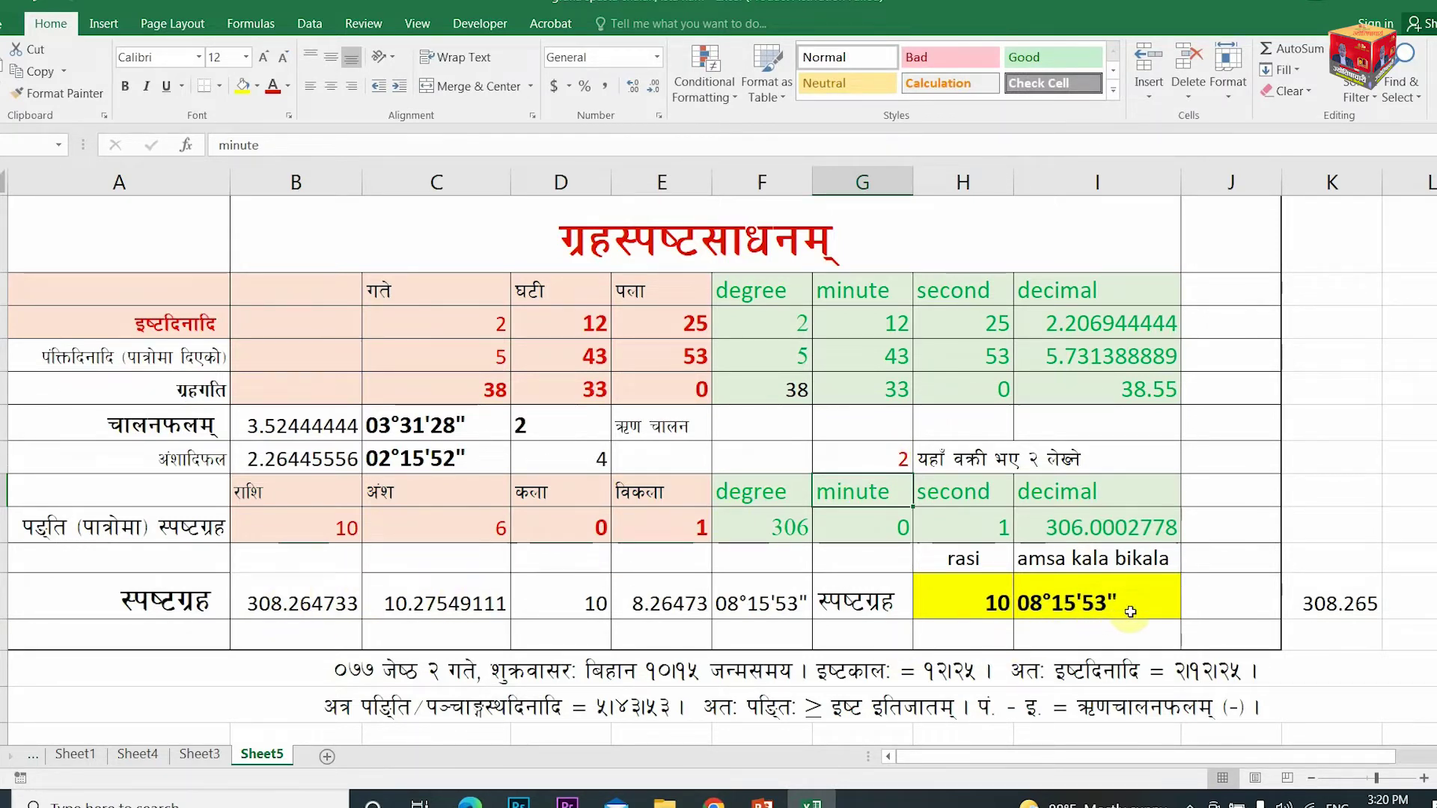
left_click(877, 458)
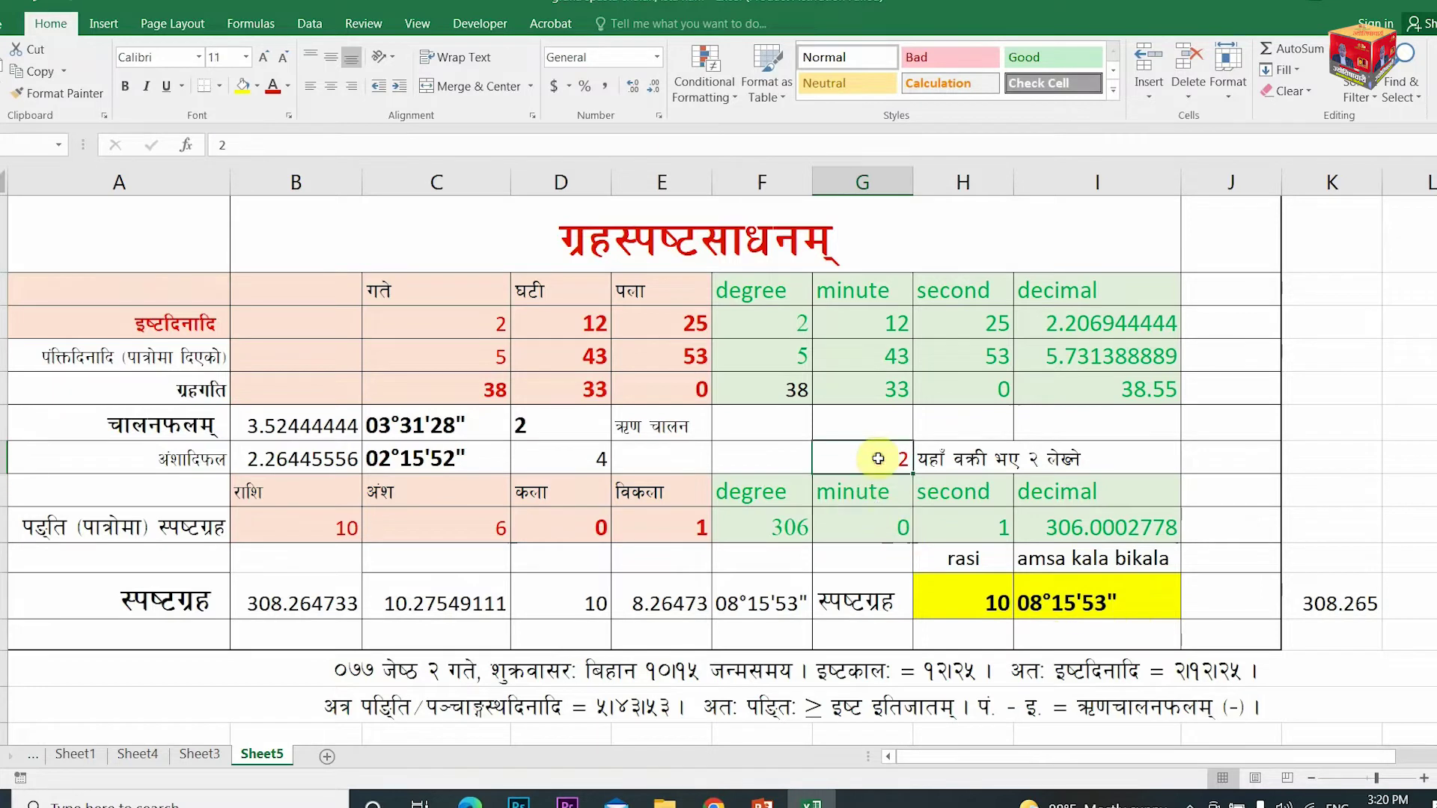
type("0")
left_click(976, 490)
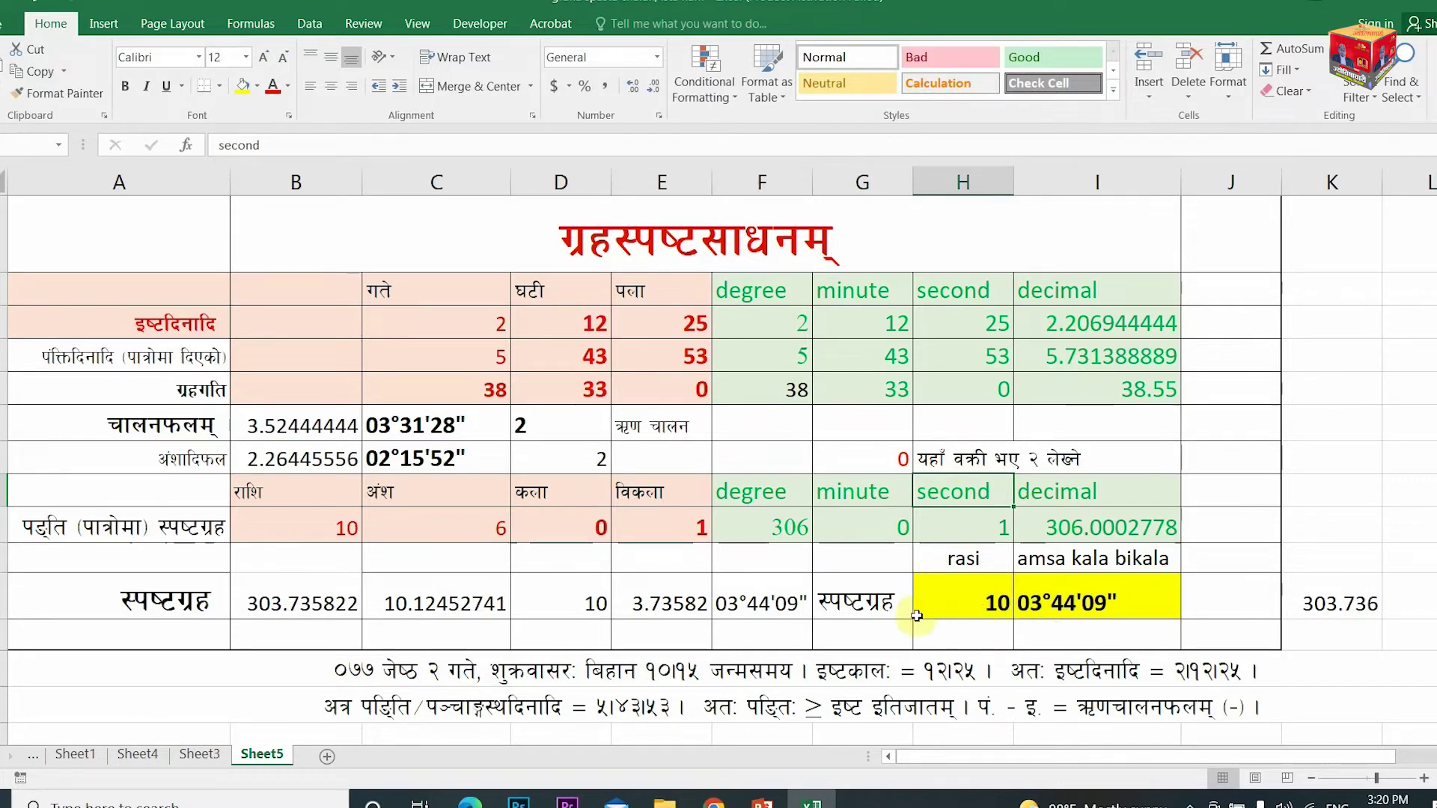
left_click(1025, 532)
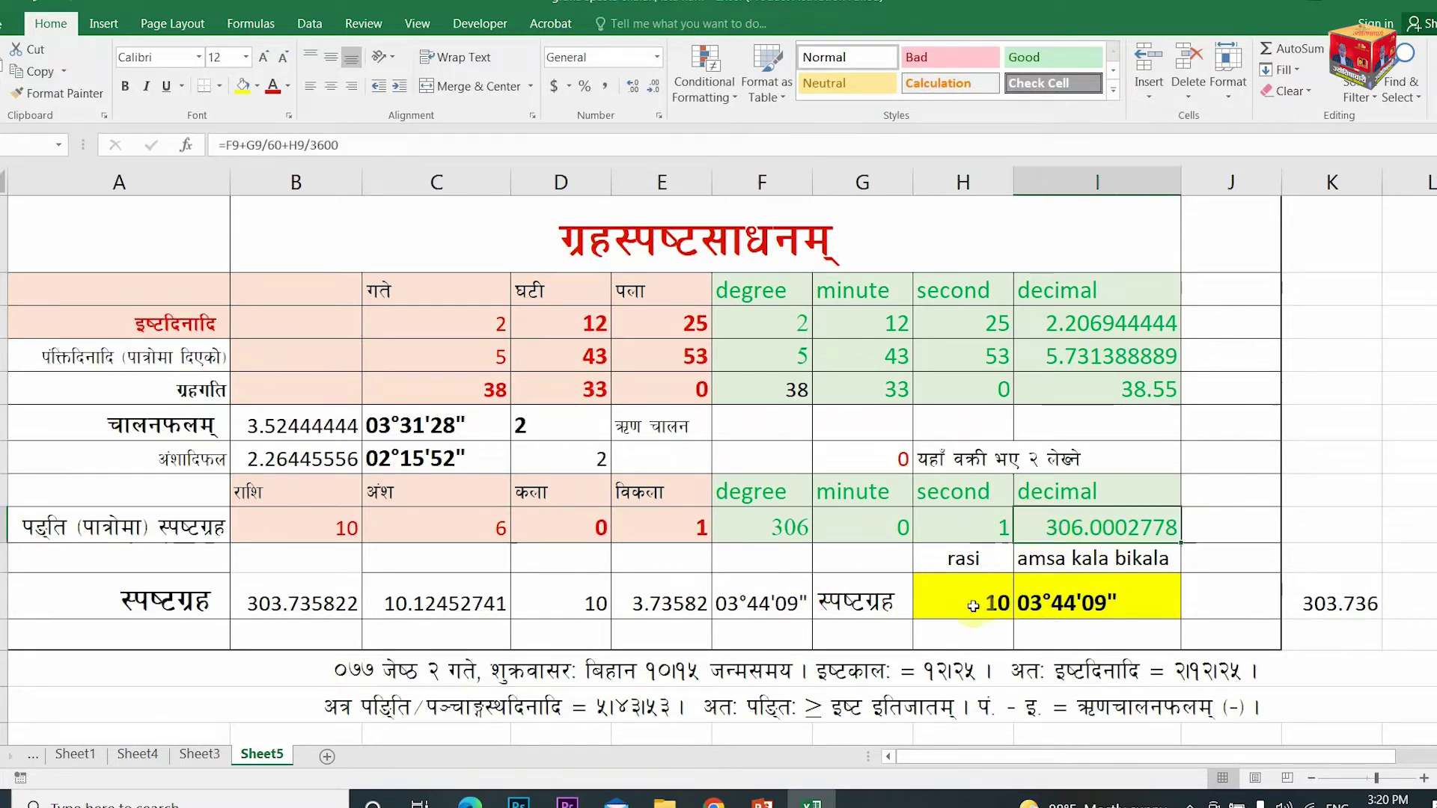
left_click(999, 599)
left_click(1083, 602)
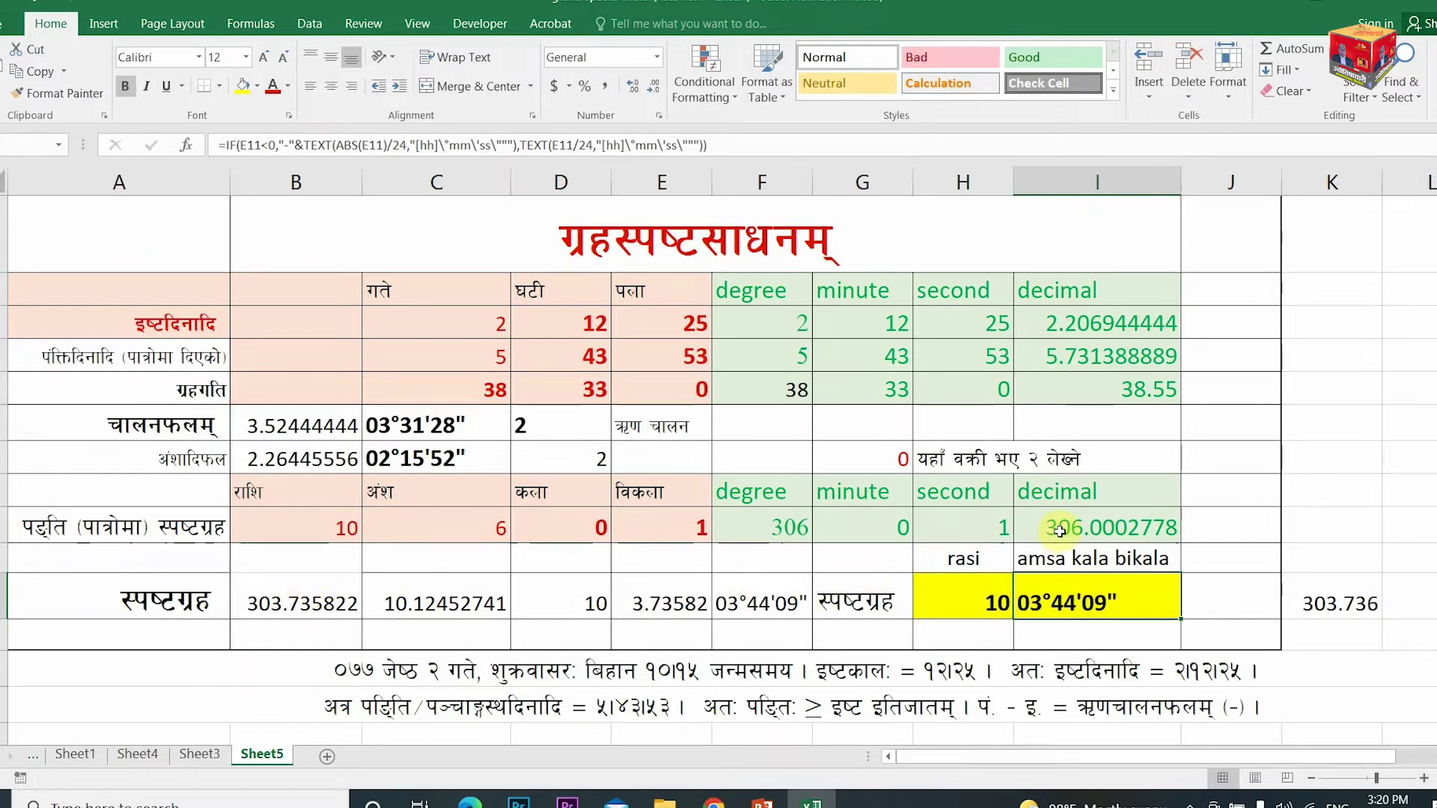
double_click(290, 603)
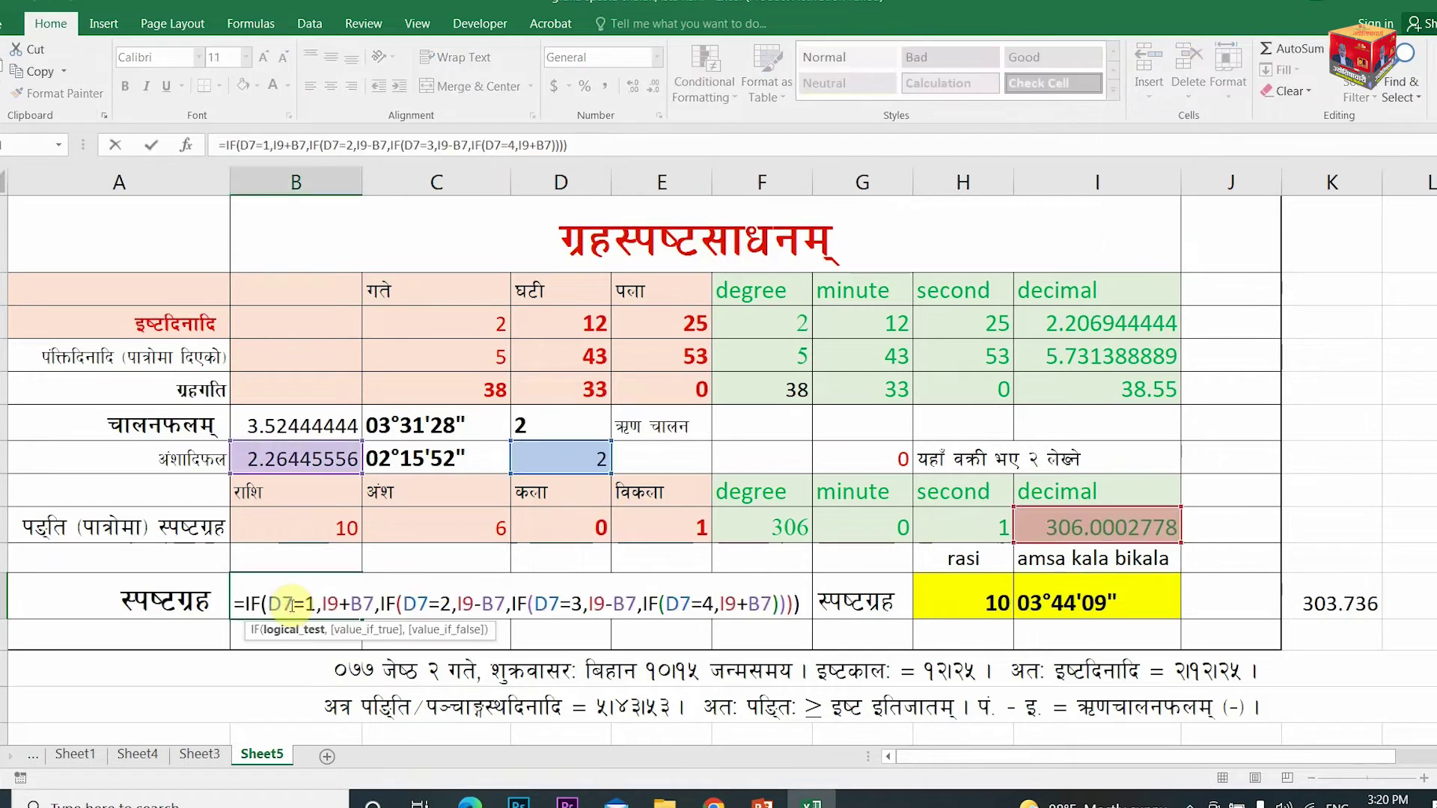
key("Return")
left_click(290, 604)
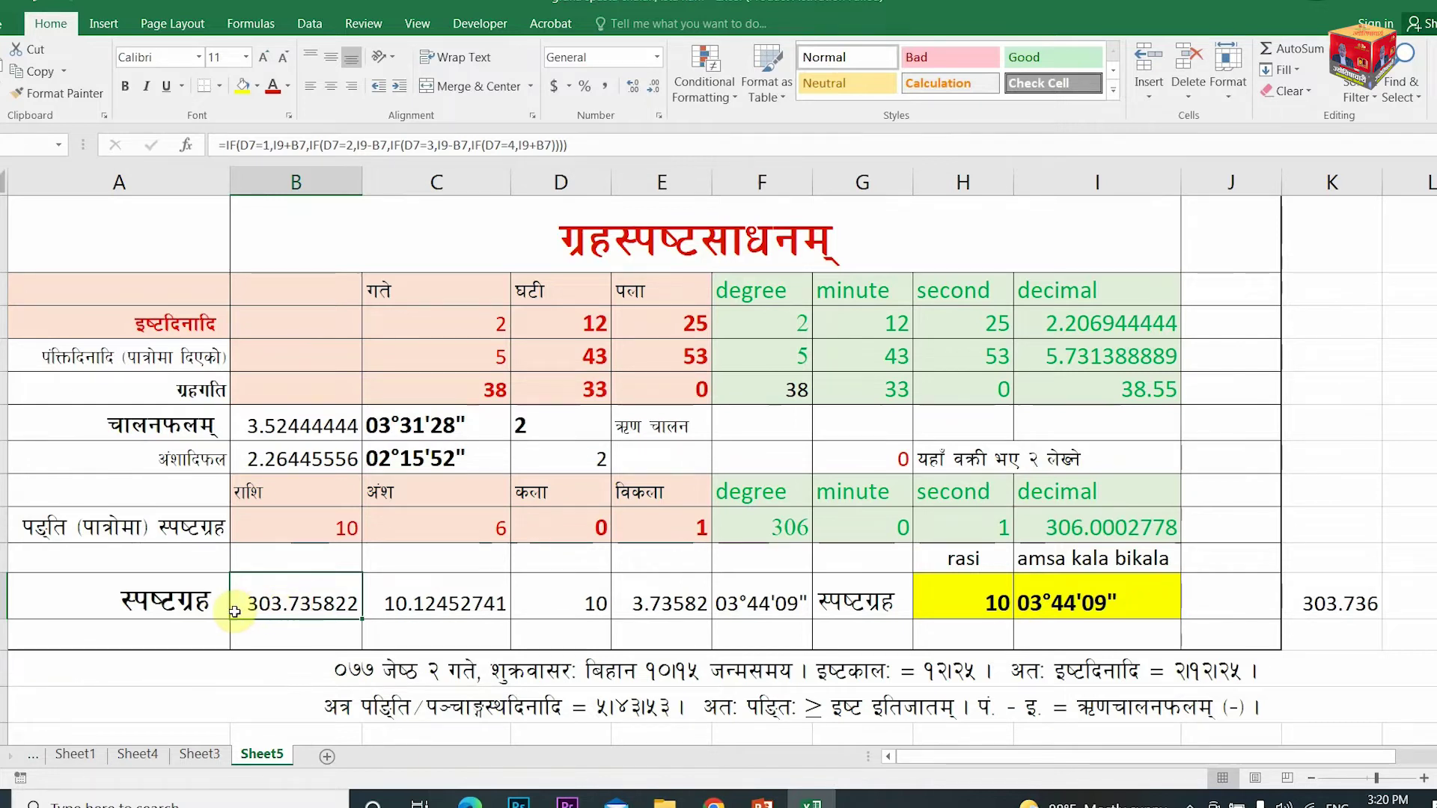
left_click(410, 599)
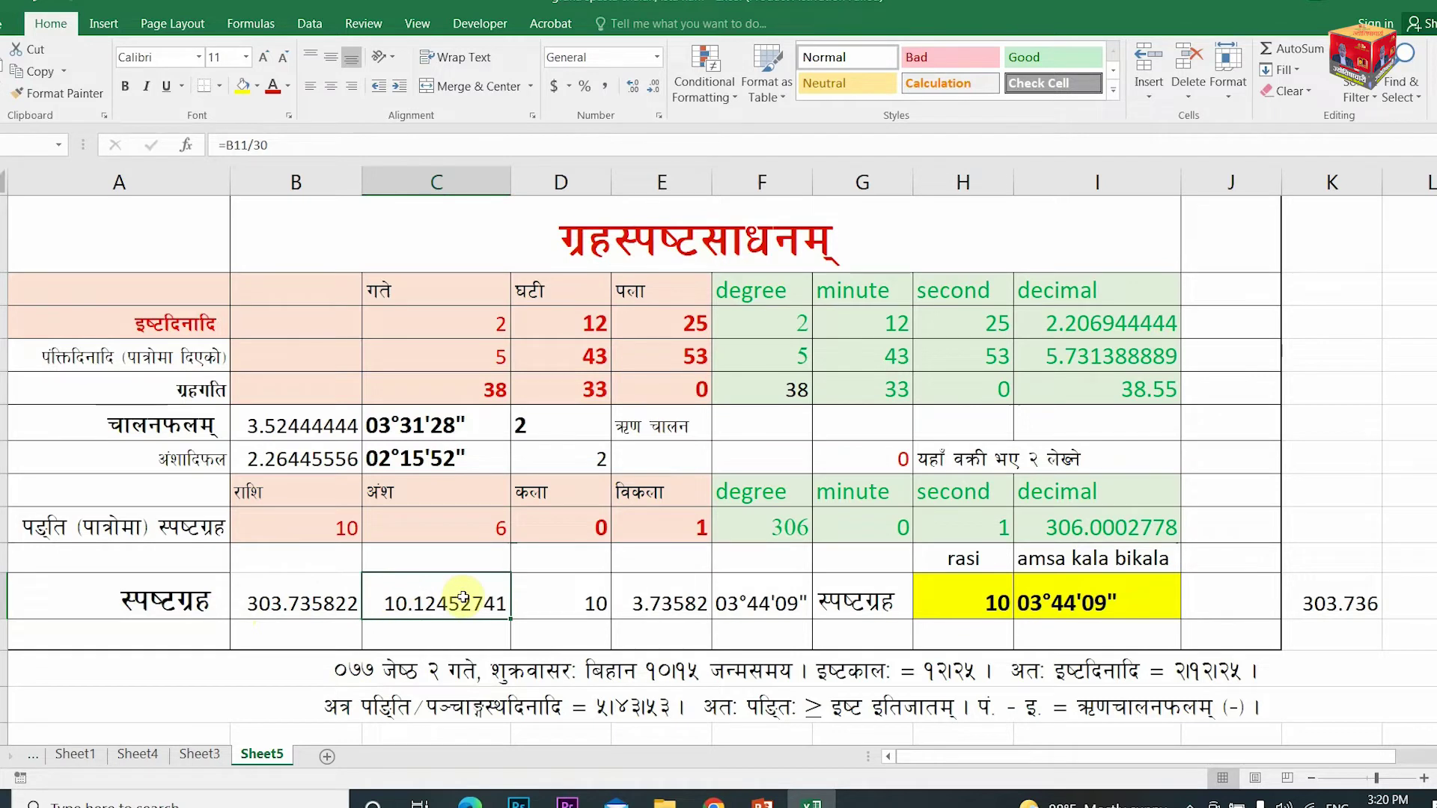
double_click(408, 602)
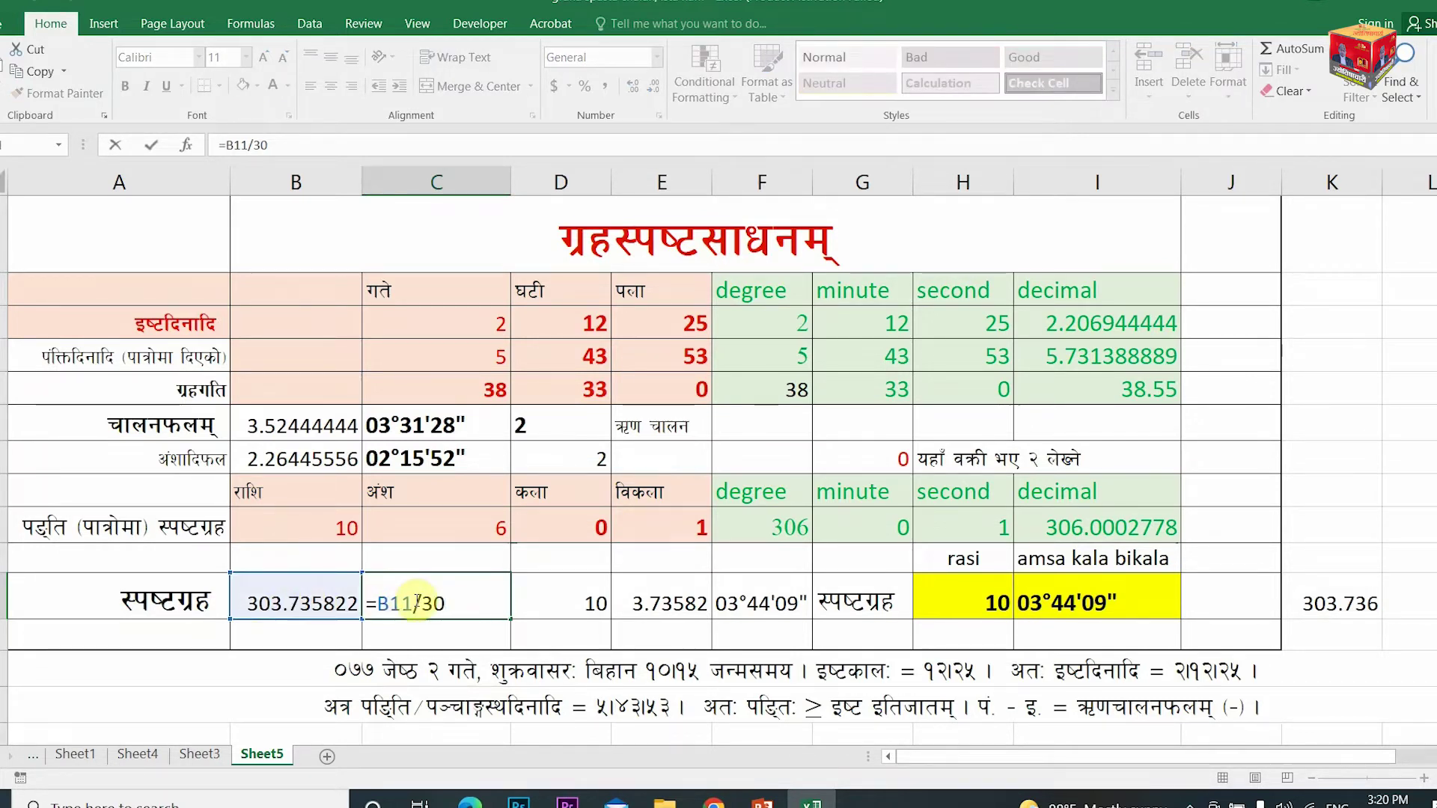
key("Return")
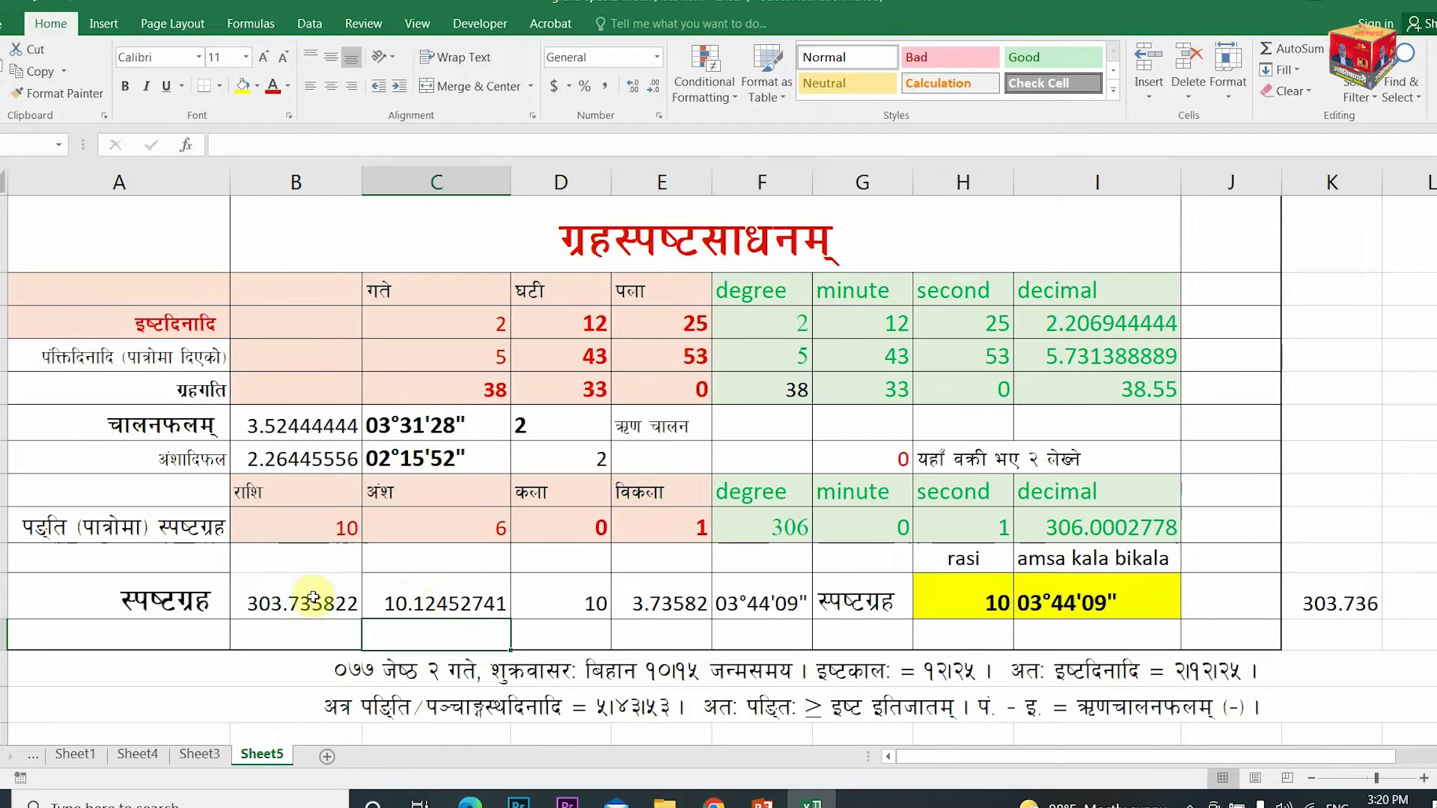
left_click(451, 603)
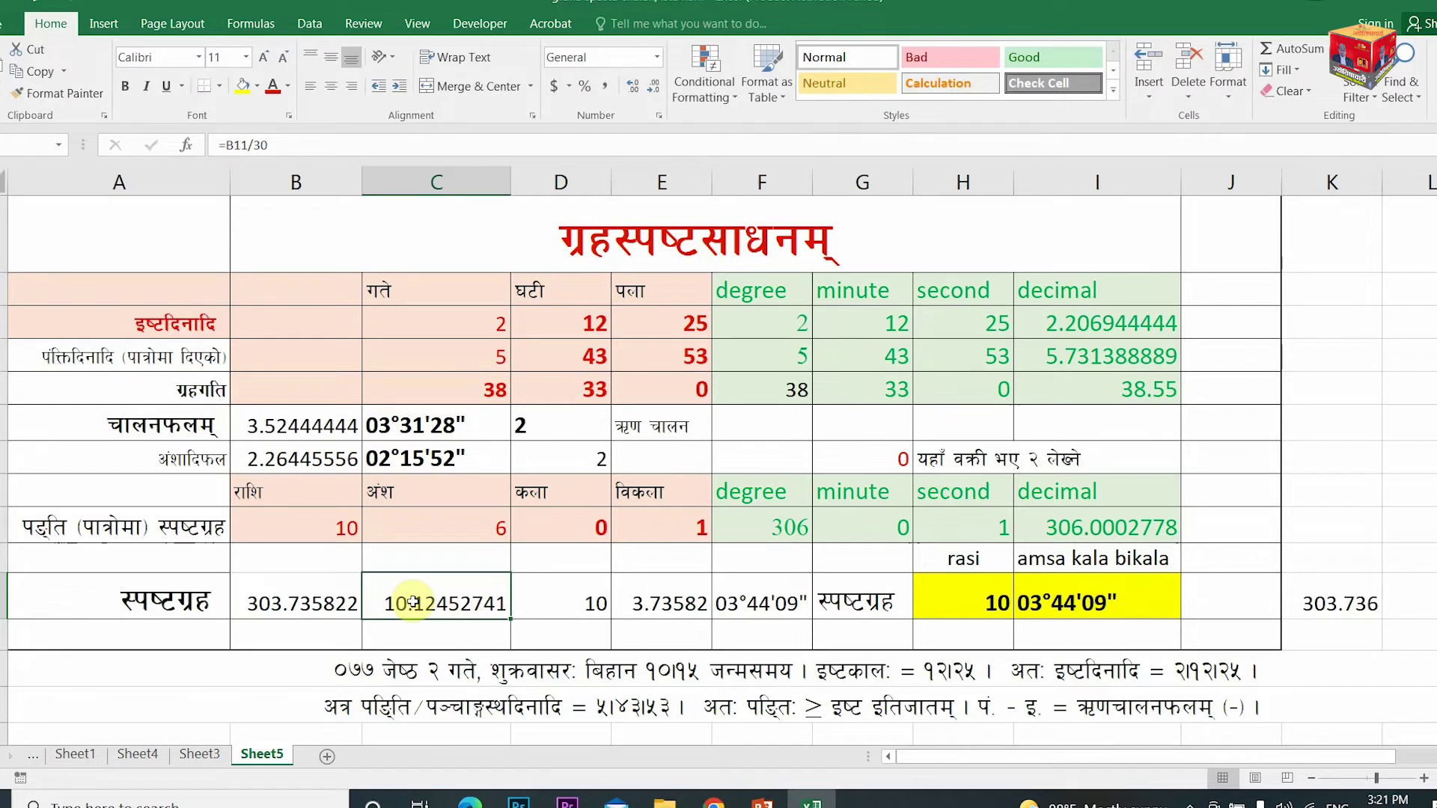
- Clear D11 and retype =TRUNC(C11) via autocomplete, giving rasi 10
double_click(557, 603)
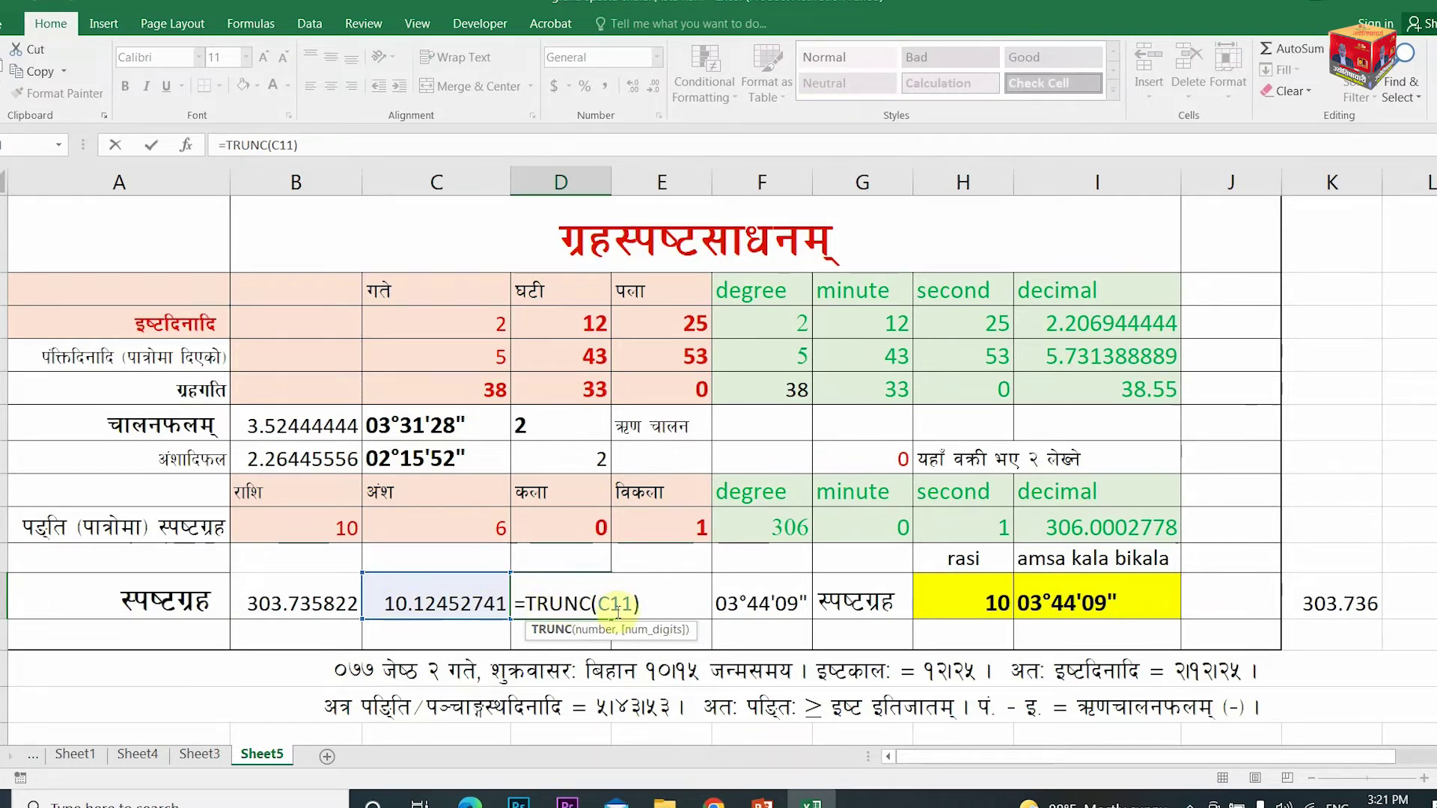
left_click(646, 607)
key("BackSpace")
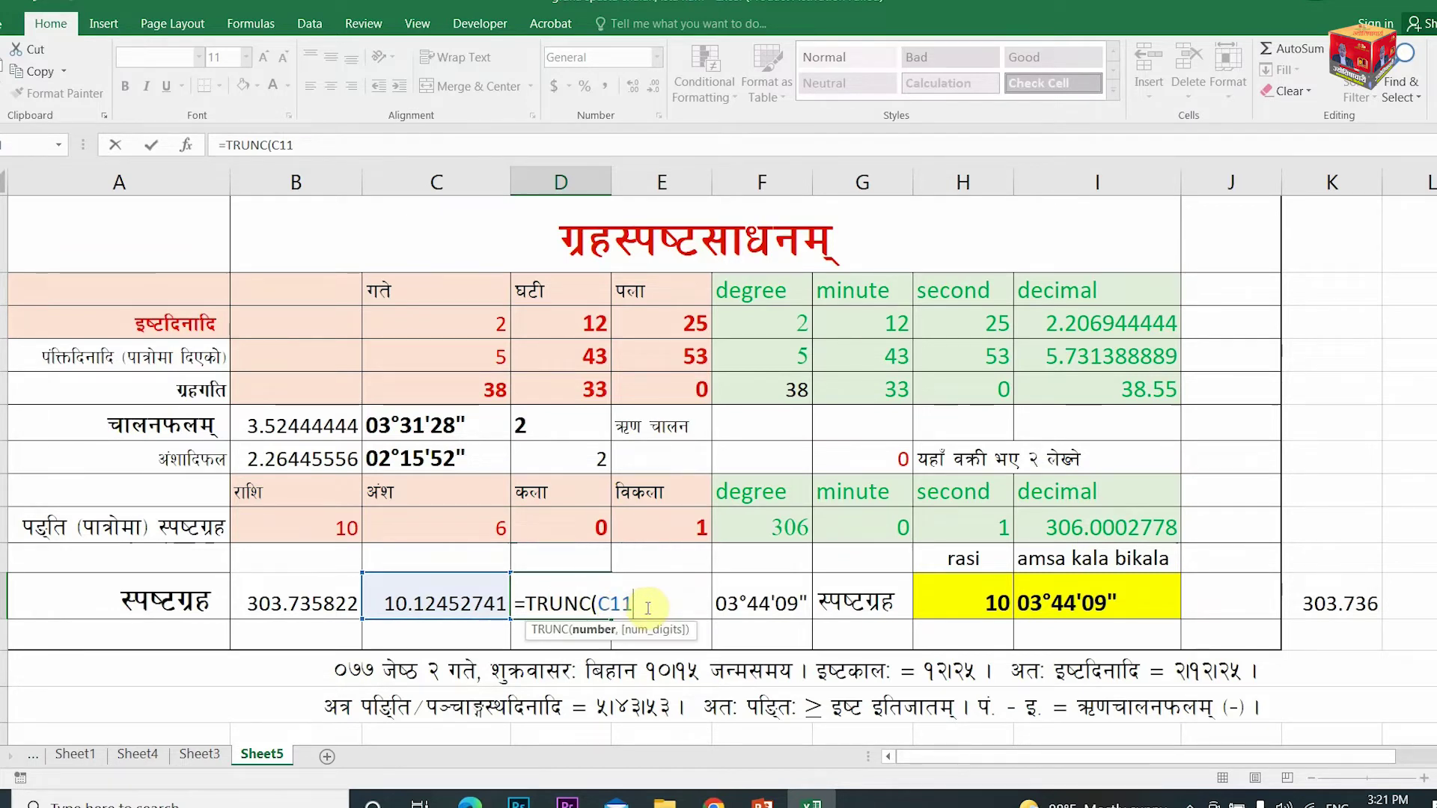
key("BackSpace")
key("BackSpace")
key("BackSpace")
key("BackSpace")
key("BackSpace")
key("BackSpace")
key("BackSpace")
key("BackSpace")
key("Escape")
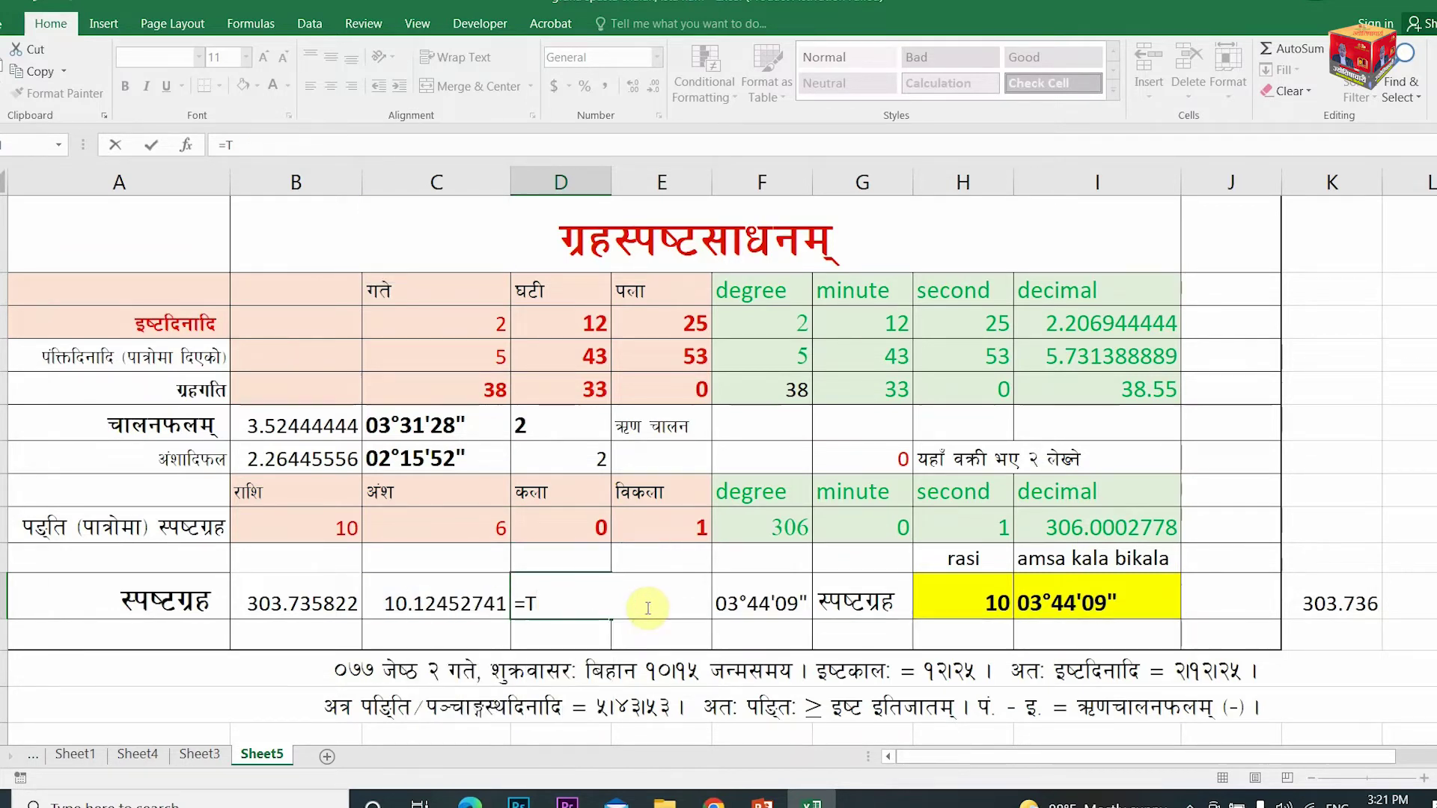
type("tr")
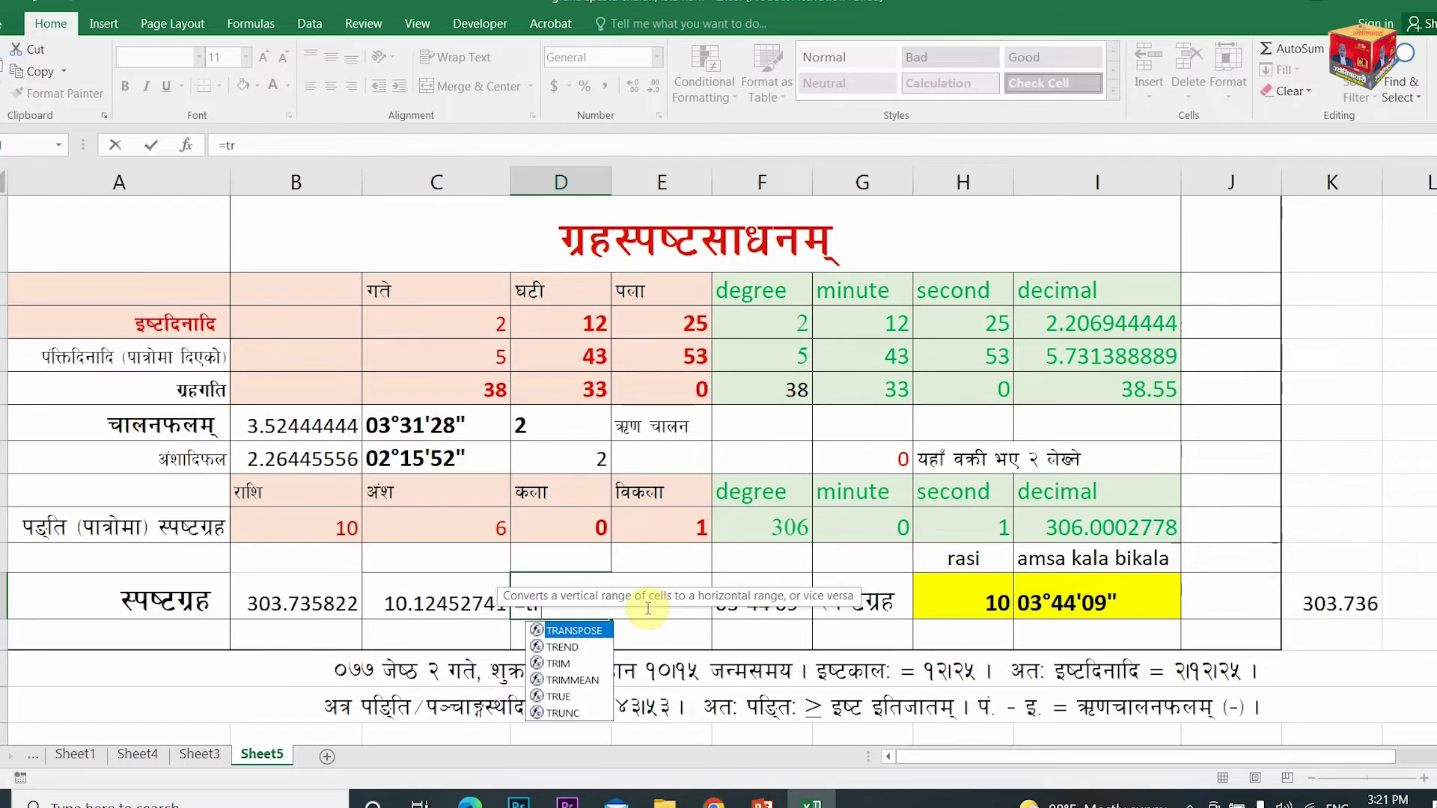
type("u")
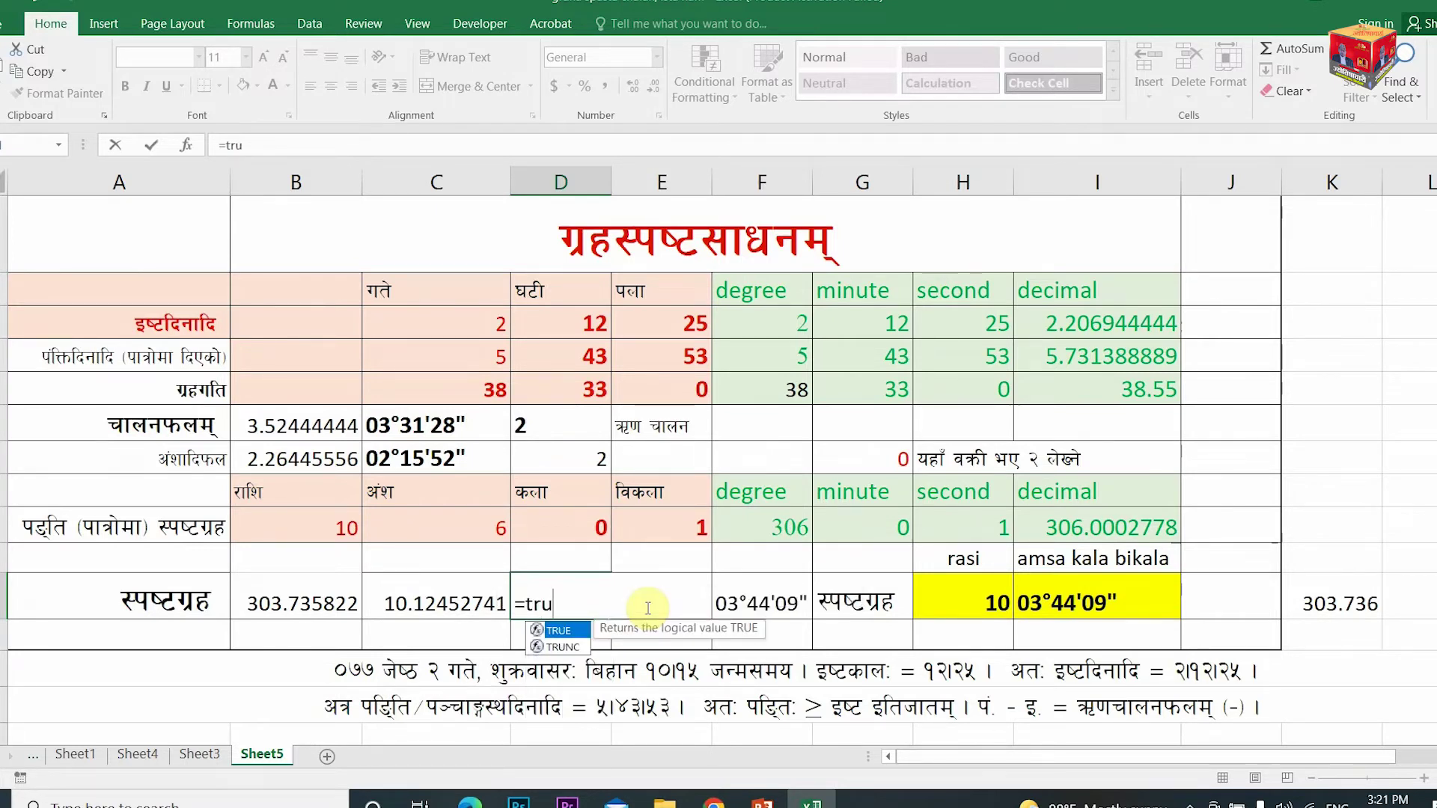
double_click(528, 648)
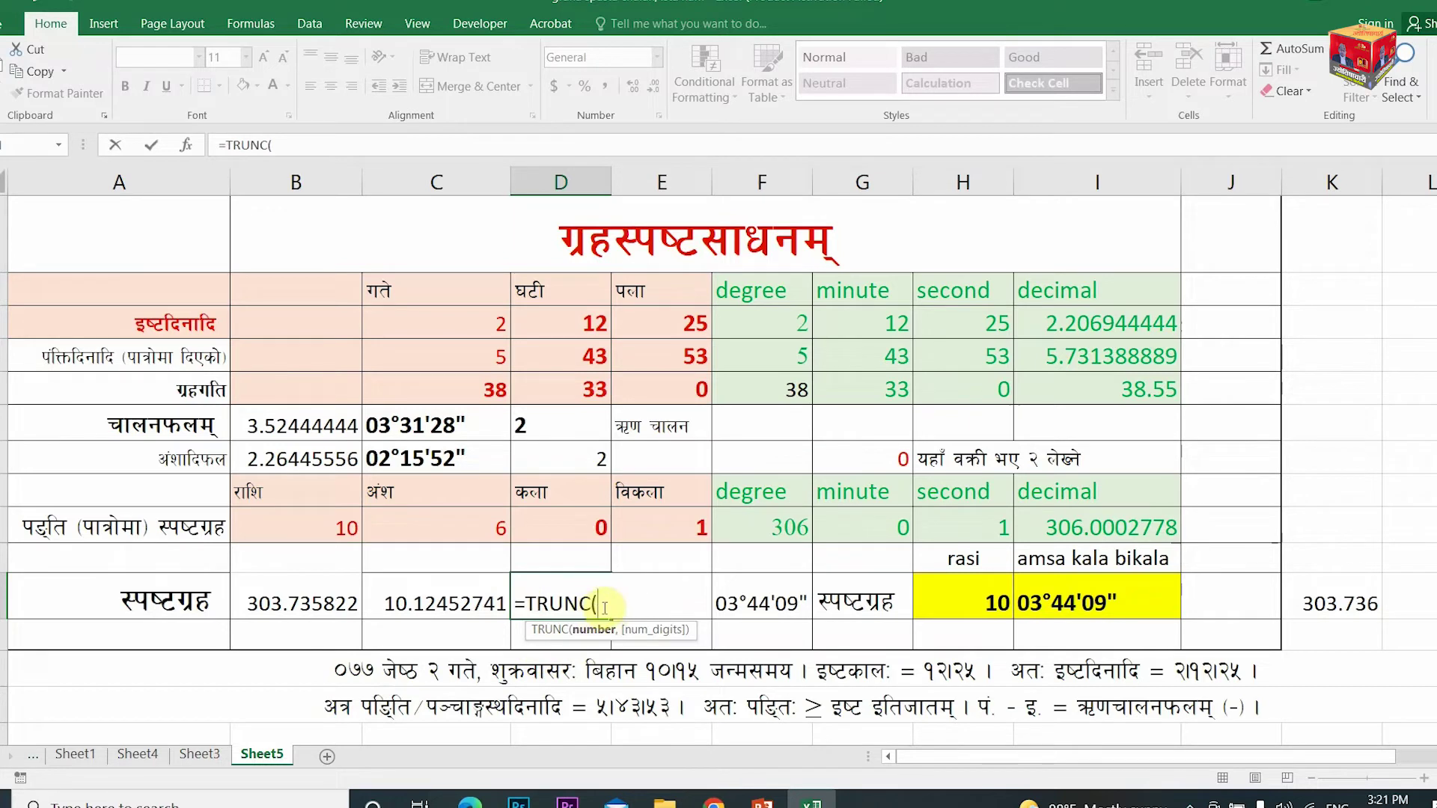
left_click(423, 603)
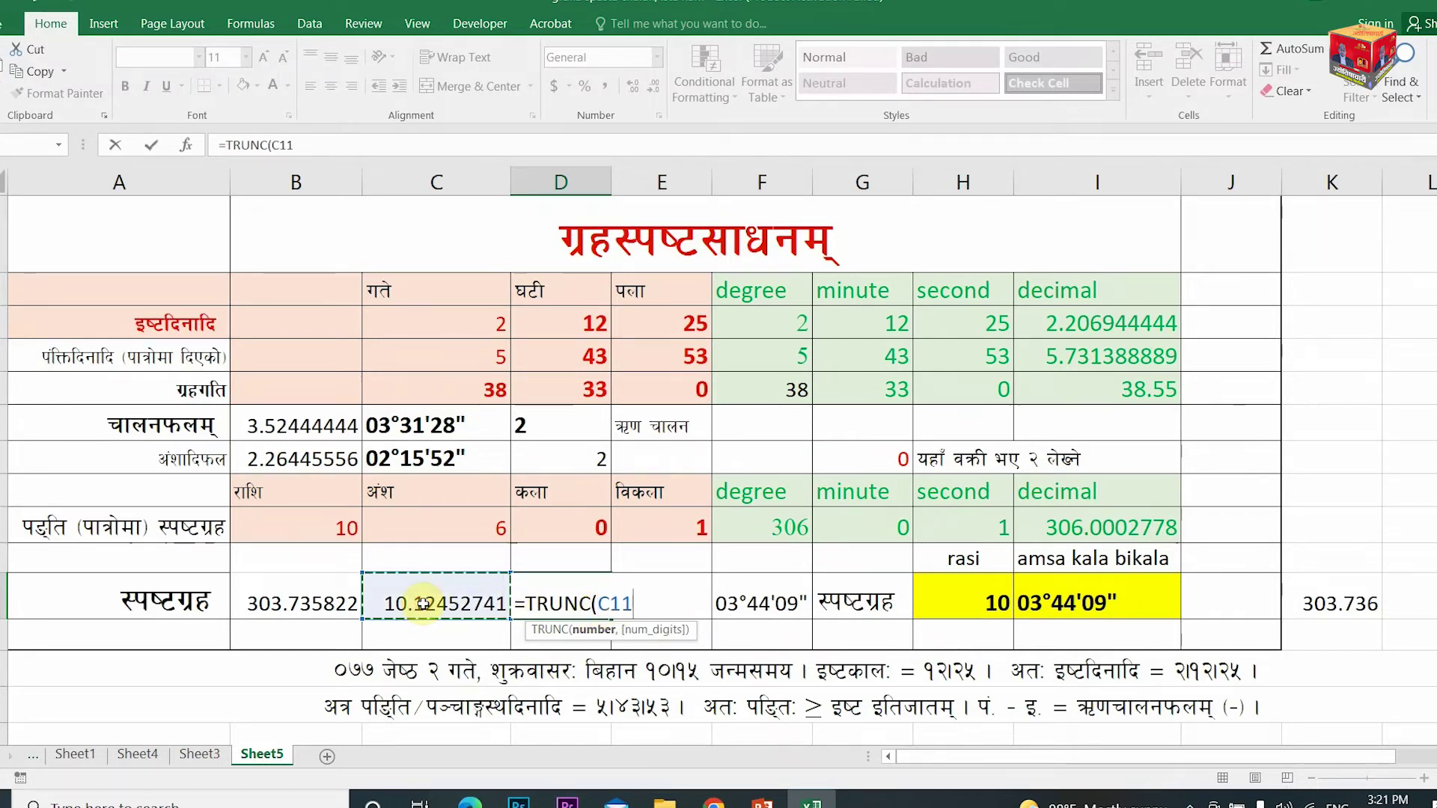
key("Return")
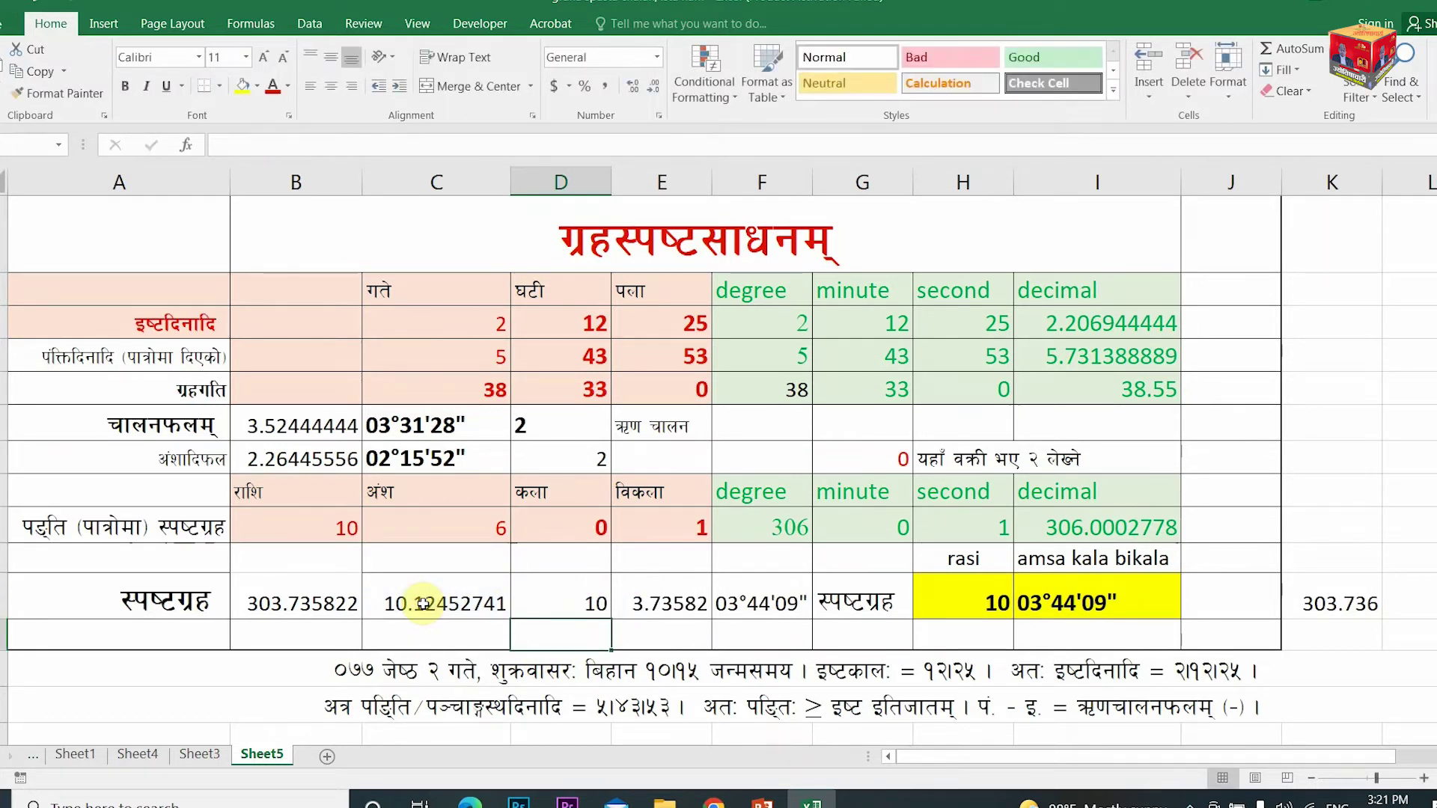
left_click(422, 603)
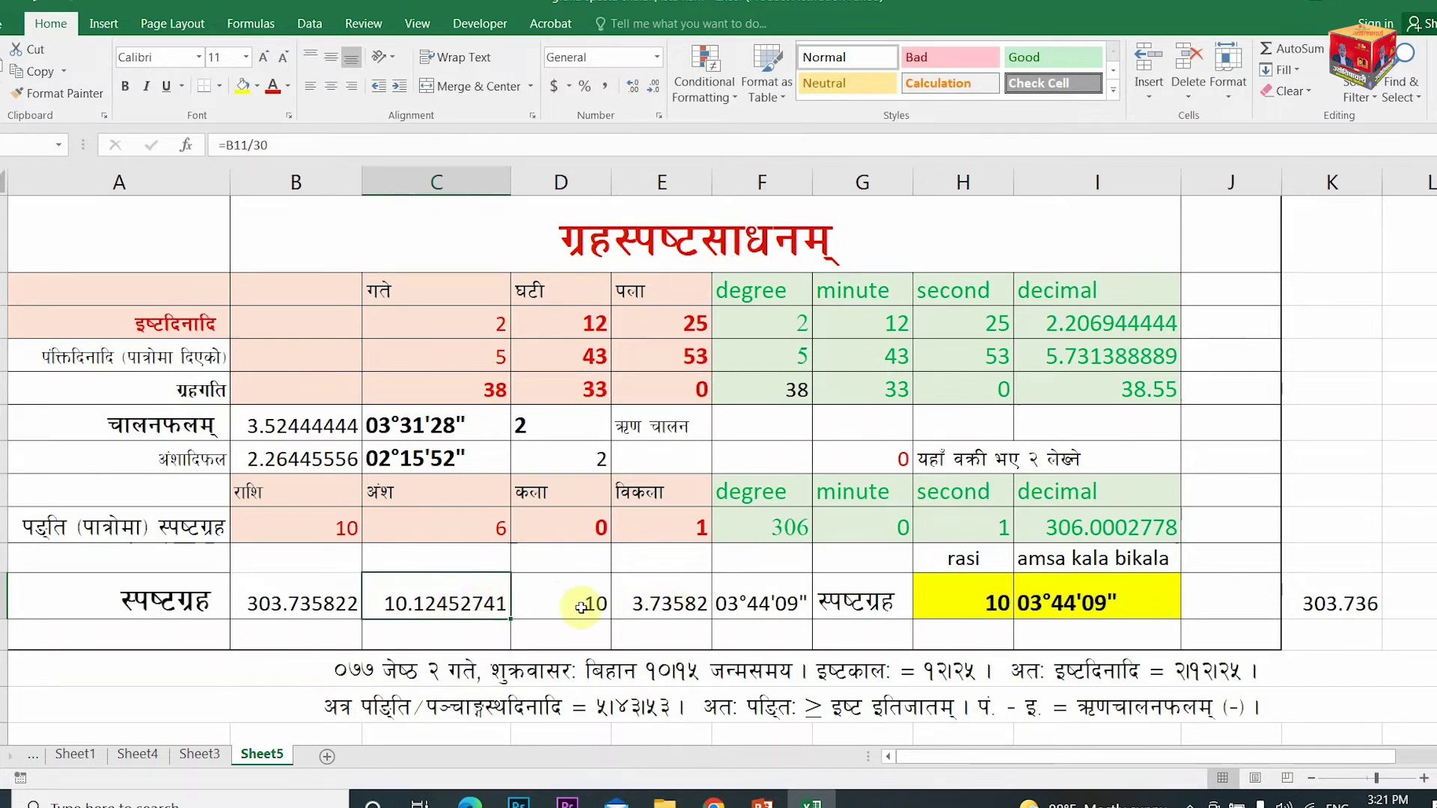
- Set the yellow rasi cell H11 to =D11 so it repeats the sign number 10
left_click(582, 608)
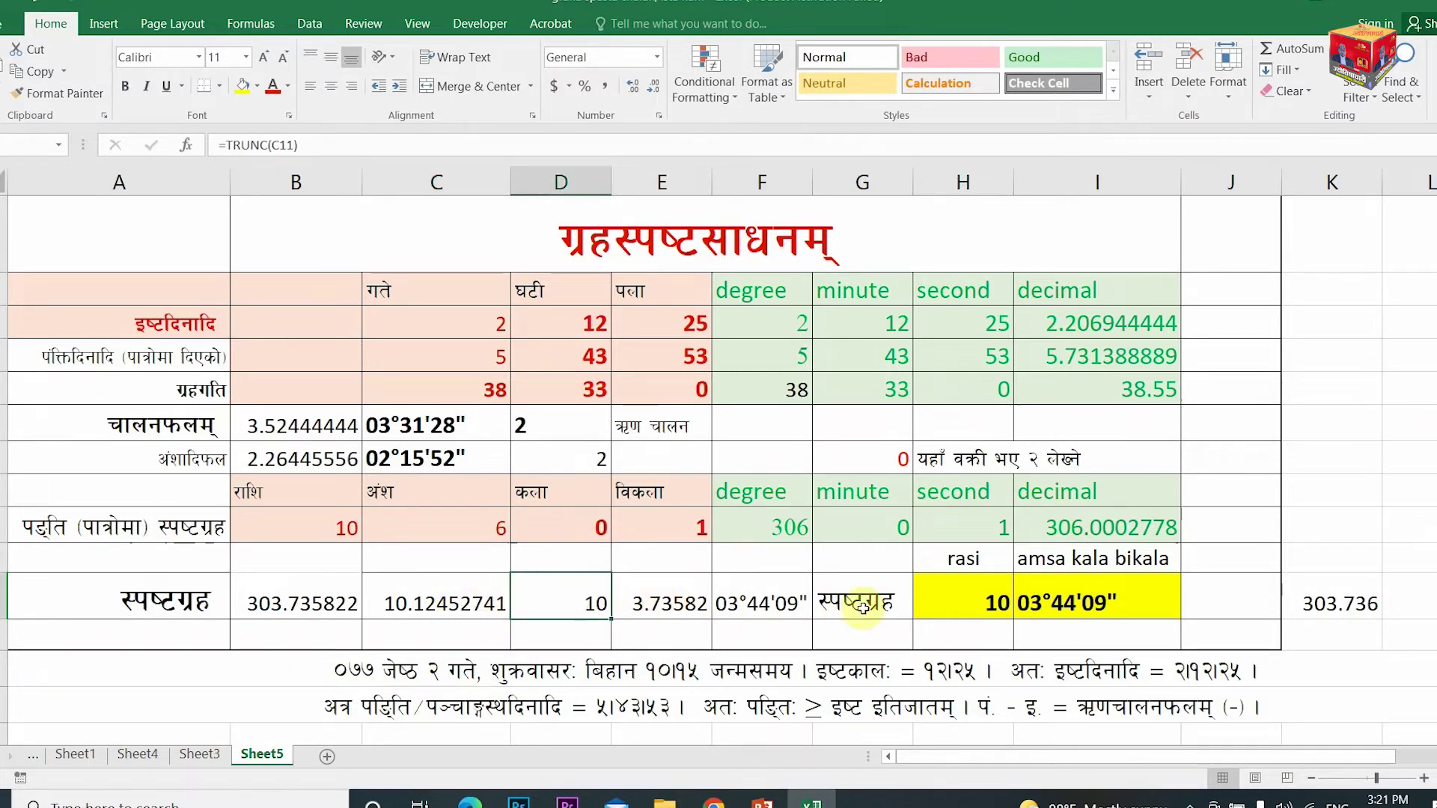
left_click(924, 602)
type("=D11")
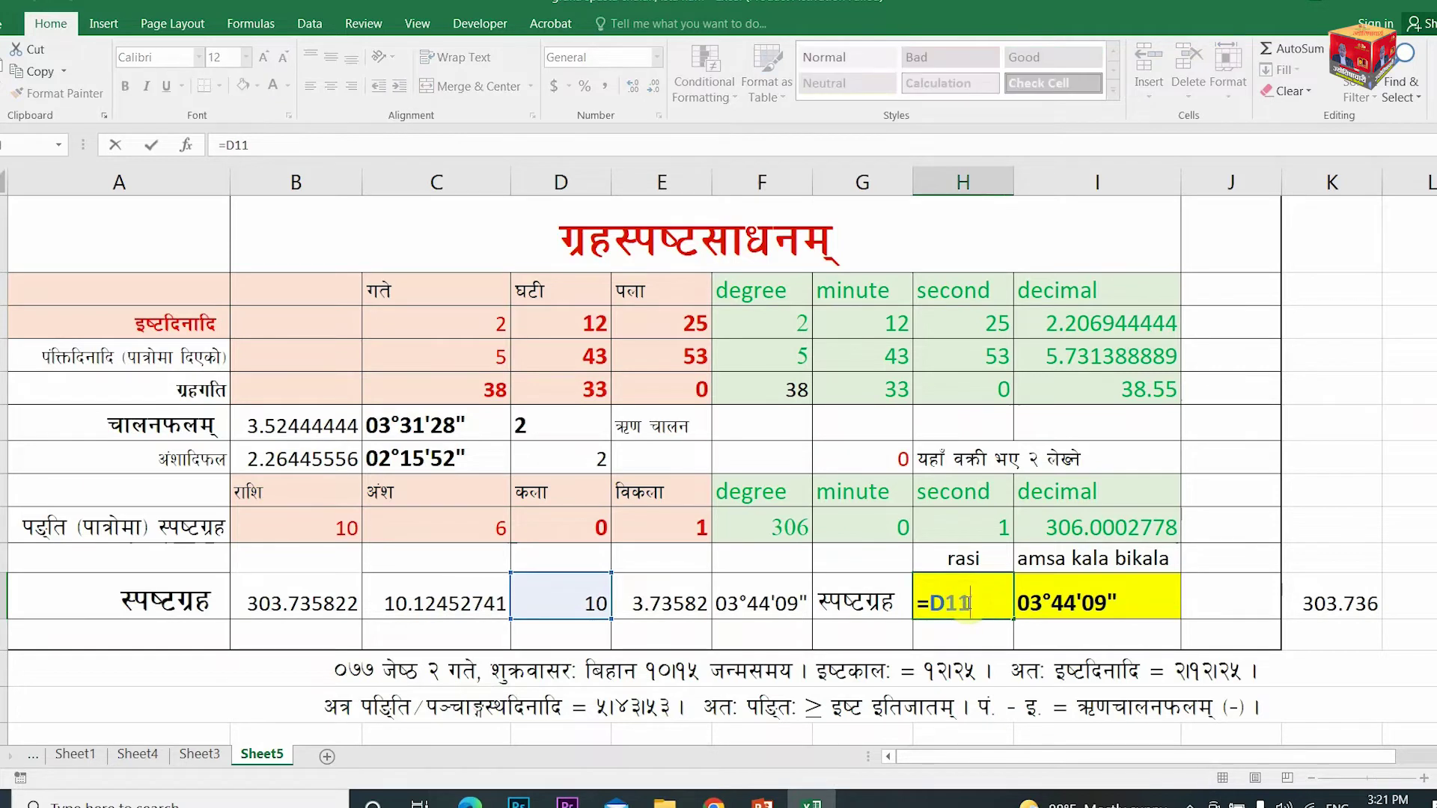
key("Return")
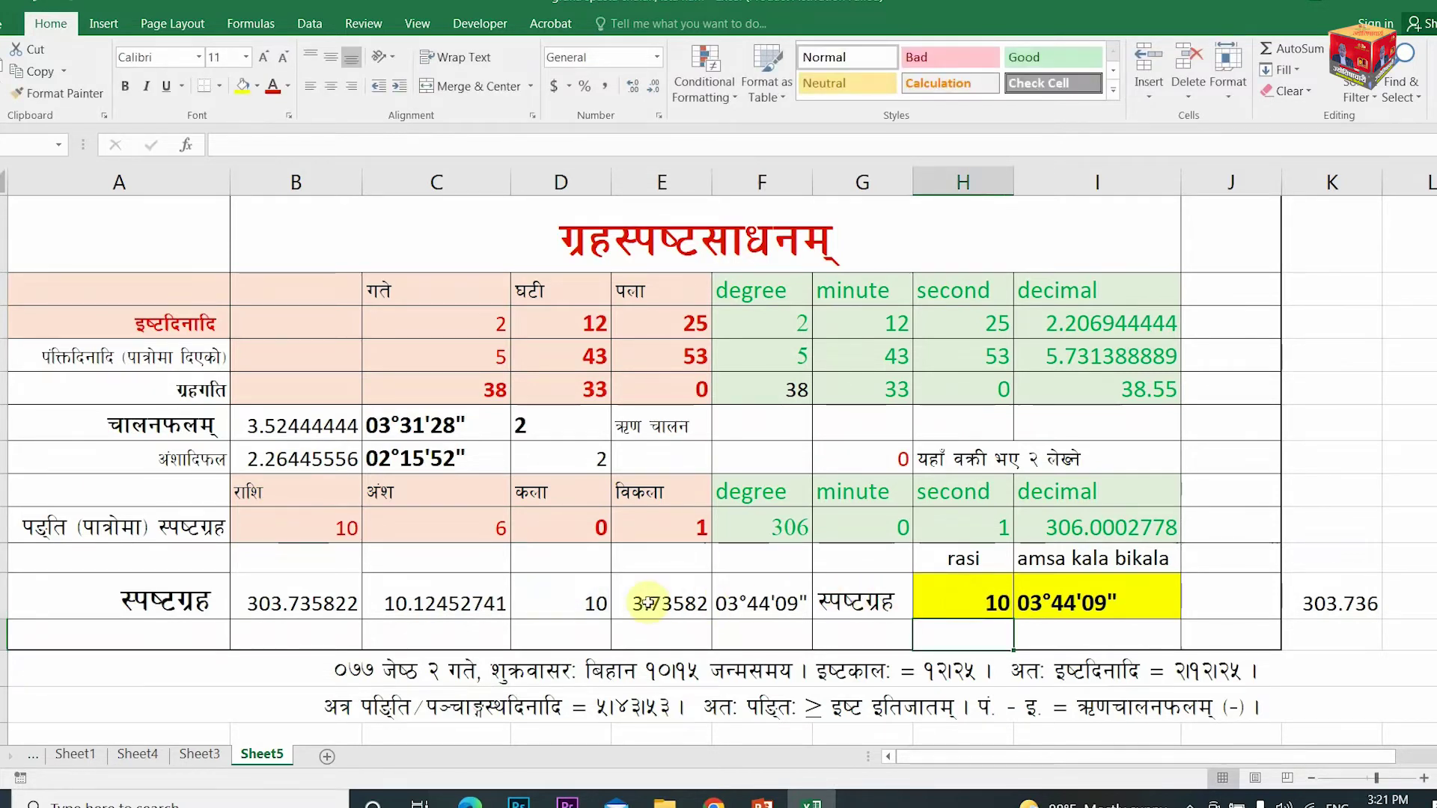
- Review E11's =B11-(D11*30) remainder of 3.73582 and F11's degree-minute-second TEXT formula
left_click(646, 602)
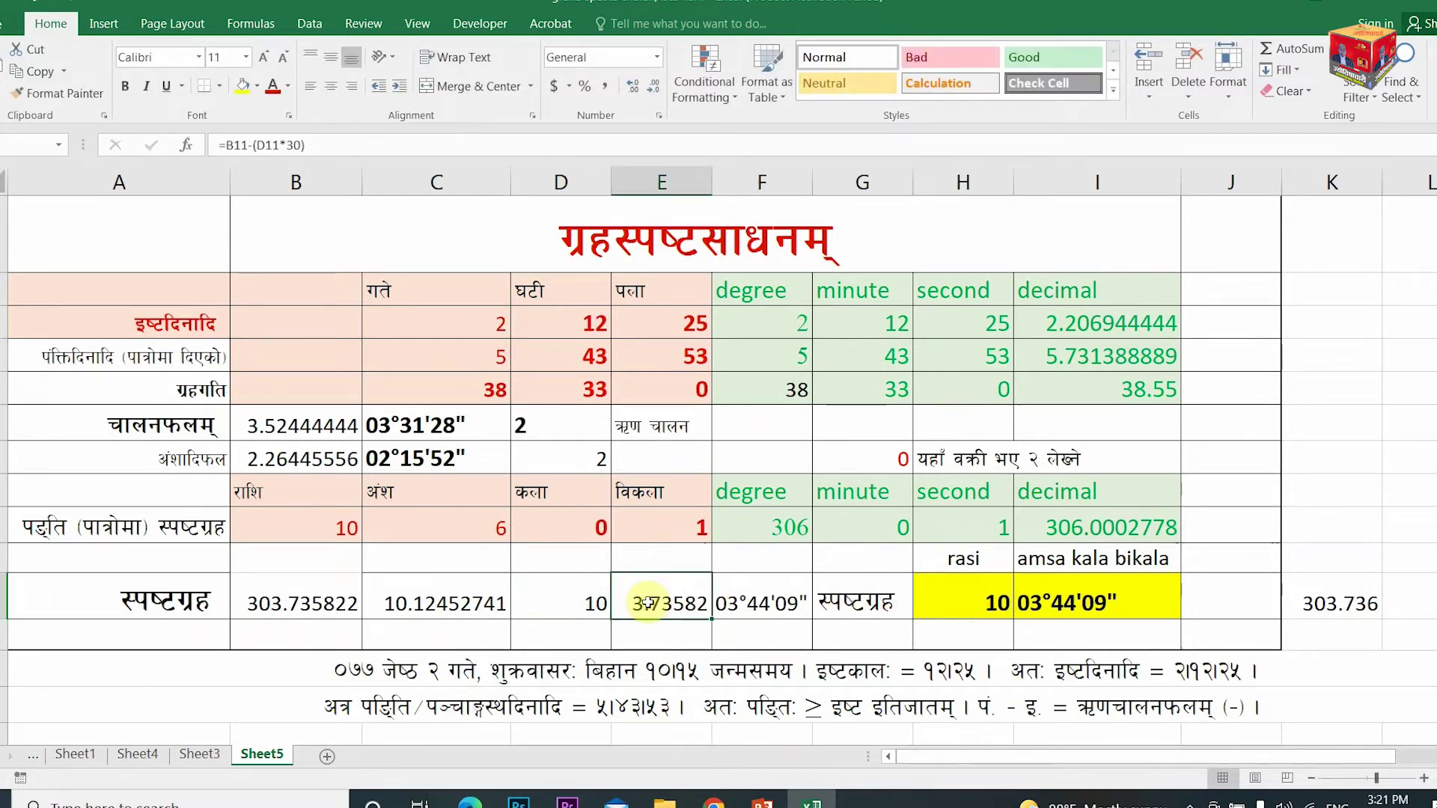
double_click(647, 602)
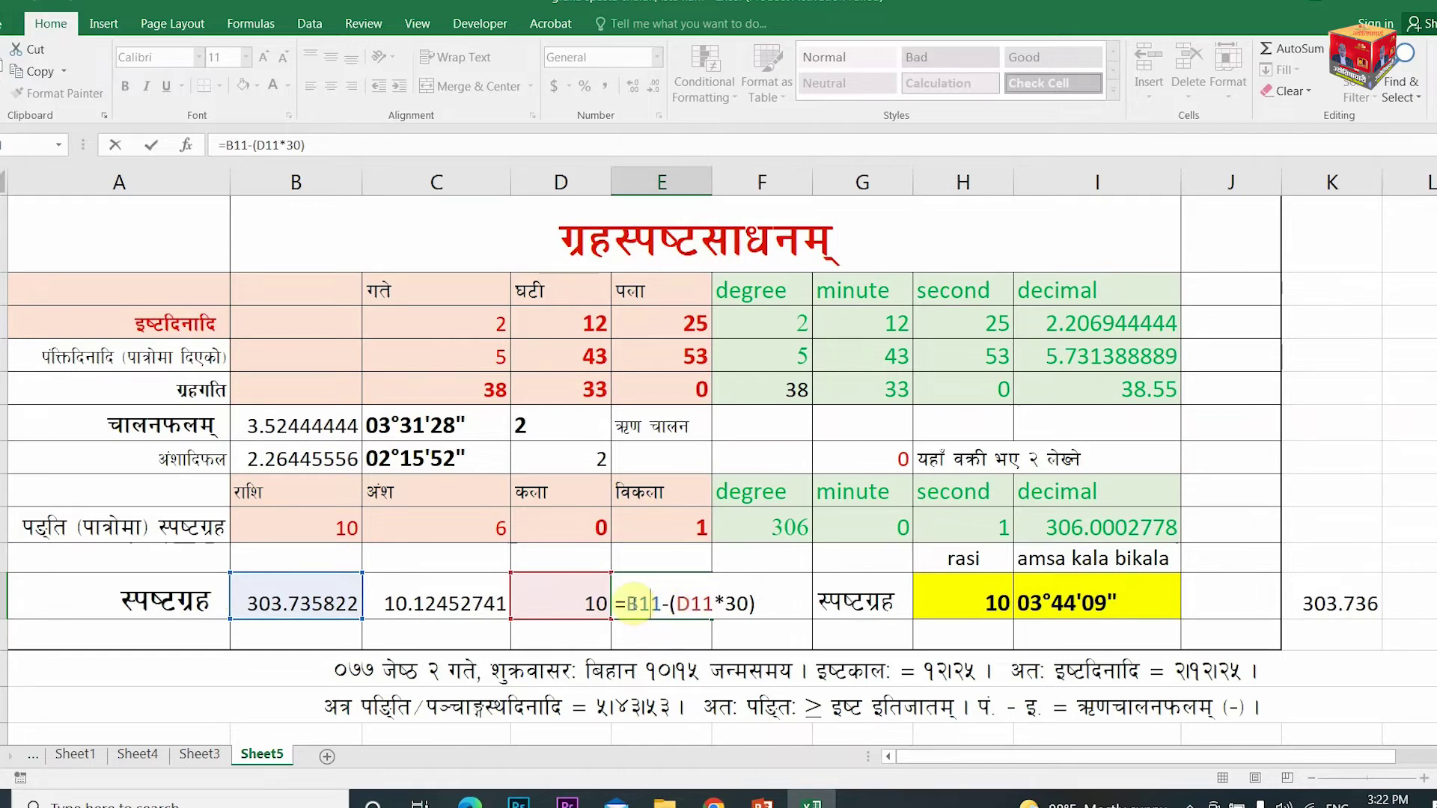
key("Return")
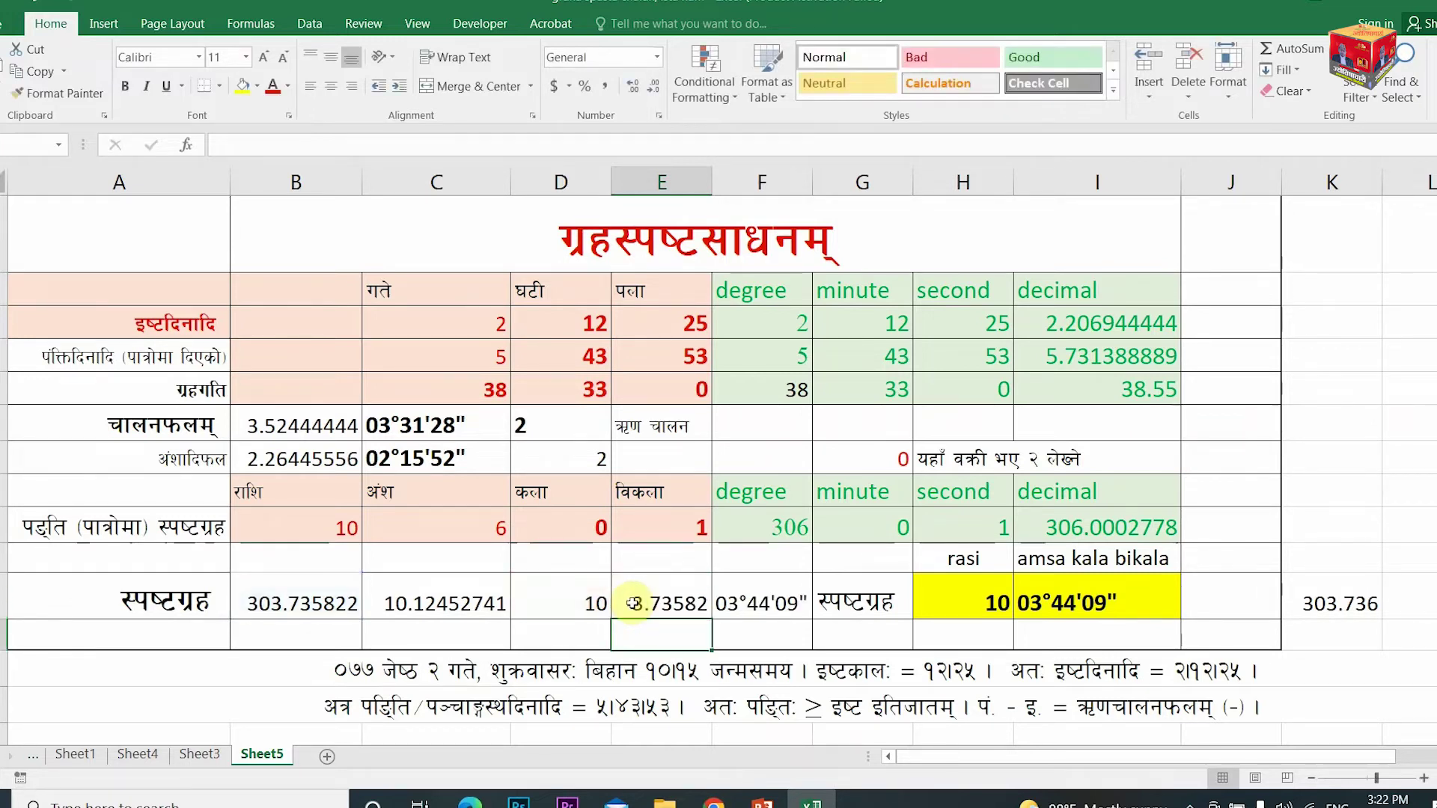
left_click(632, 603)
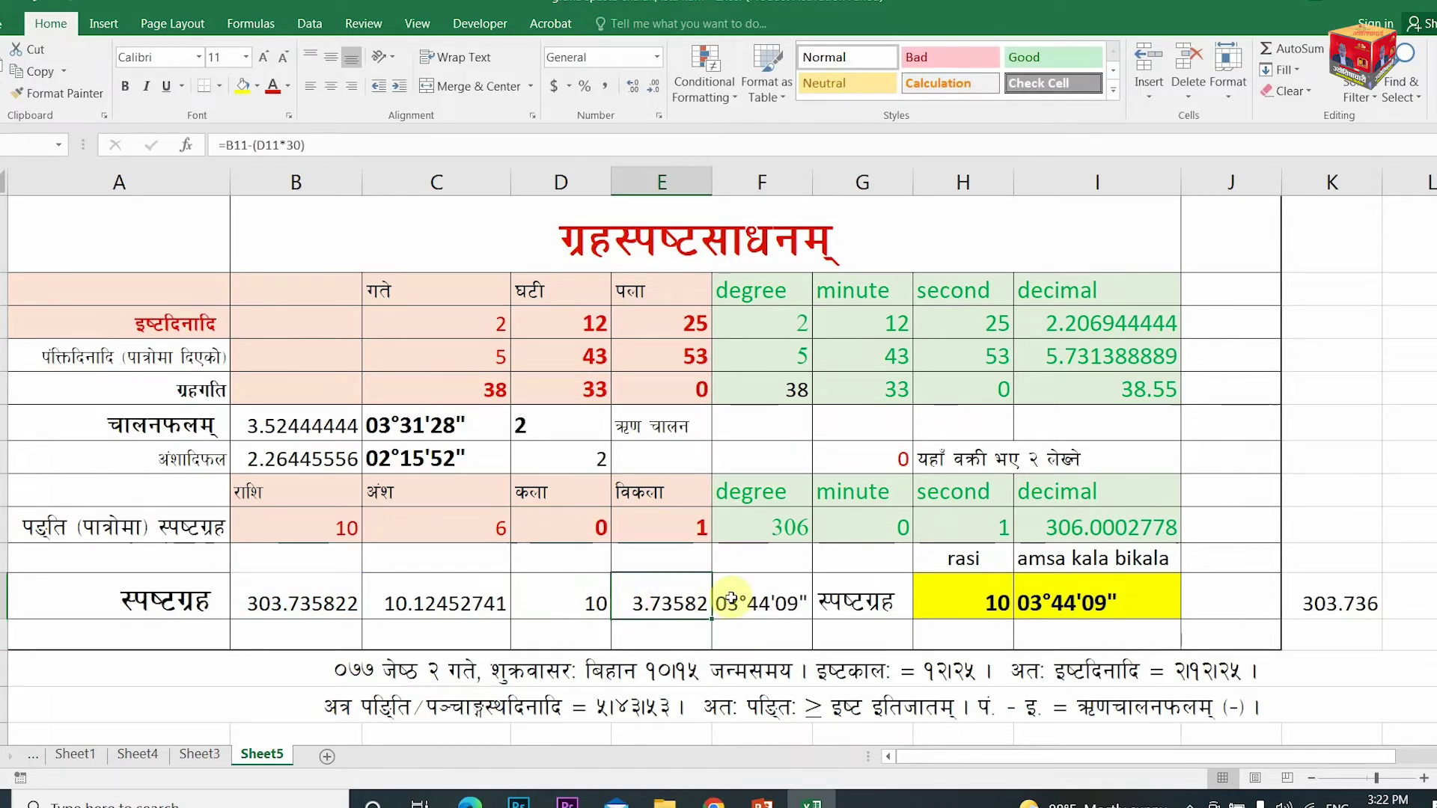
left_click(759, 599)
double_click(759, 599)
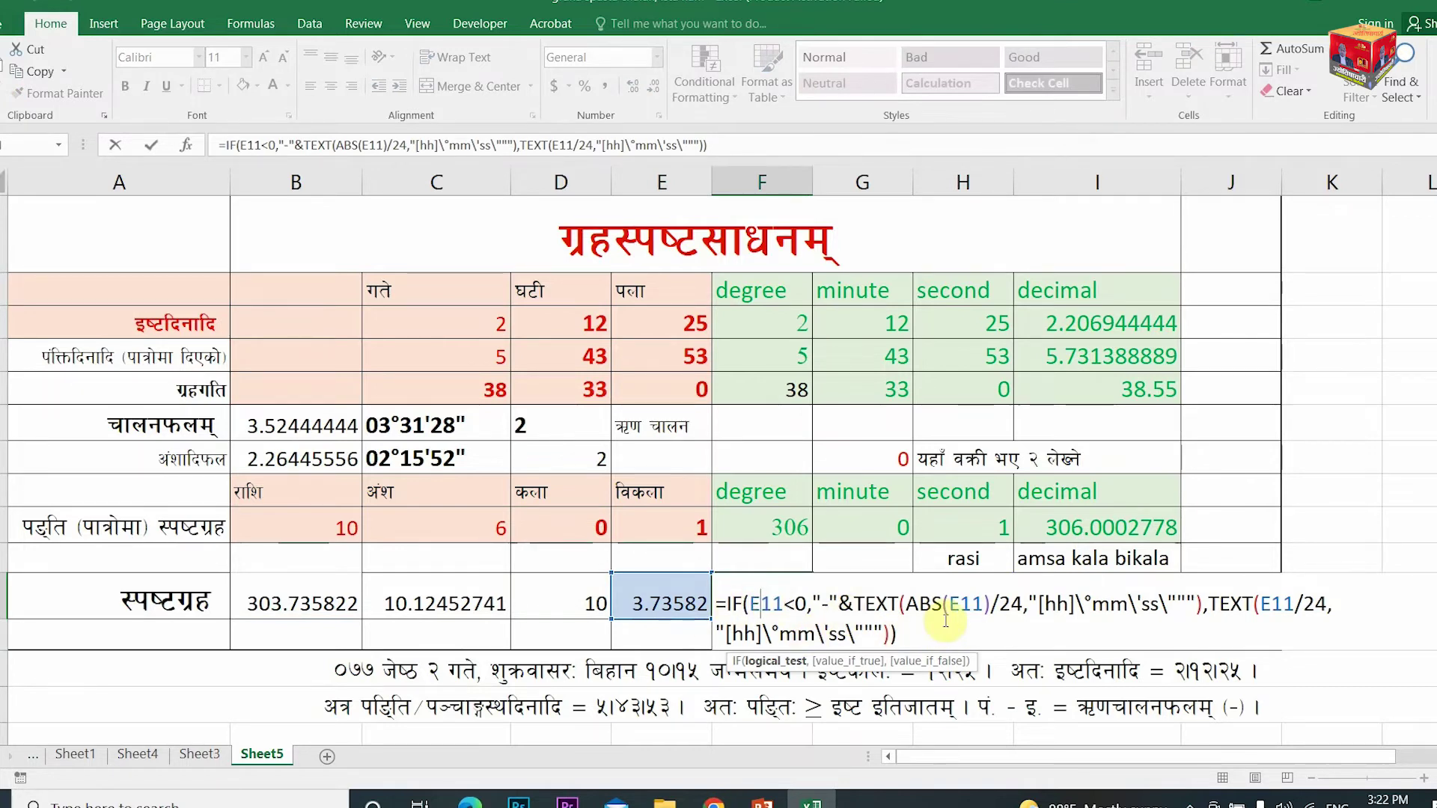
key("Return")
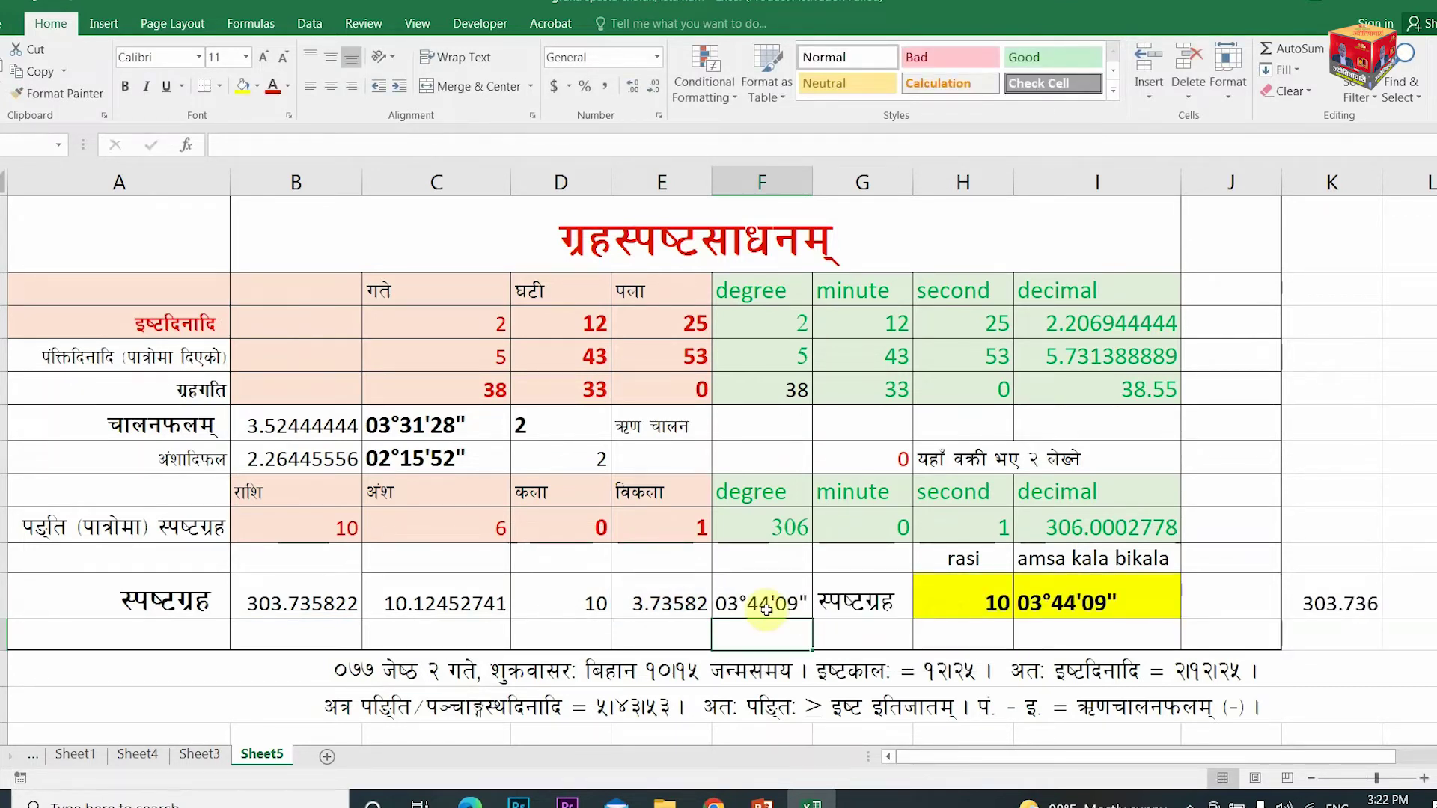
key("Up")
double_click(1090, 598)
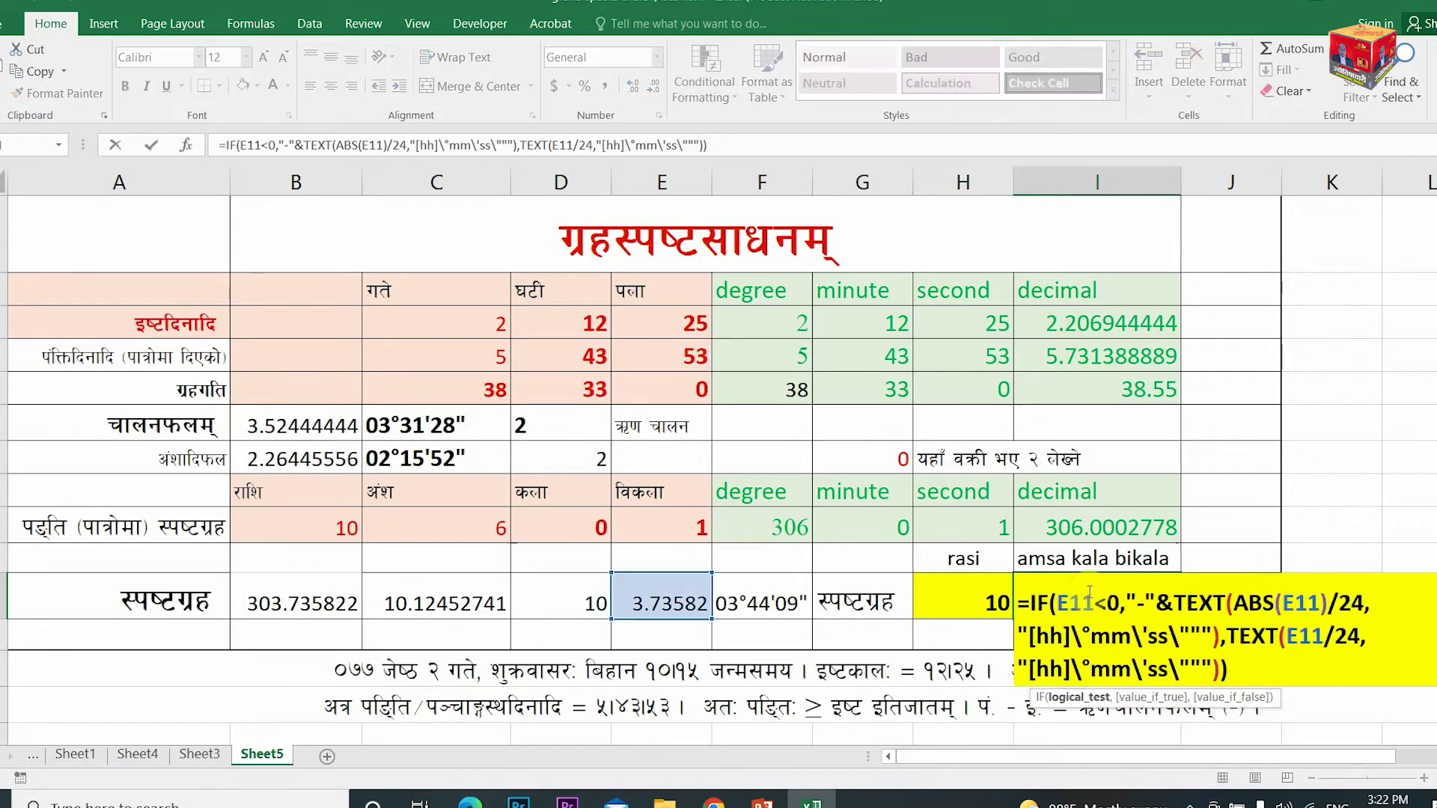
key("Return")
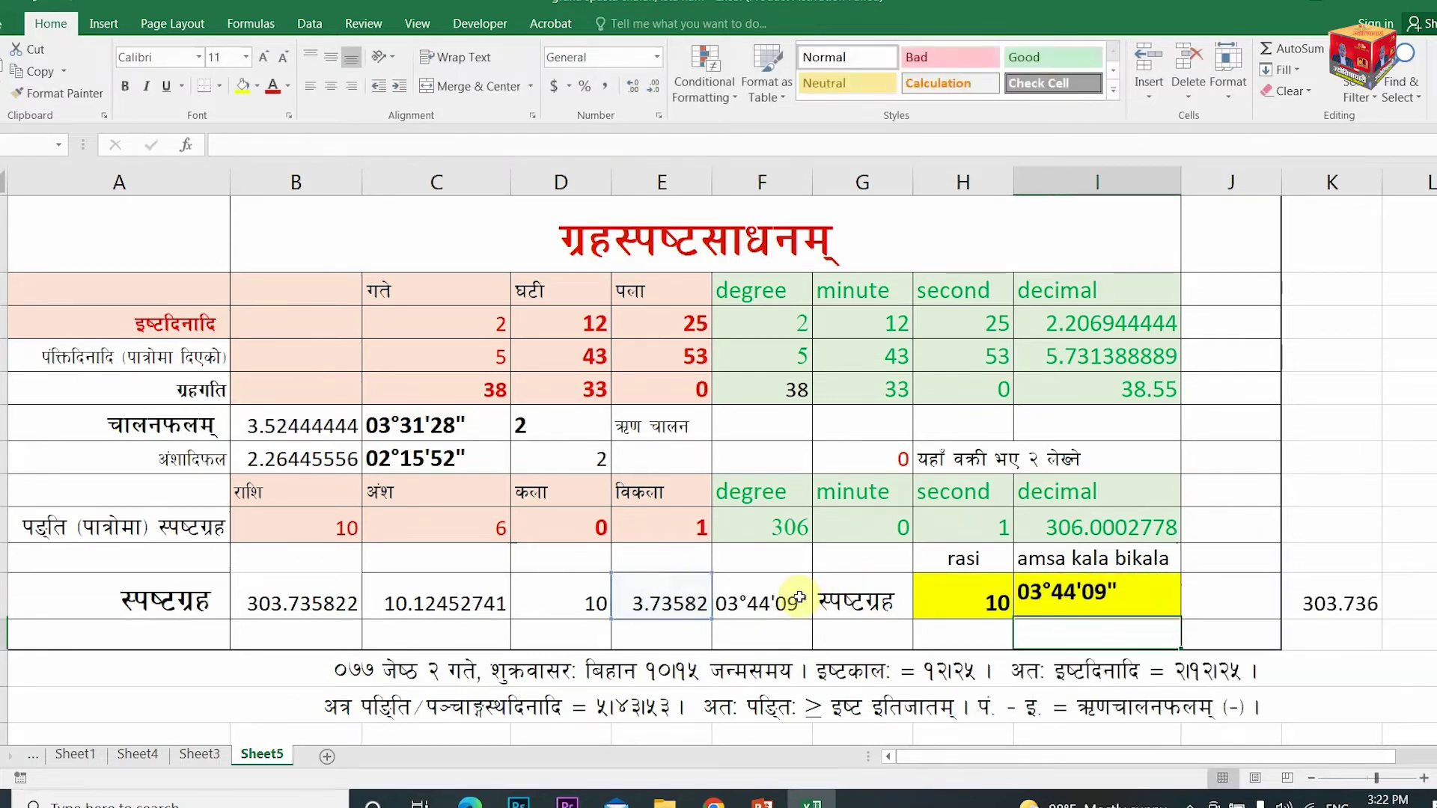
left_click(1070, 604)
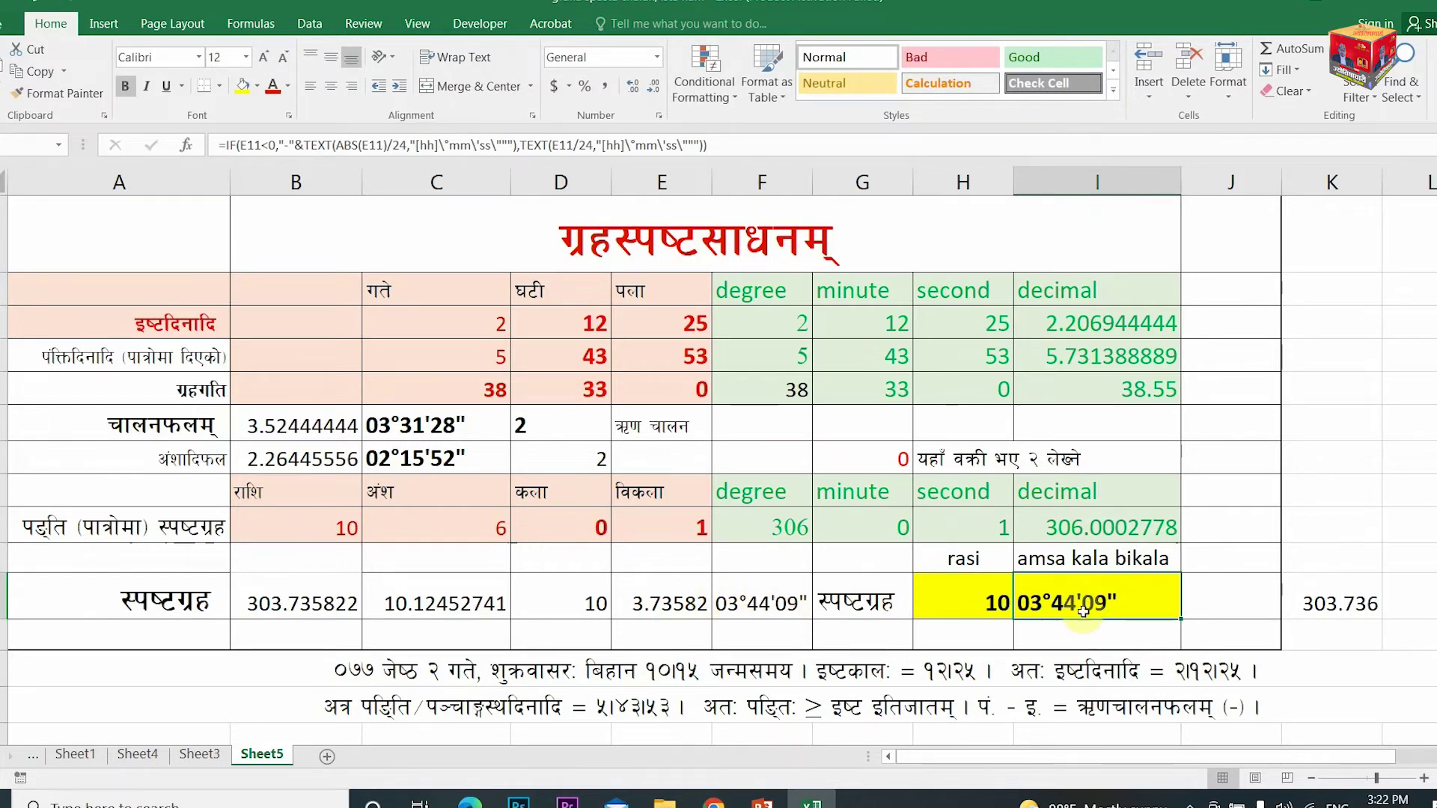
left_click(591, 606)
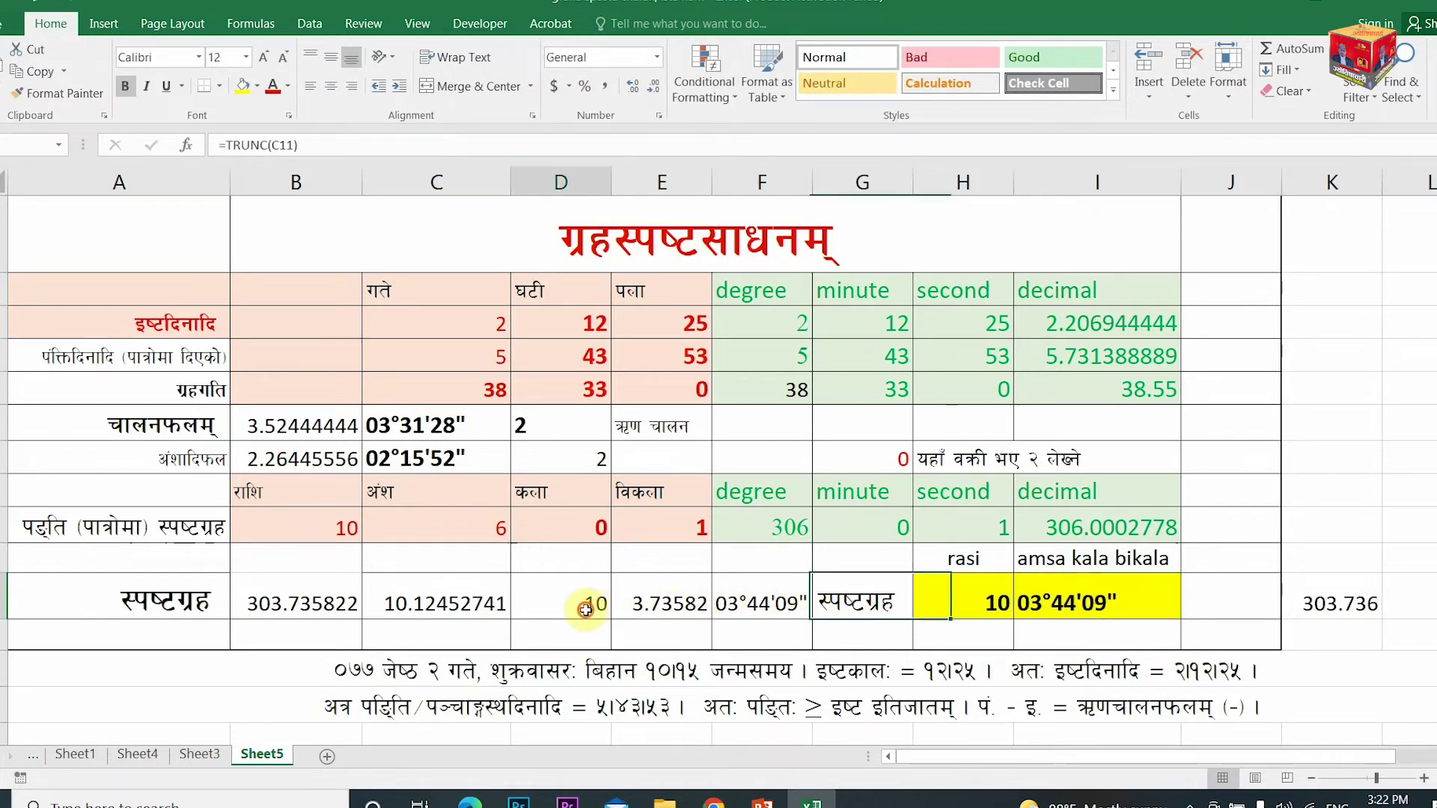
left_click(952, 599)
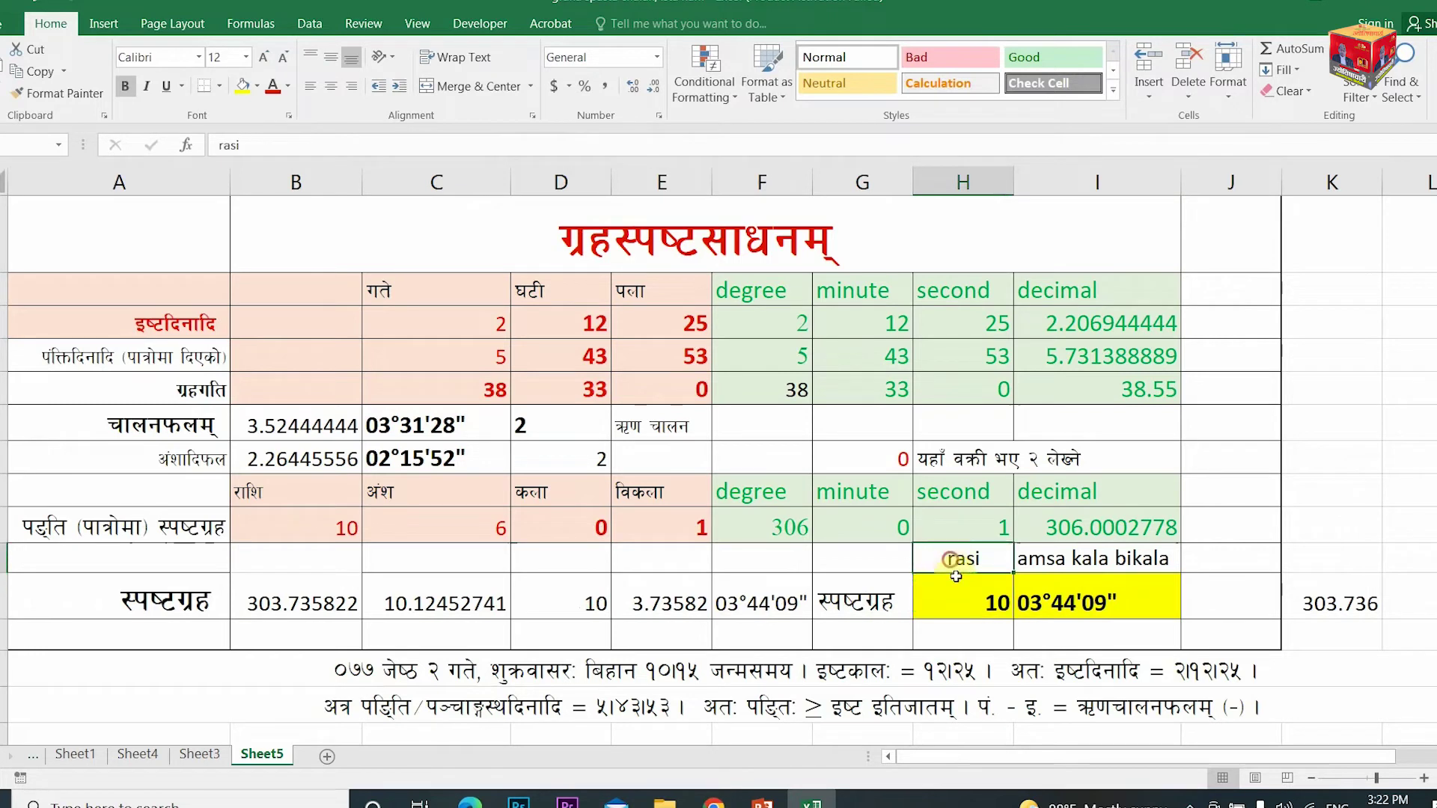
left_click_drag(967, 554, 1109, 592)
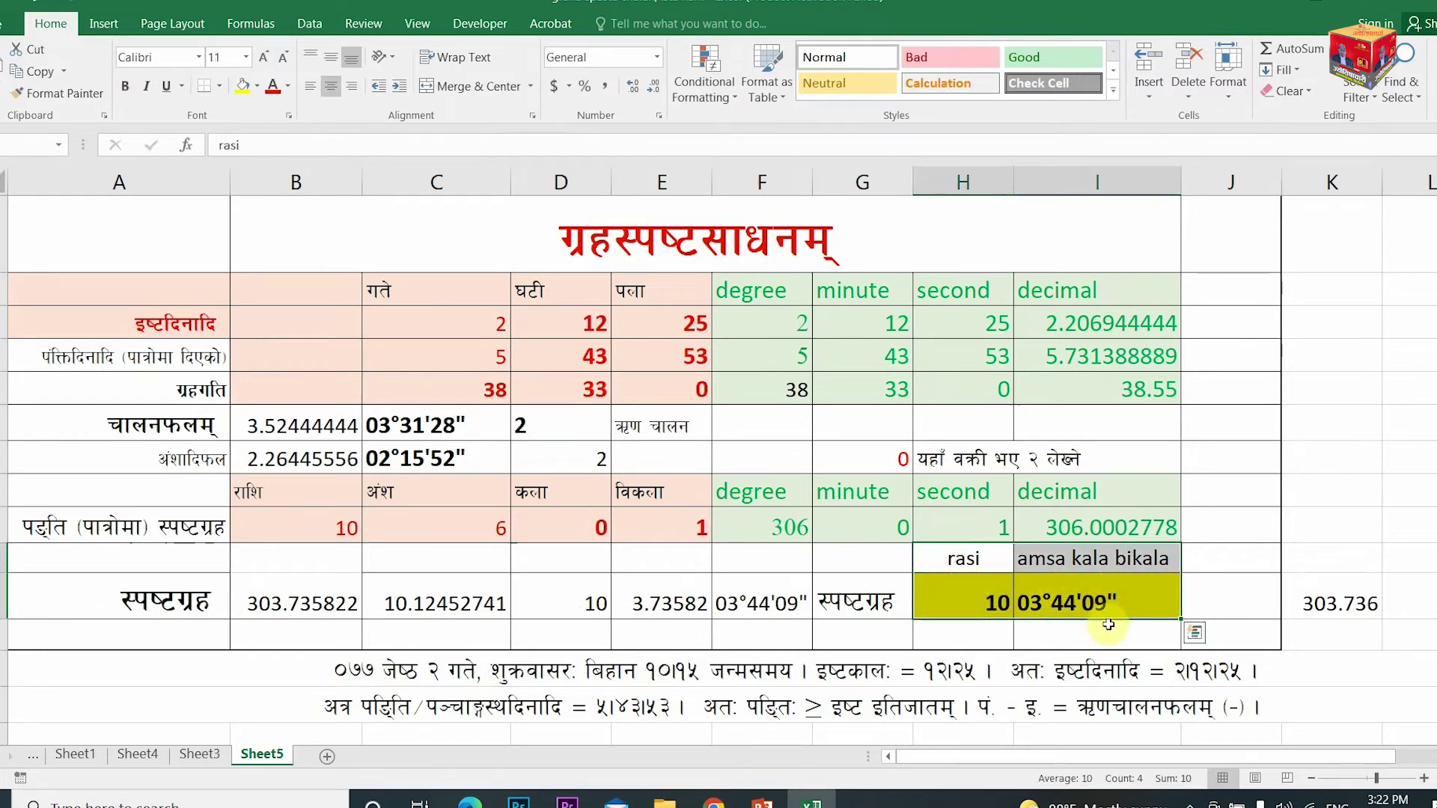
left_click(1191, 590)
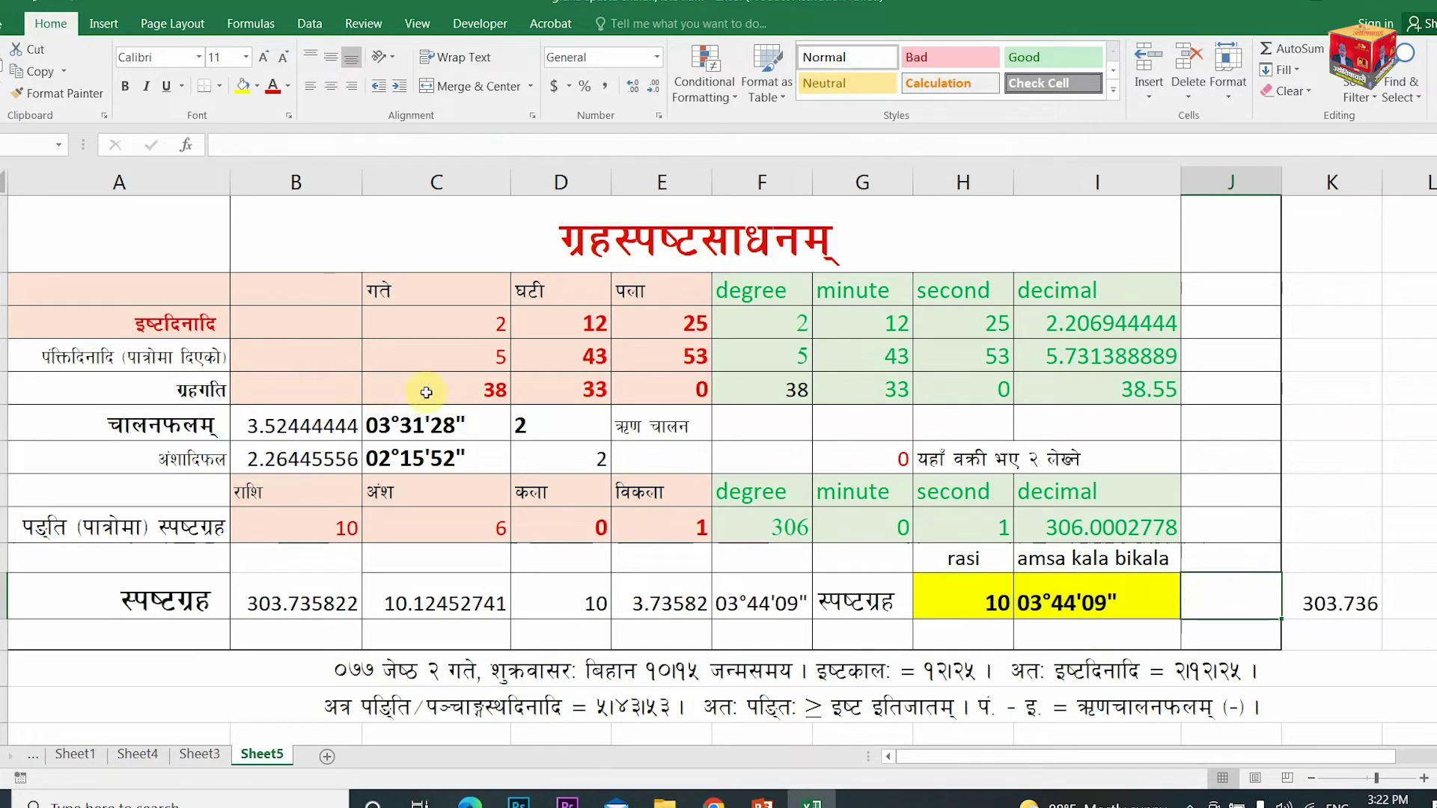
left_click(459, 388)
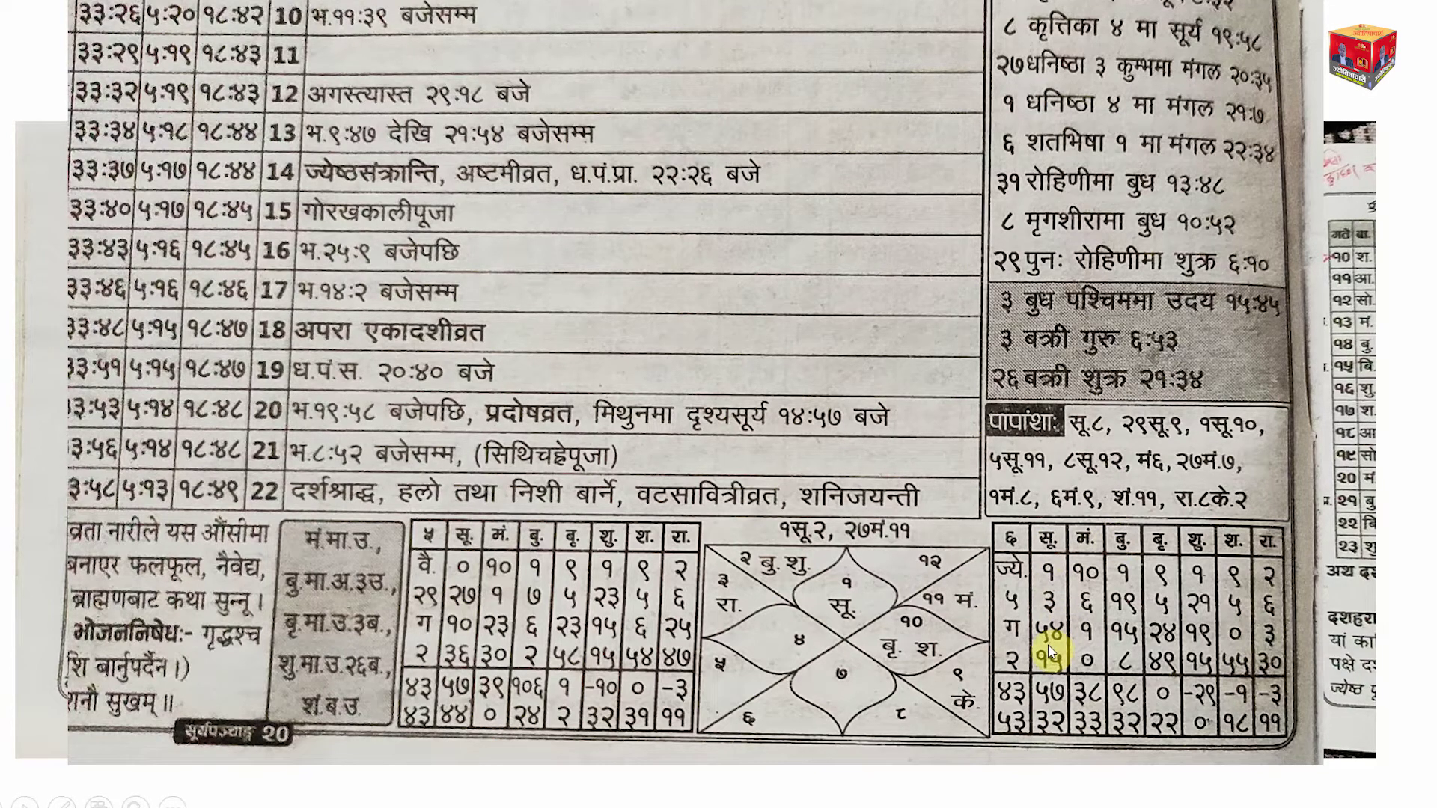
- Exit the full-screen panchang page view to get back to the spreadsheet
key("Escape")
- Change the ग्रहगति daily motion to 57 degrees 32 minutes
key("alt+Tab")
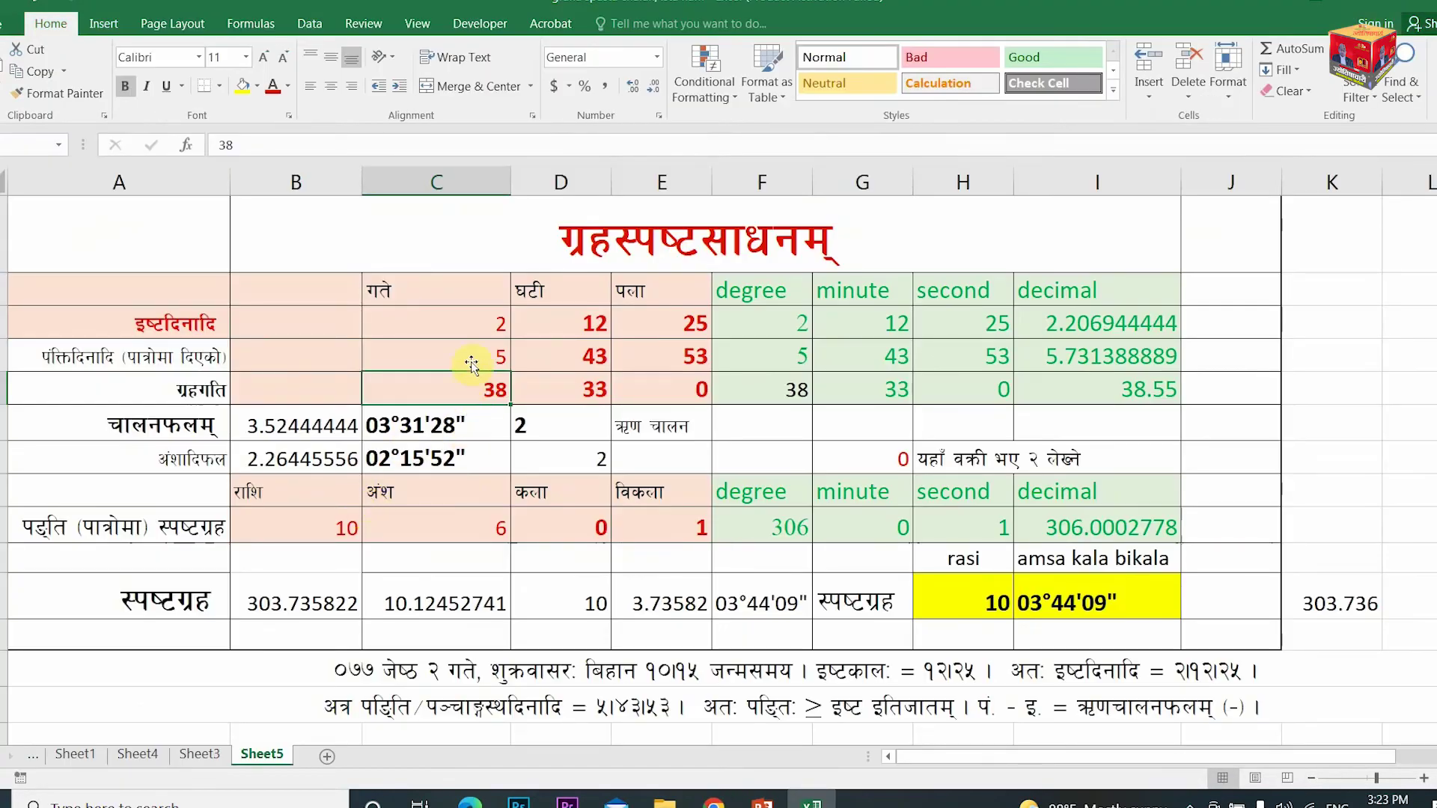
type("57")
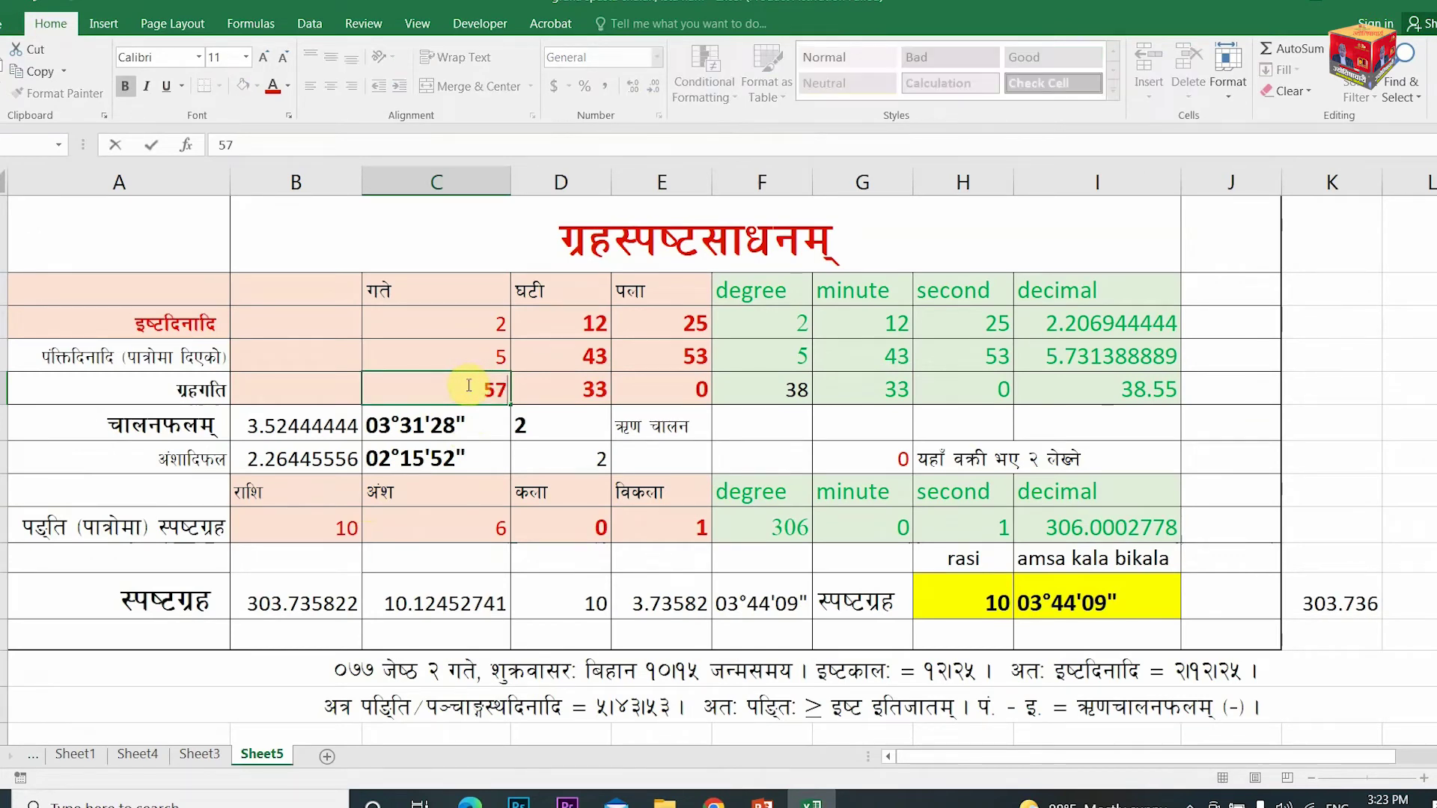
left_click(580, 390)
type("3")
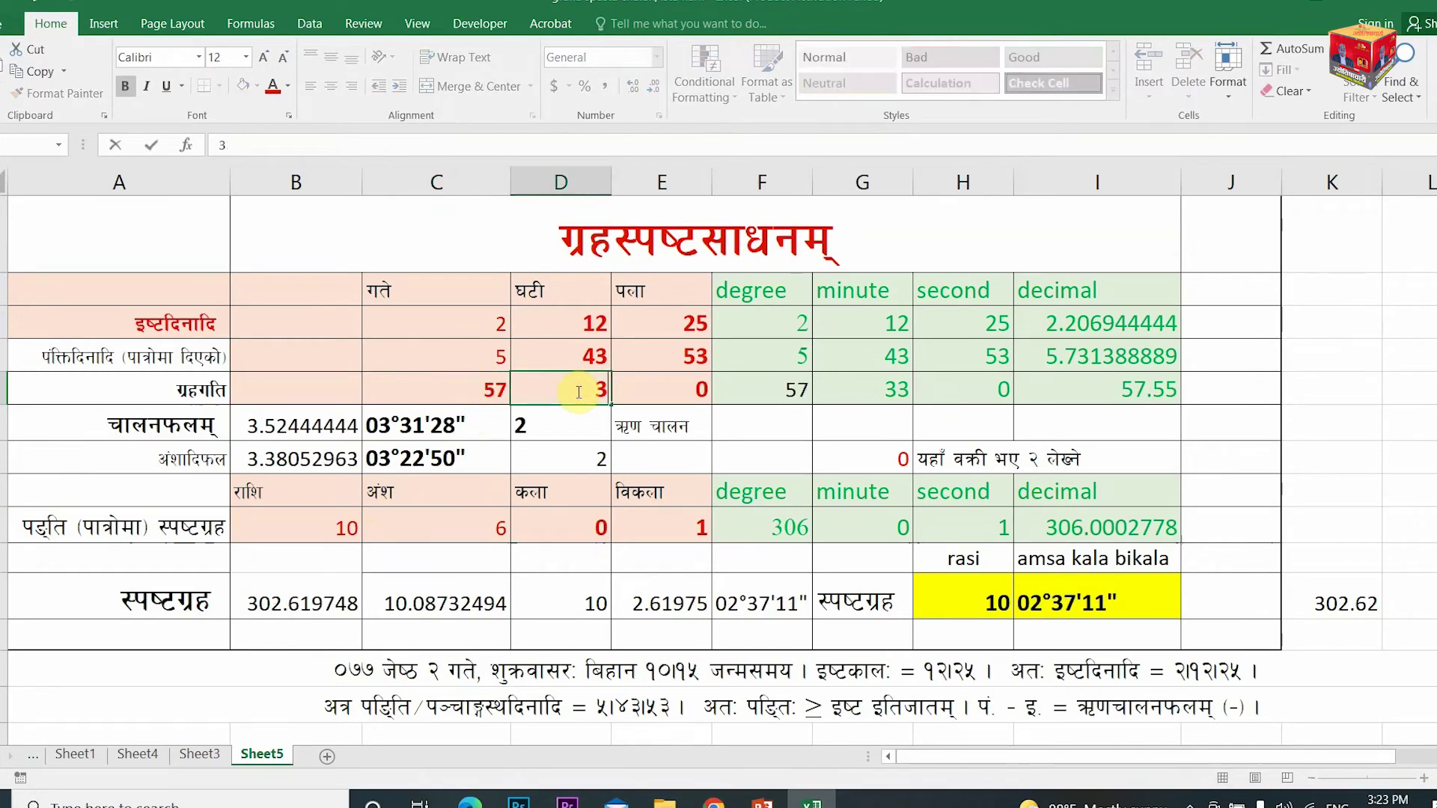
type("2")
left_click(659, 455)
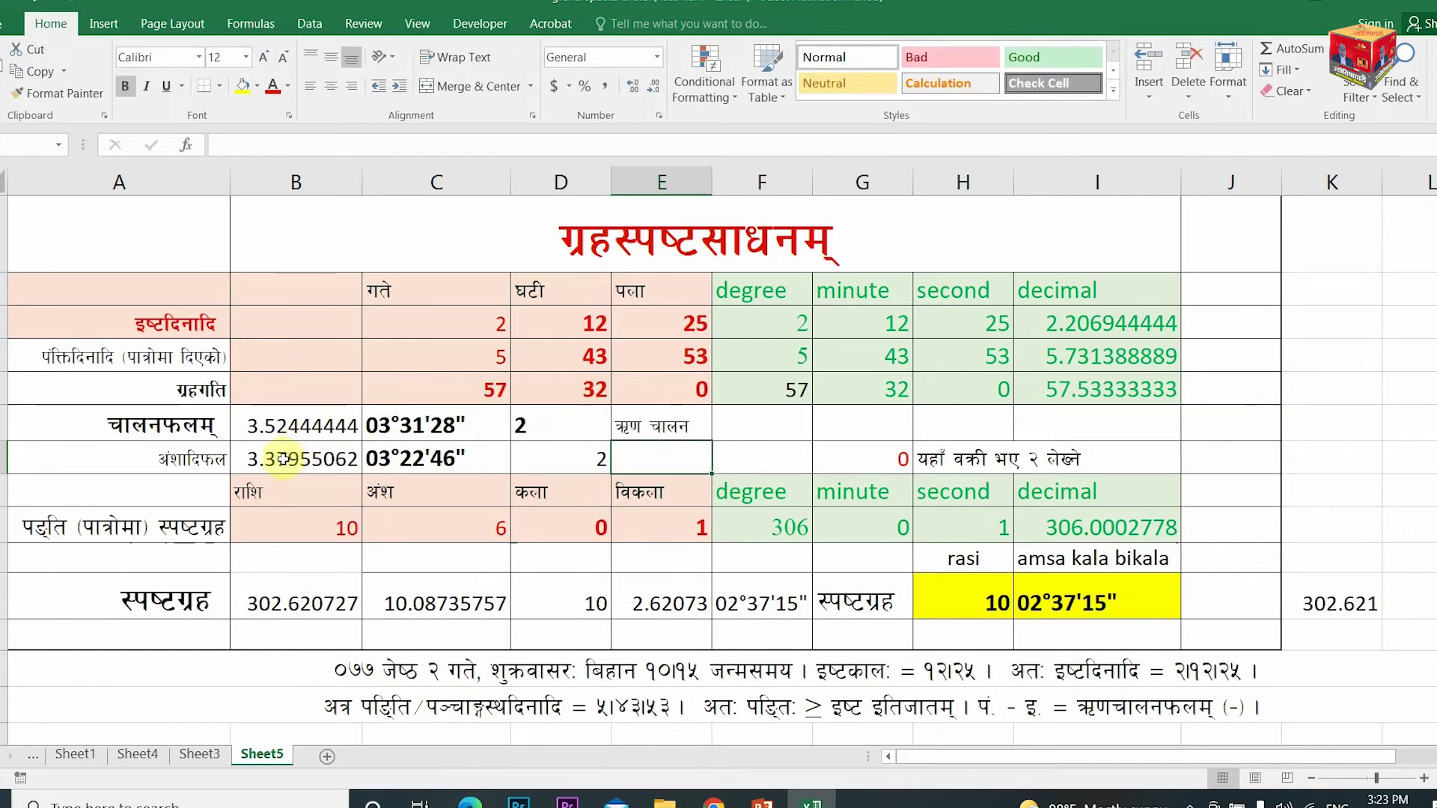
- Select the पद्धति rasi cell and view the panchang page full screen to read its value
left_click(307, 535)
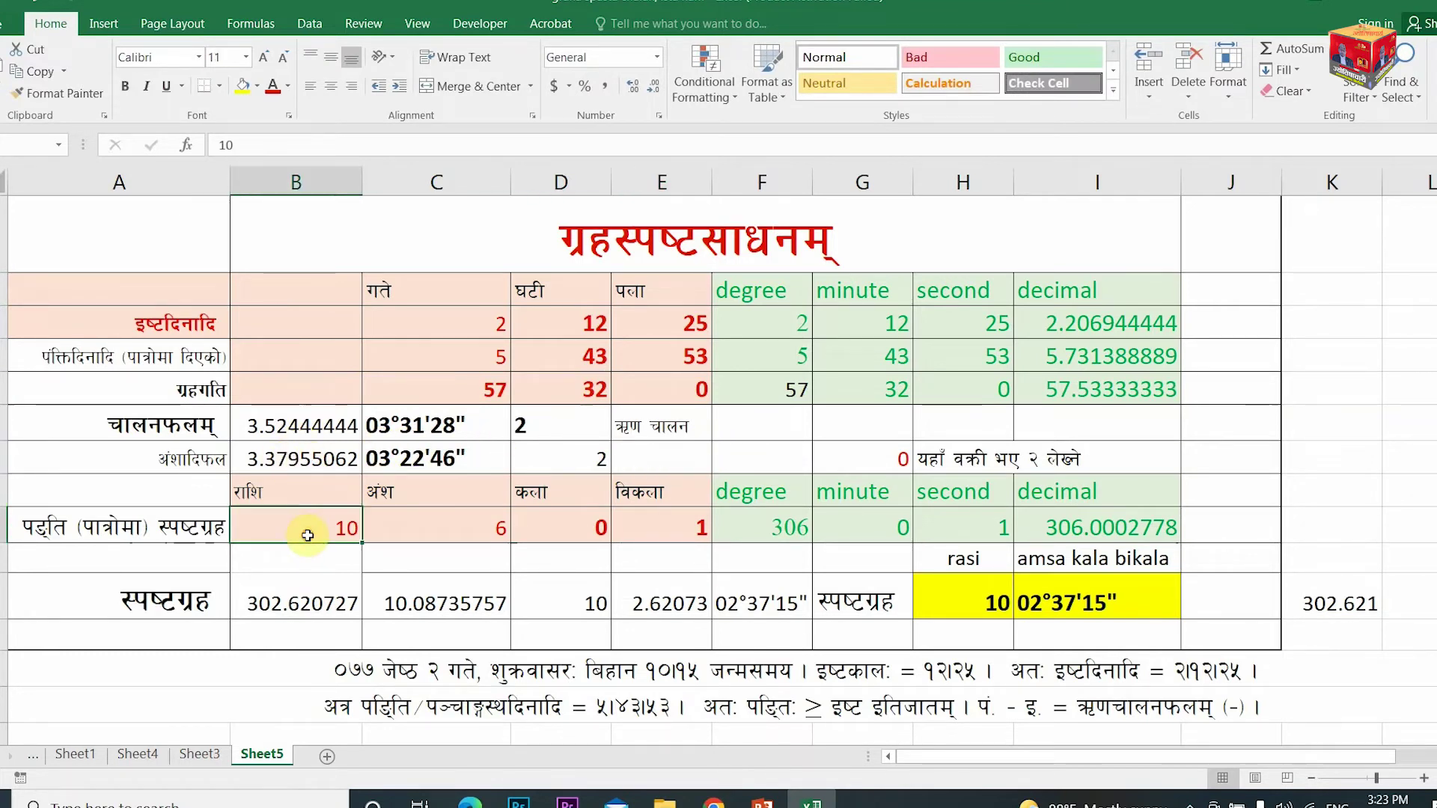
left_click(762, 802)
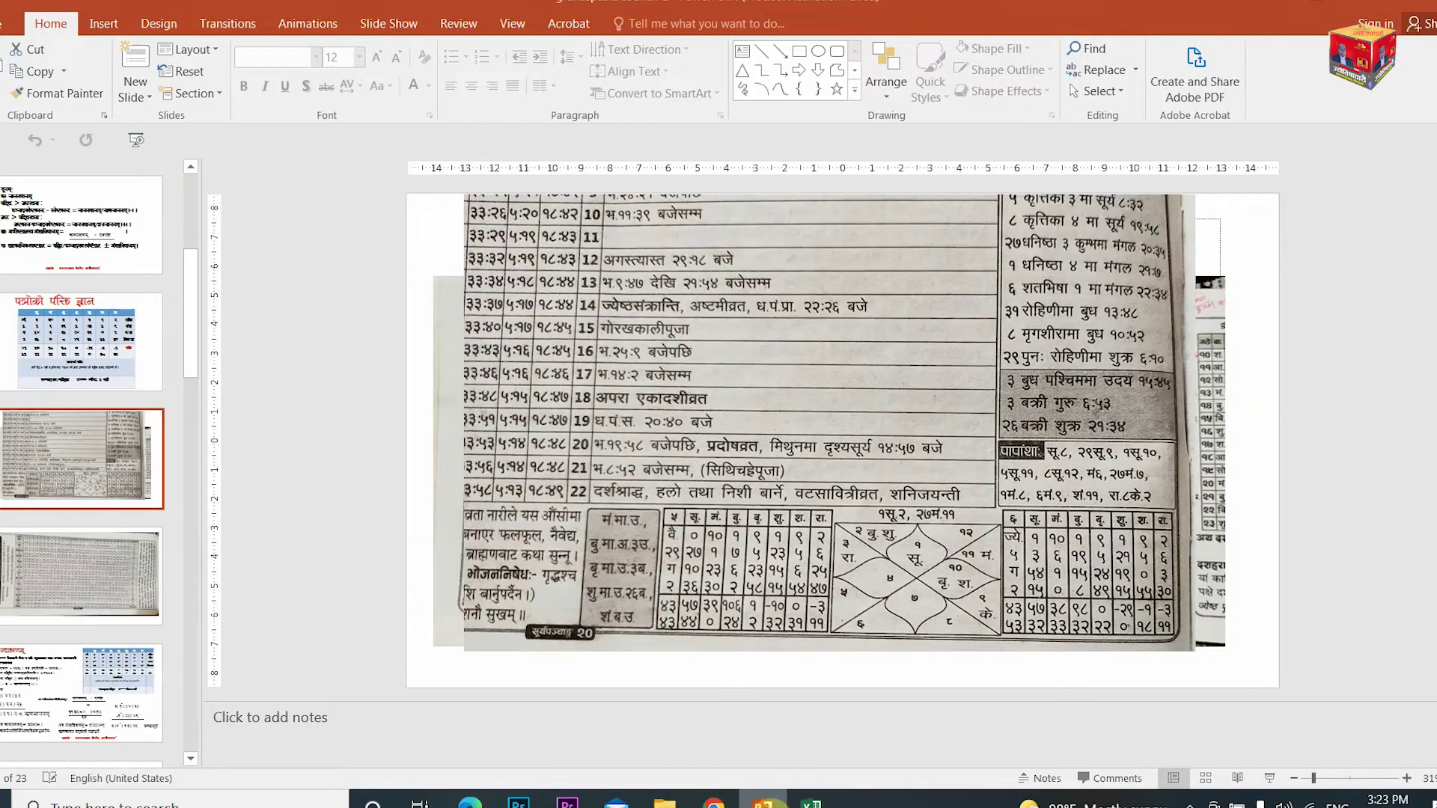
key("shift+F5")
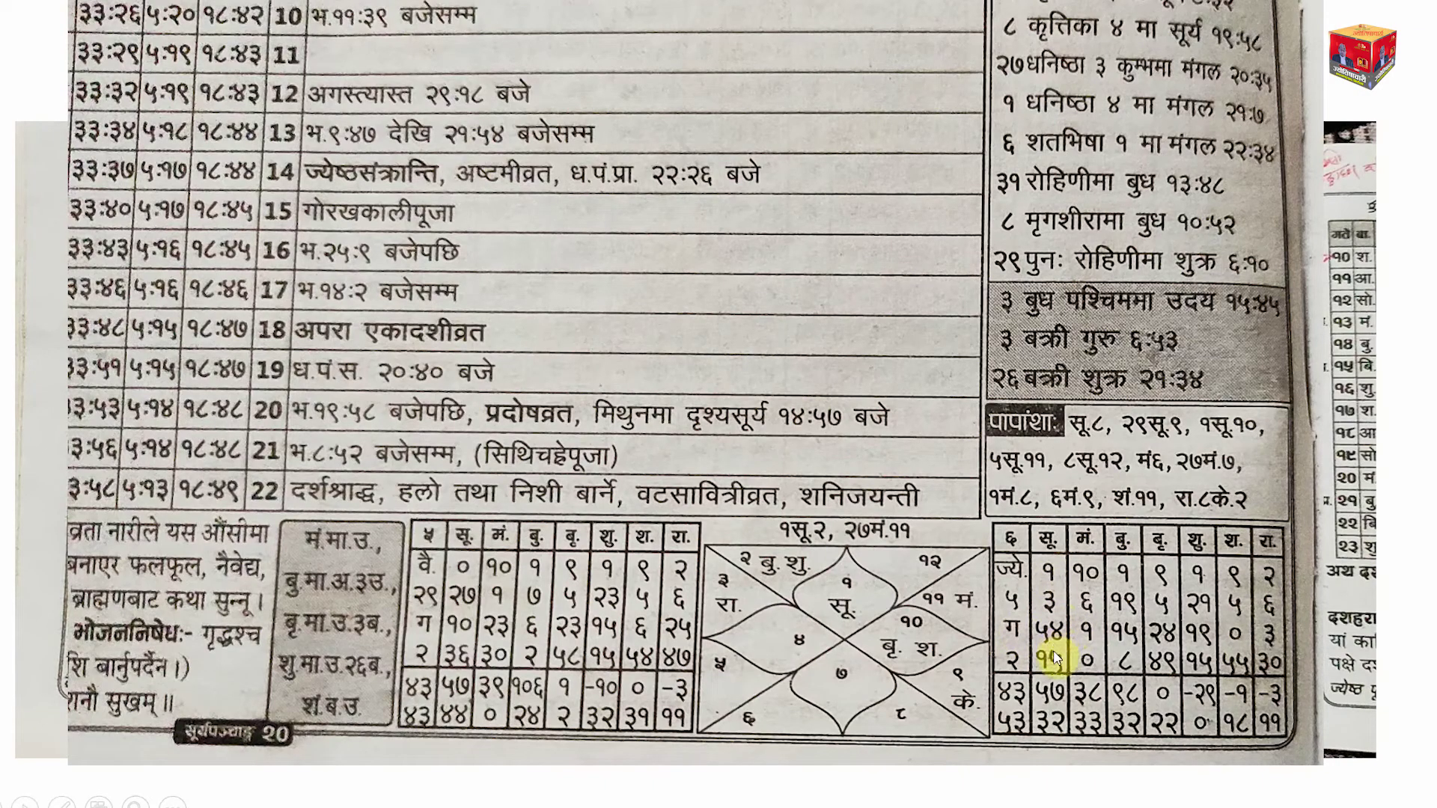
key("alt+Tab")
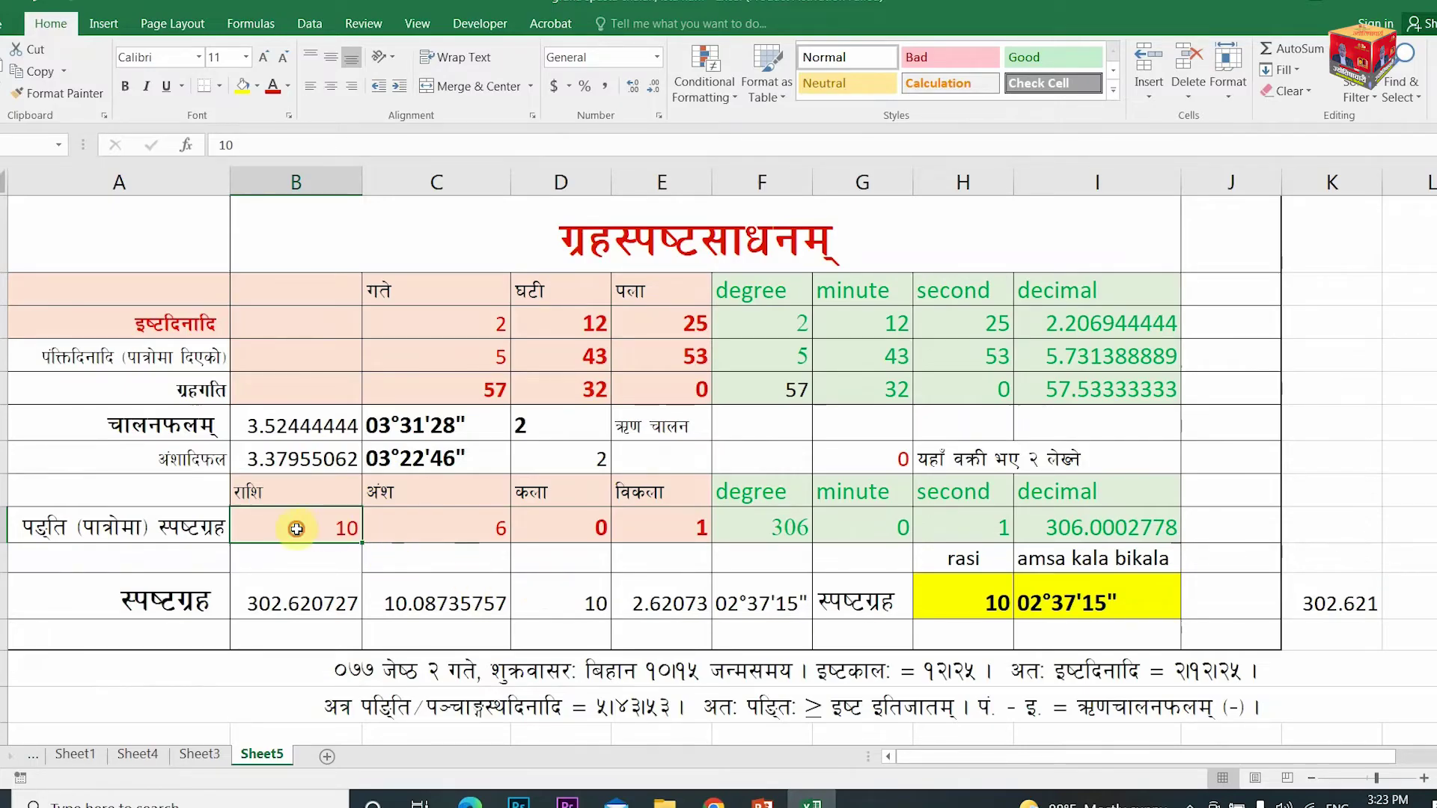
- Enter 1 rasi, 3 degrees, 54 minutes, 15 seconds into B7:E7 of the पद्धति row
type("1")
left_click(383, 521)
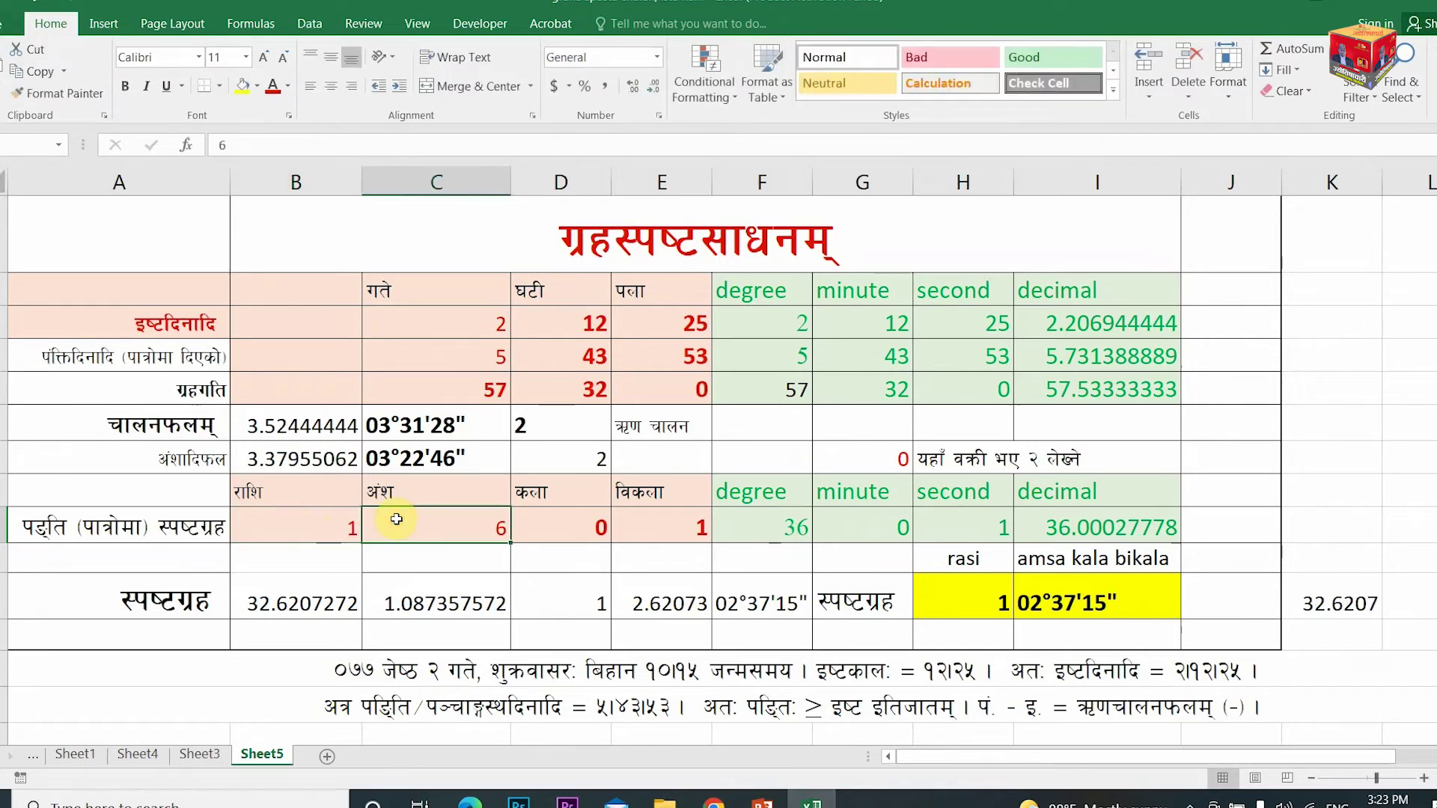
type("3")
left_click(541, 524)
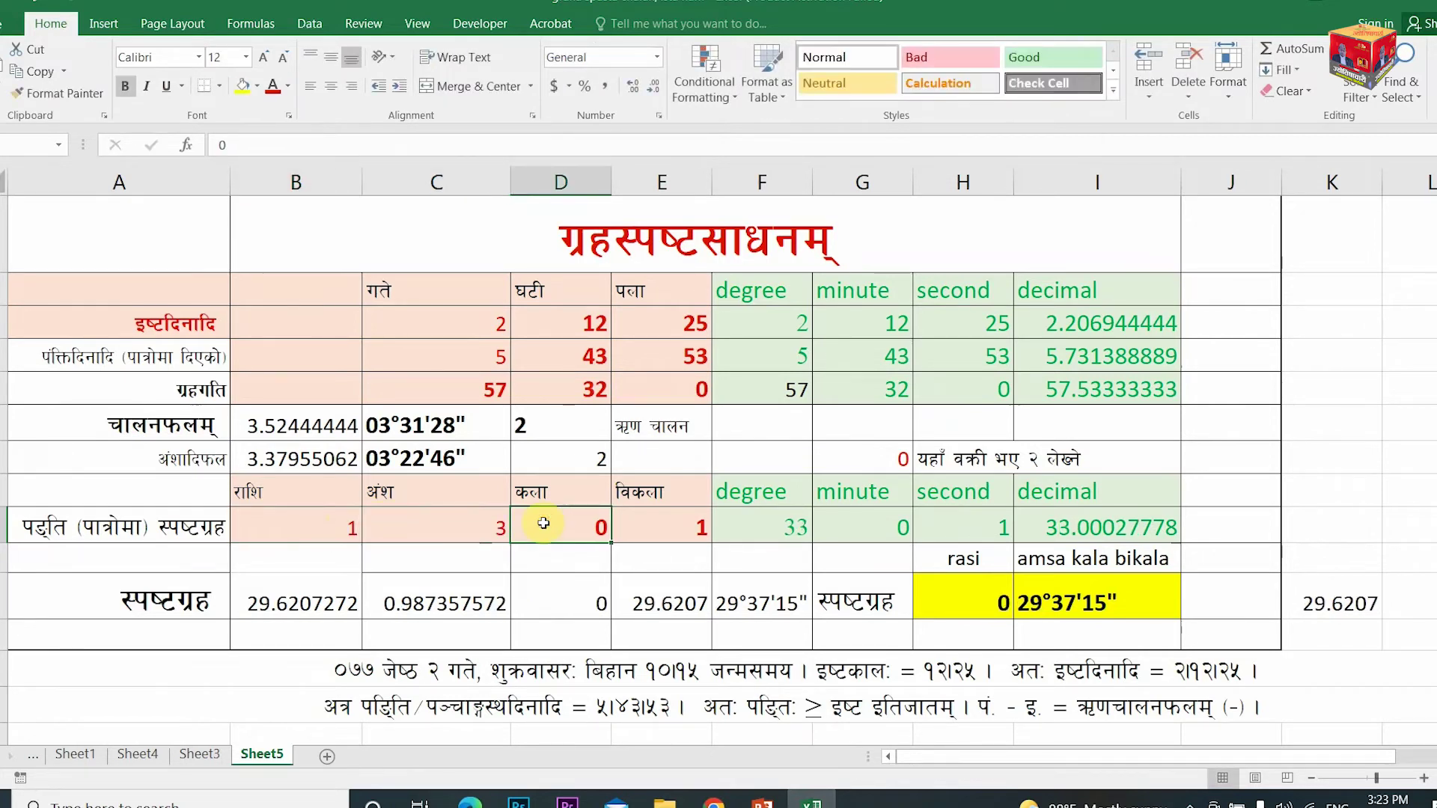
type("54")
left_click(695, 528)
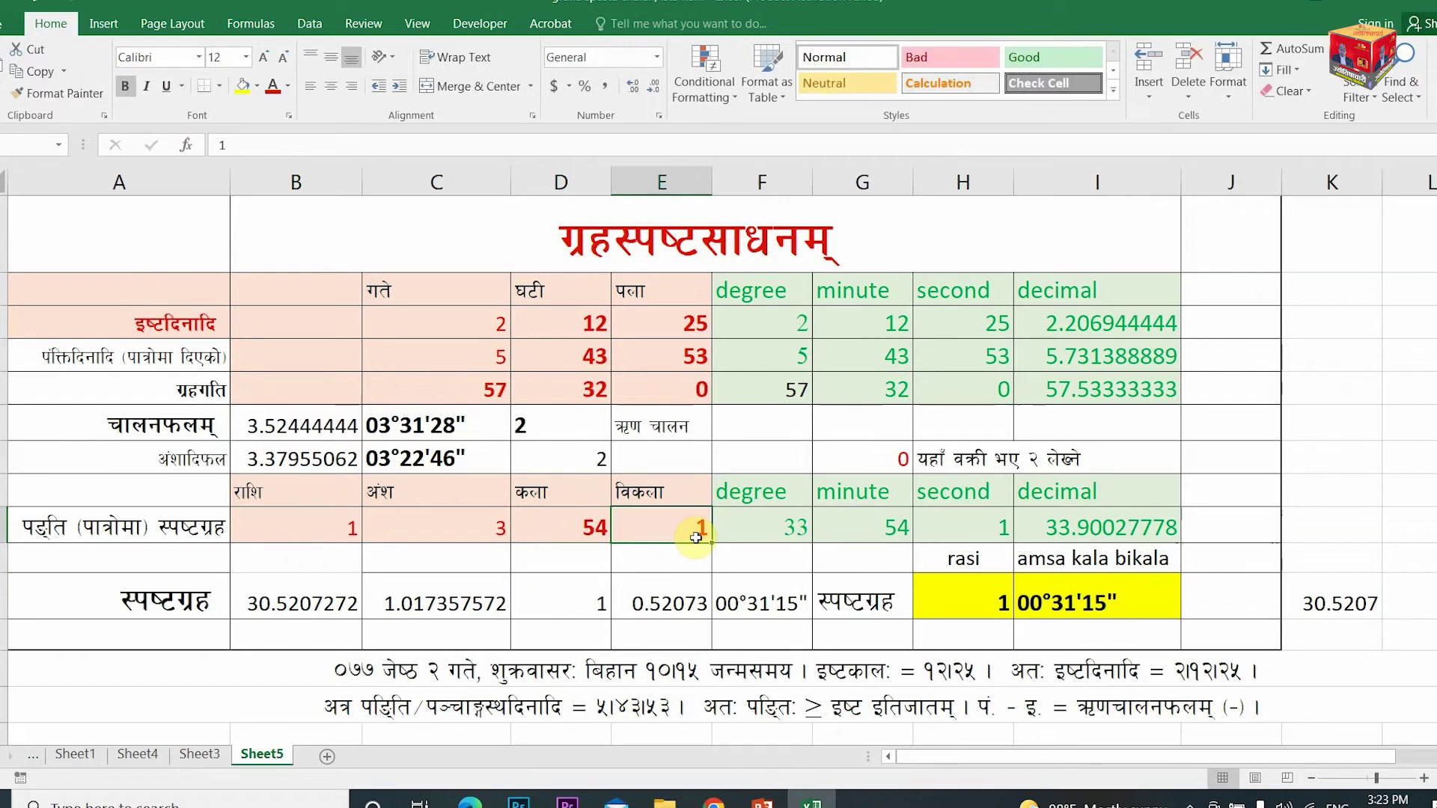
type("15")
left_click(730, 560)
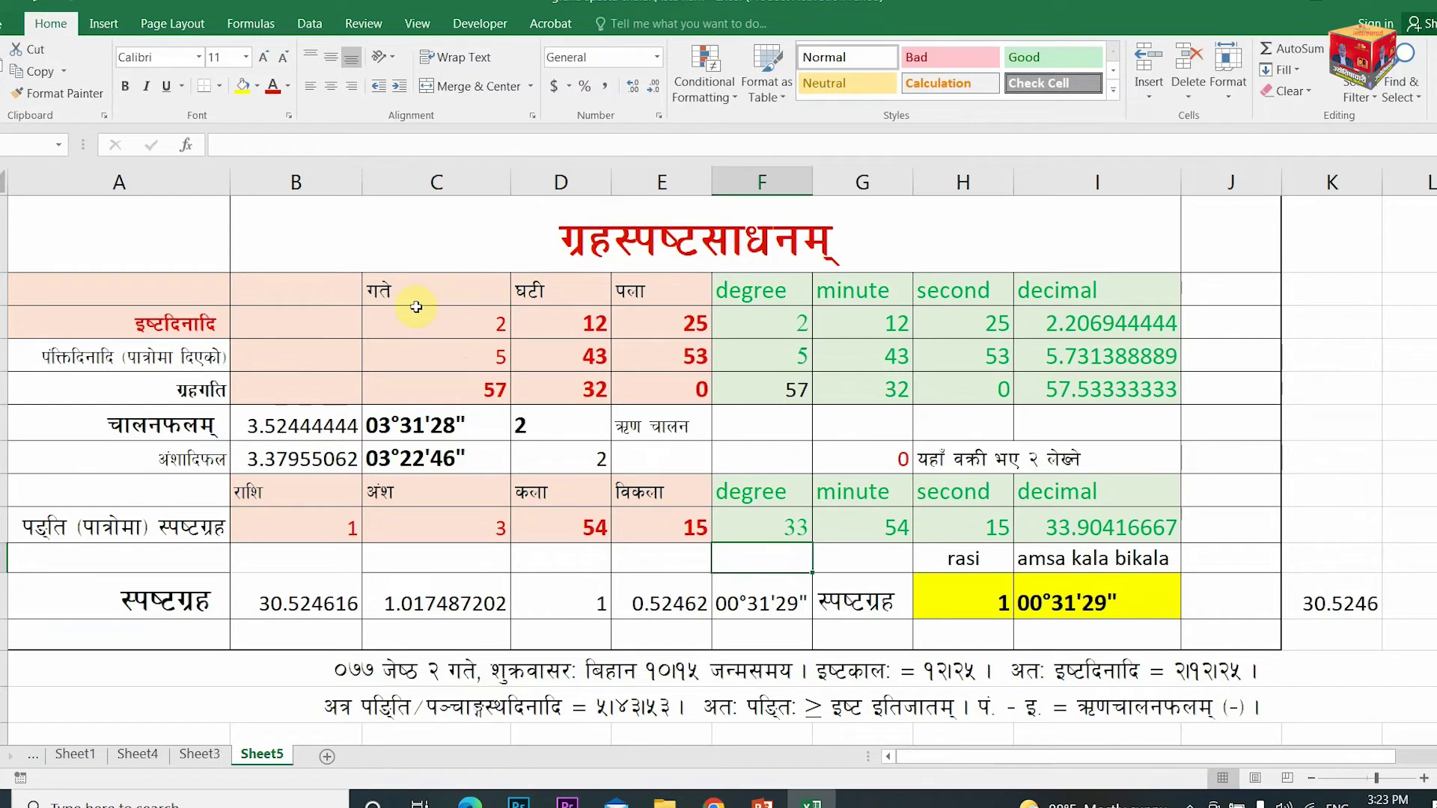
left_click(413, 330)
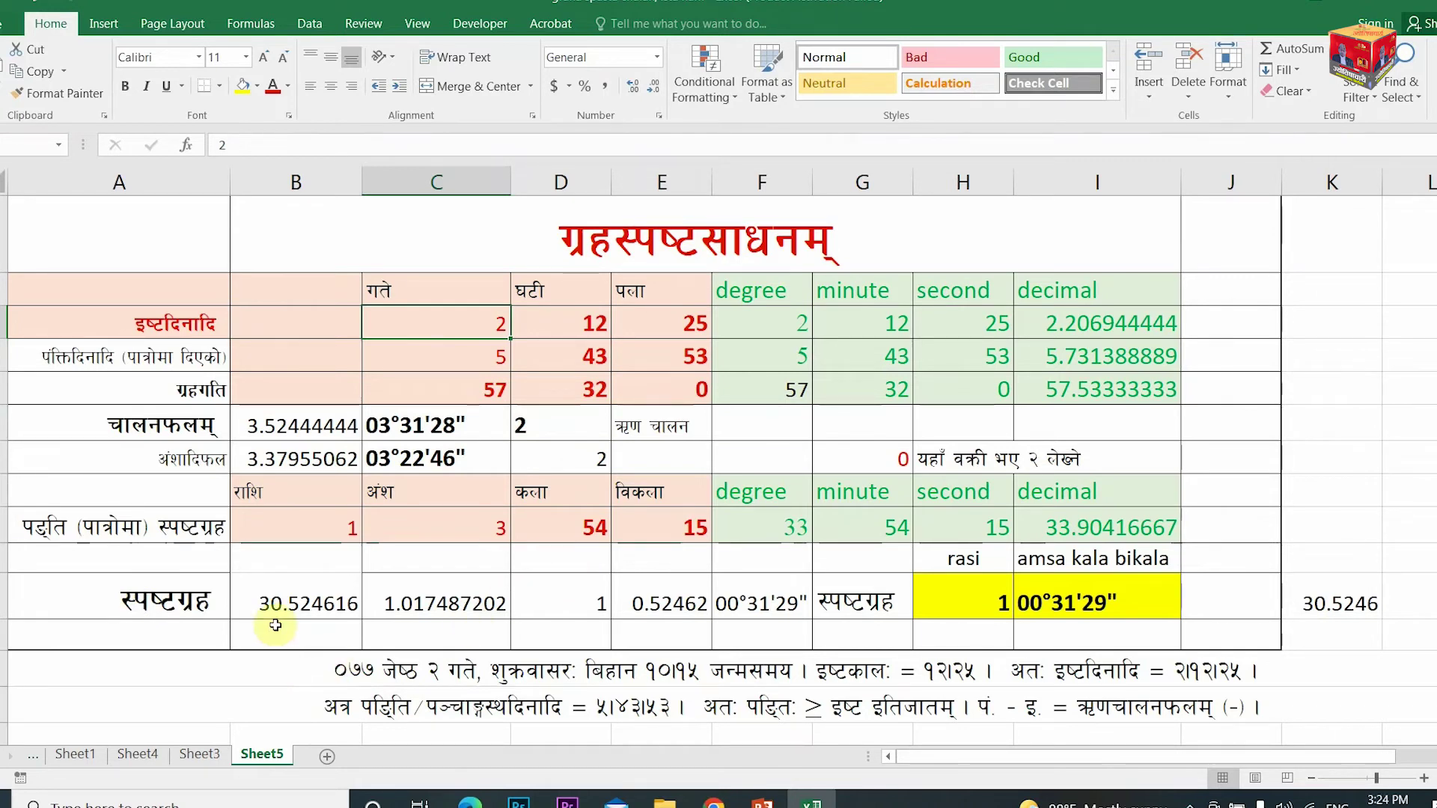
- Enter =B11+180 in B12 to give the opposite longitude 210.524616
left_click(297, 607)
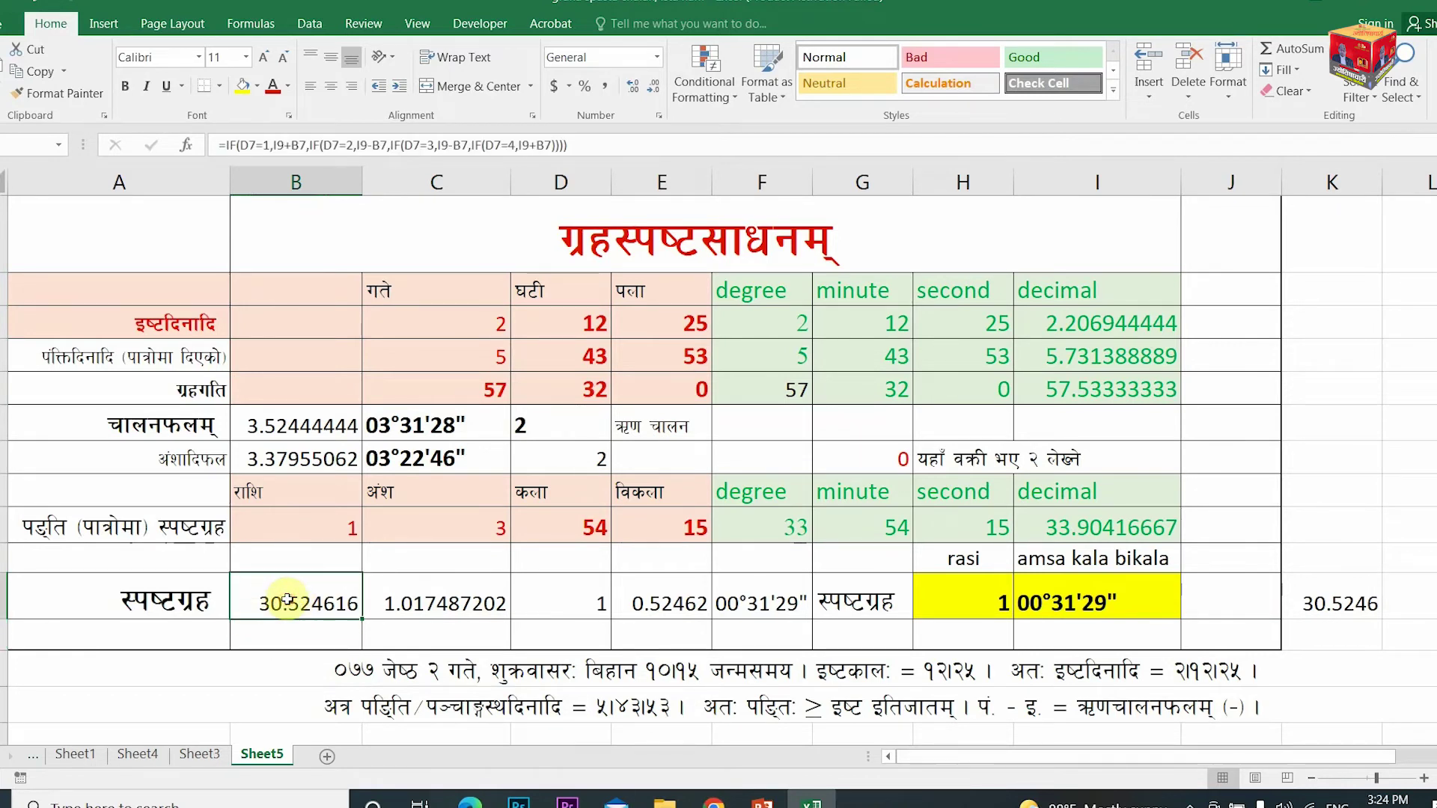
left_click(278, 646)
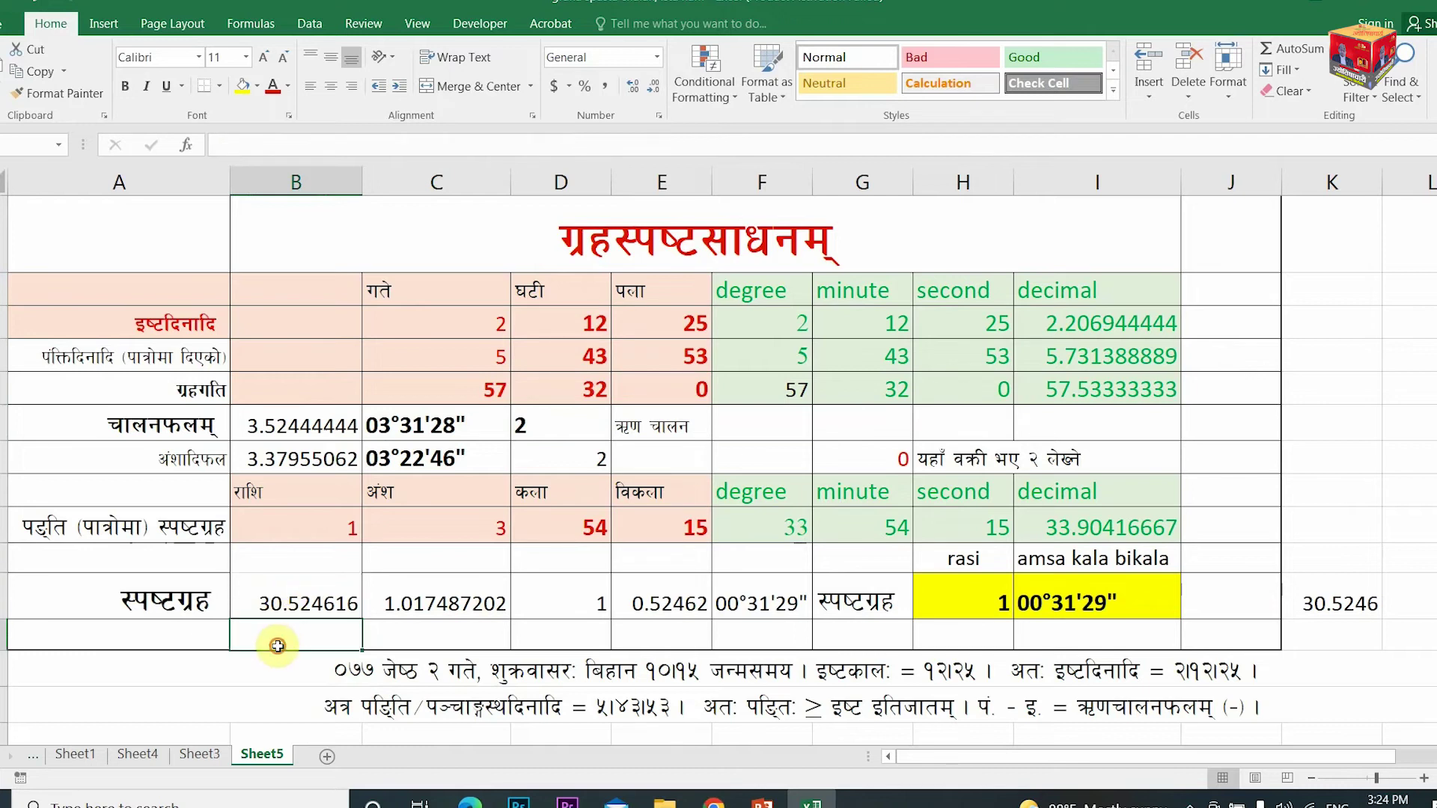
type("=")
left_click(288, 598)
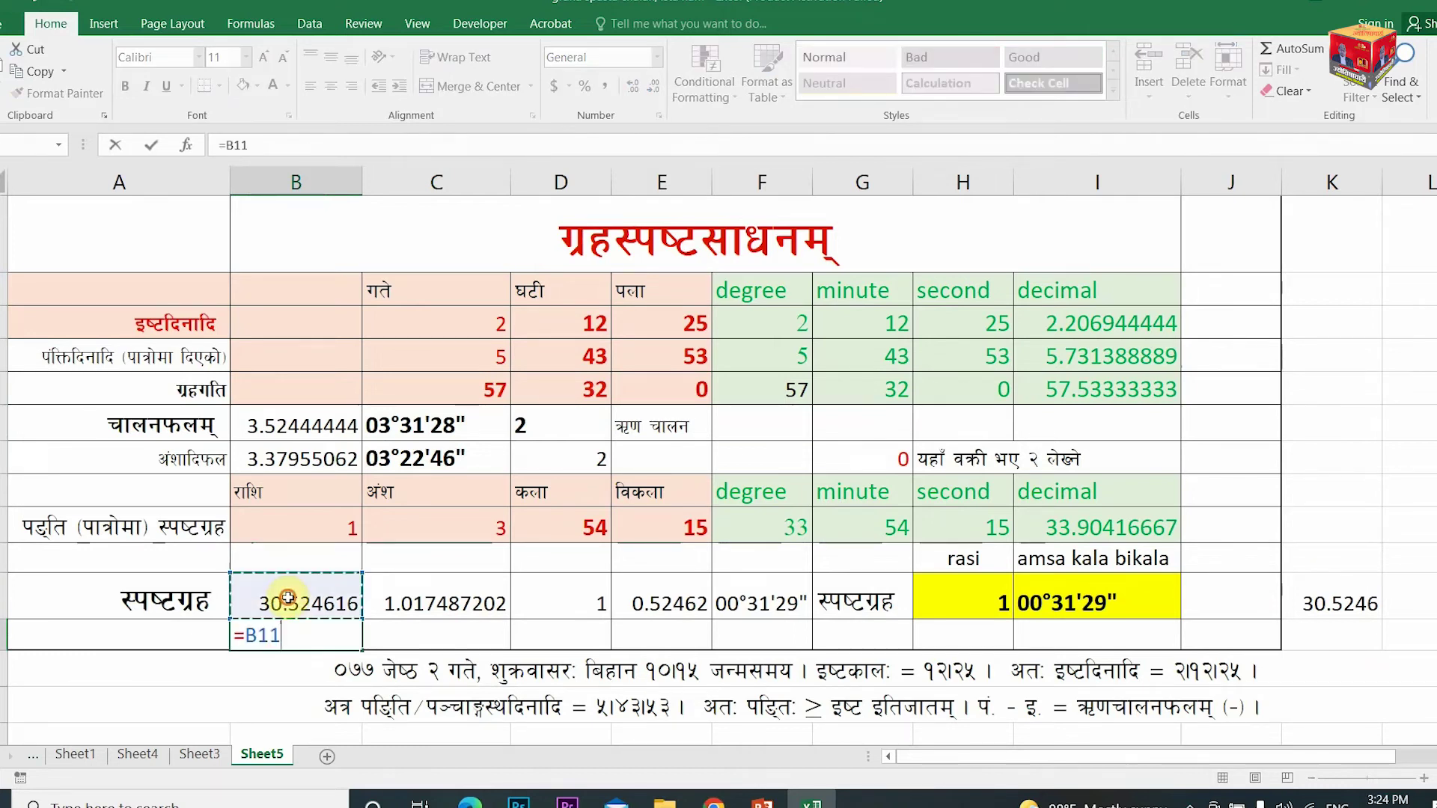
type("+")
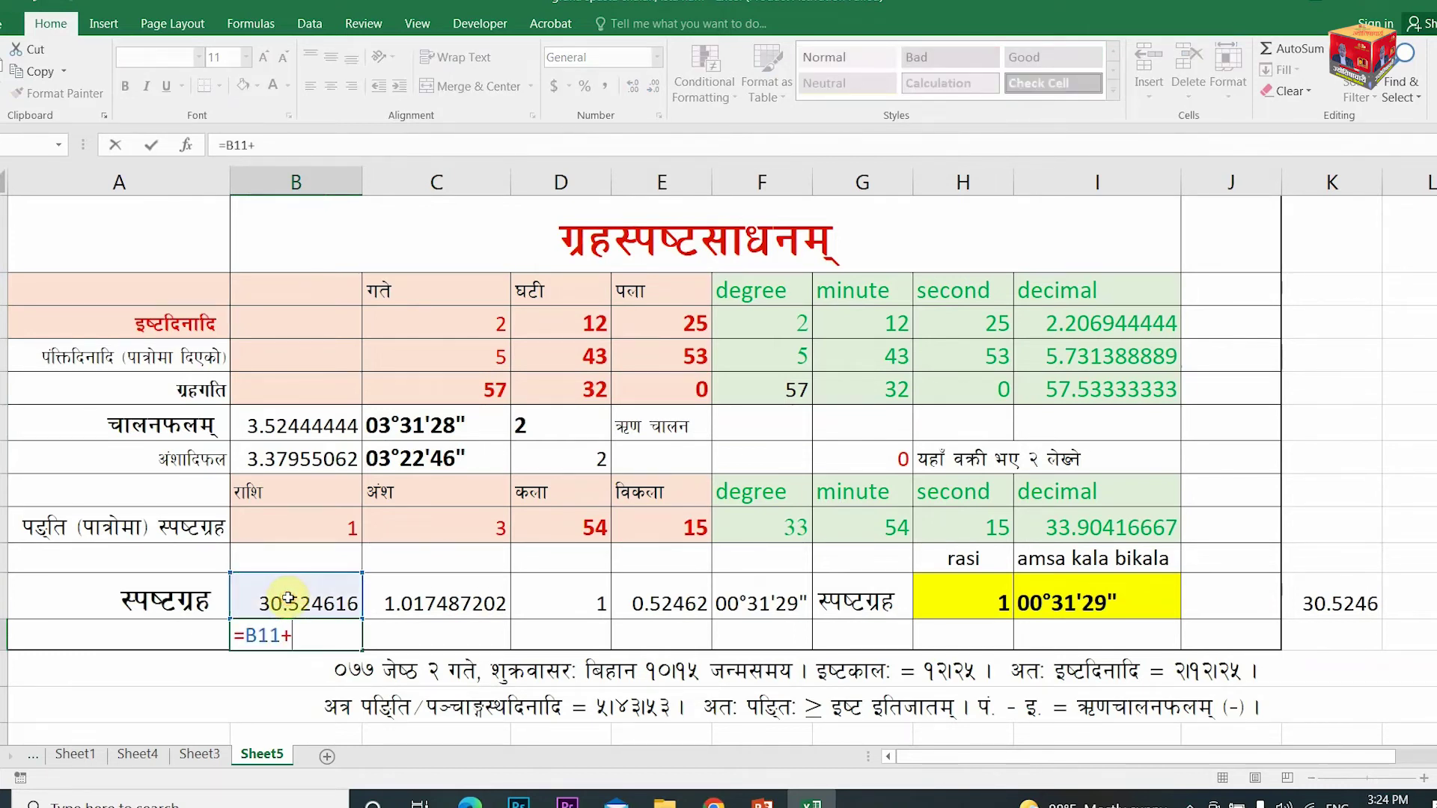
type("180")
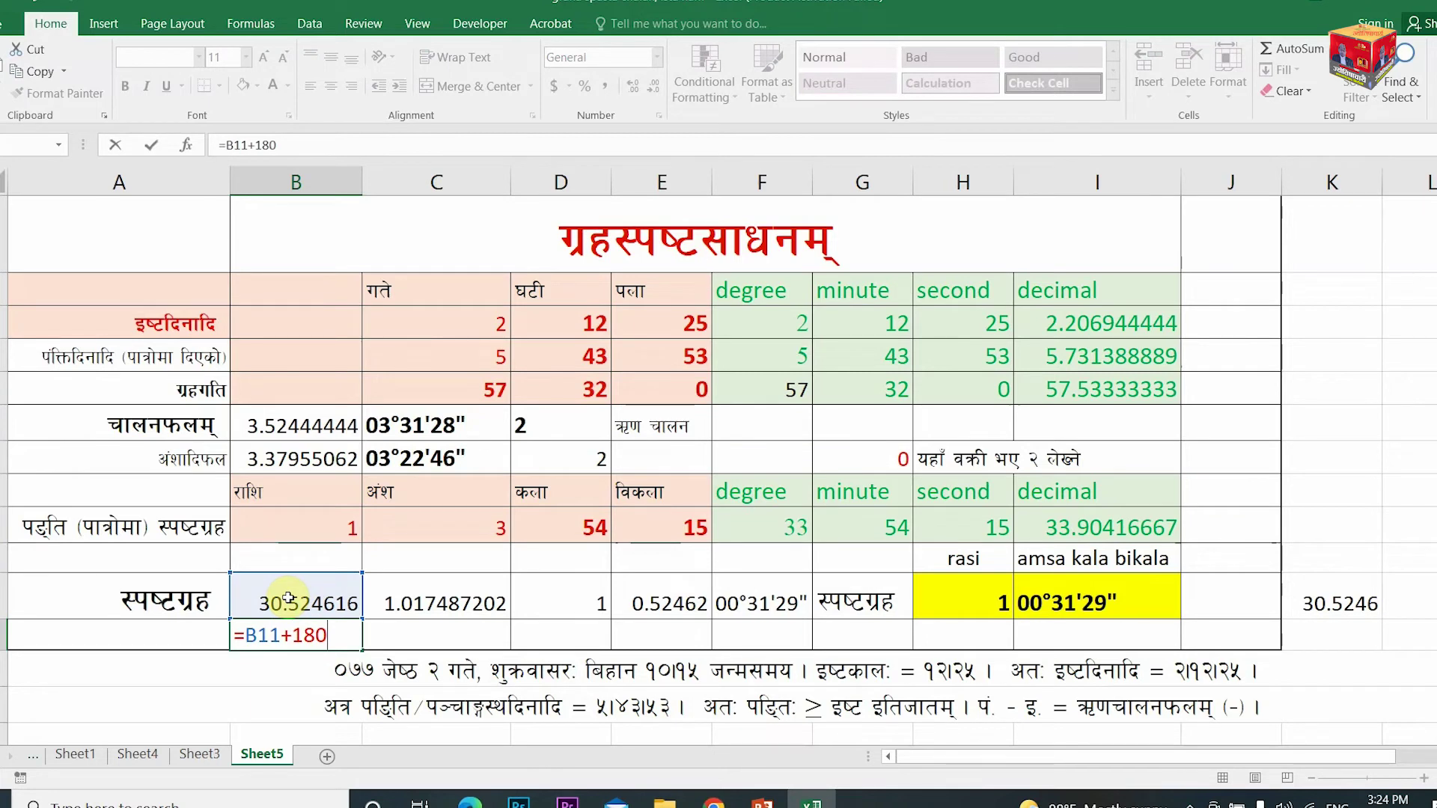
key("Return")
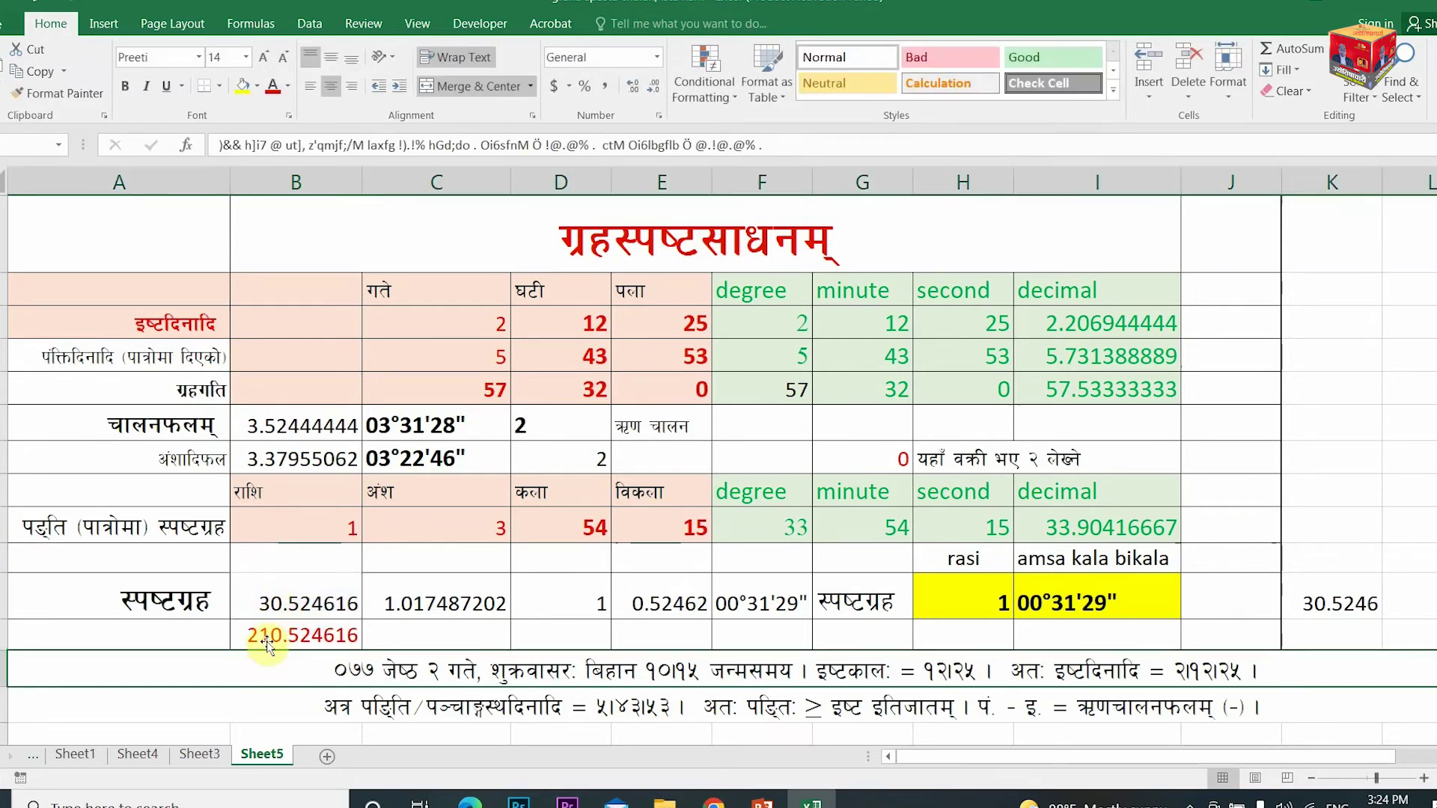
left_click(266, 641)
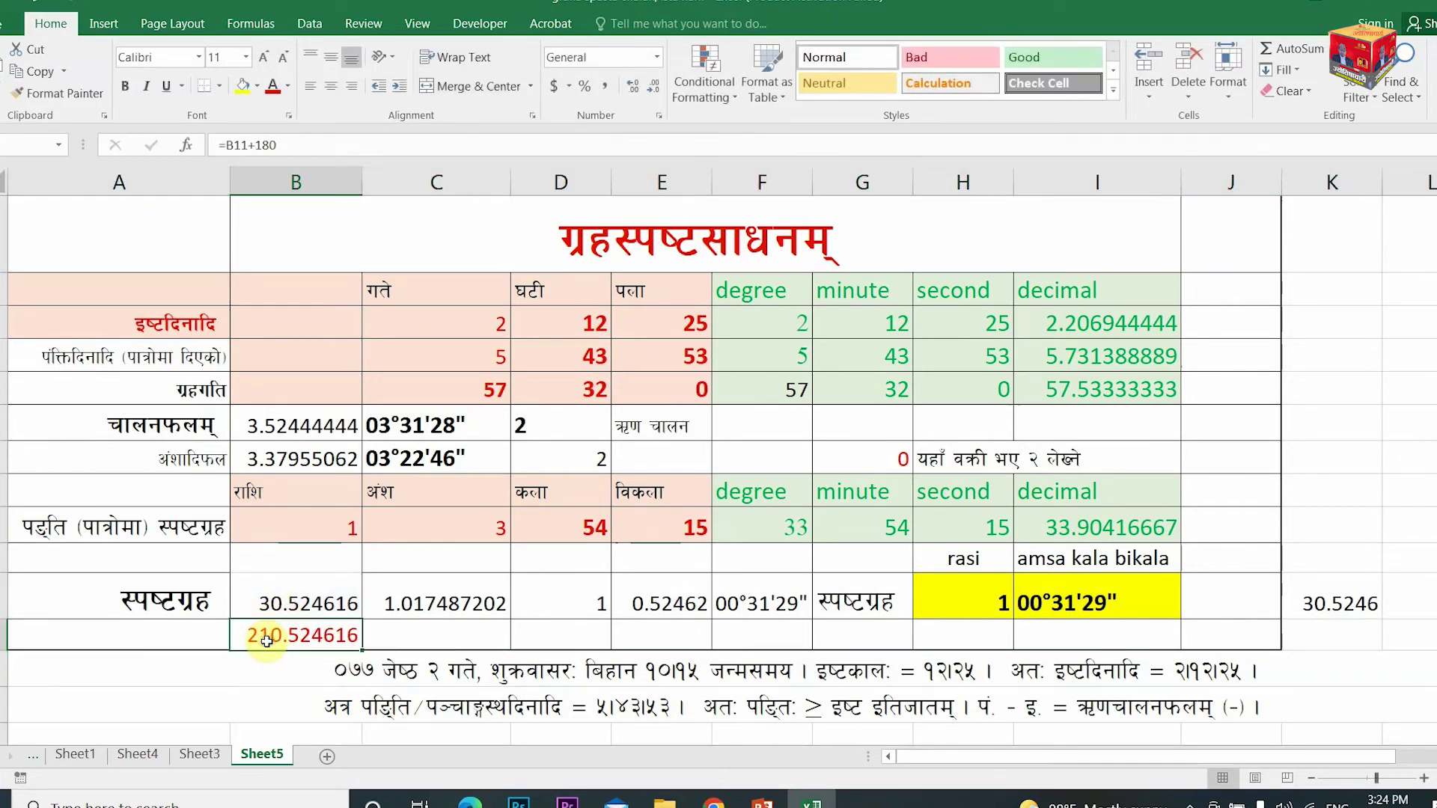
- Fill the C11:I11 formulas down to row 12, yielding 7 rasi 00°31'29" for 210.524616
left_click(378, 632)
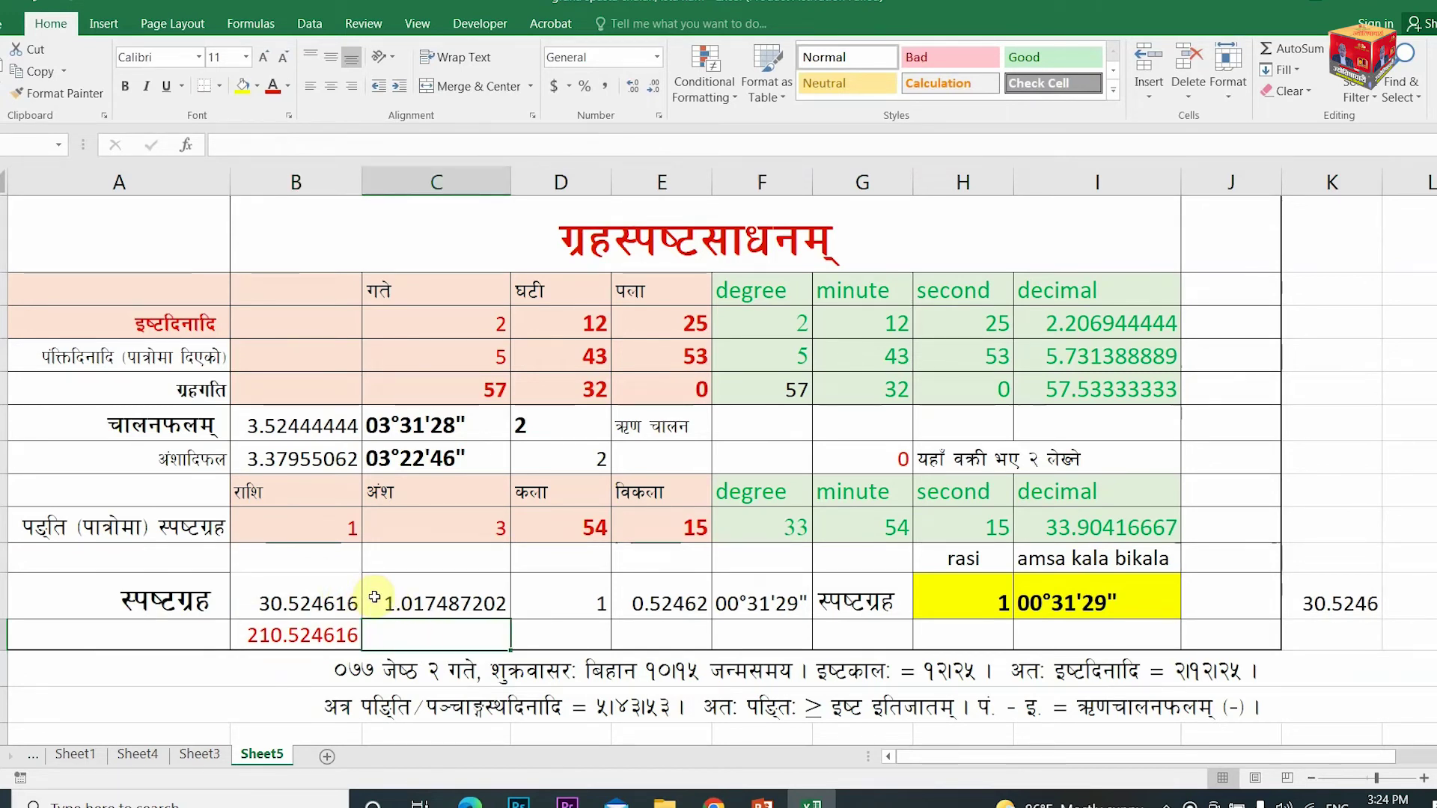
left_click_drag(372, 596, 1171, 610)
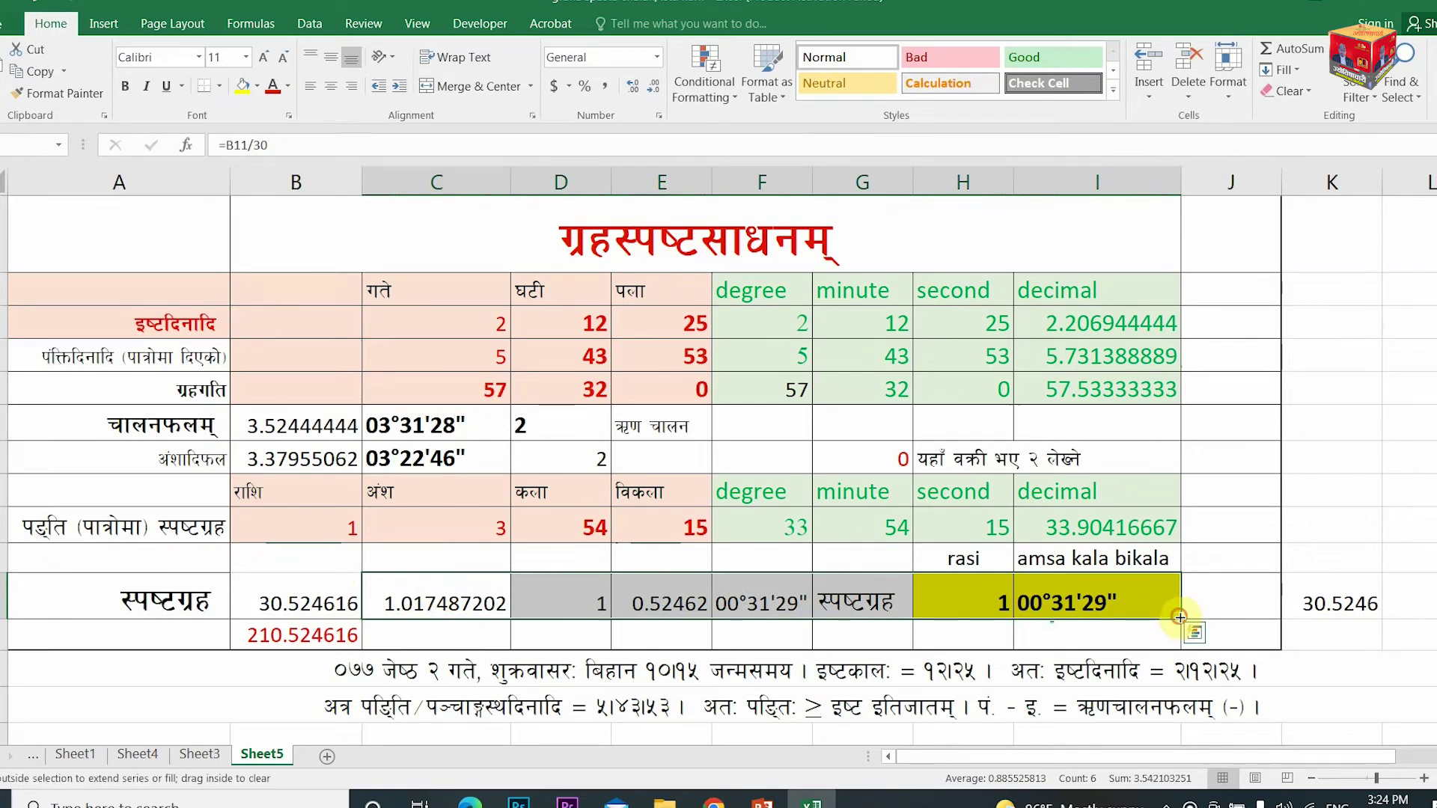
left_click_drag(1180, 624, 1180, 640)
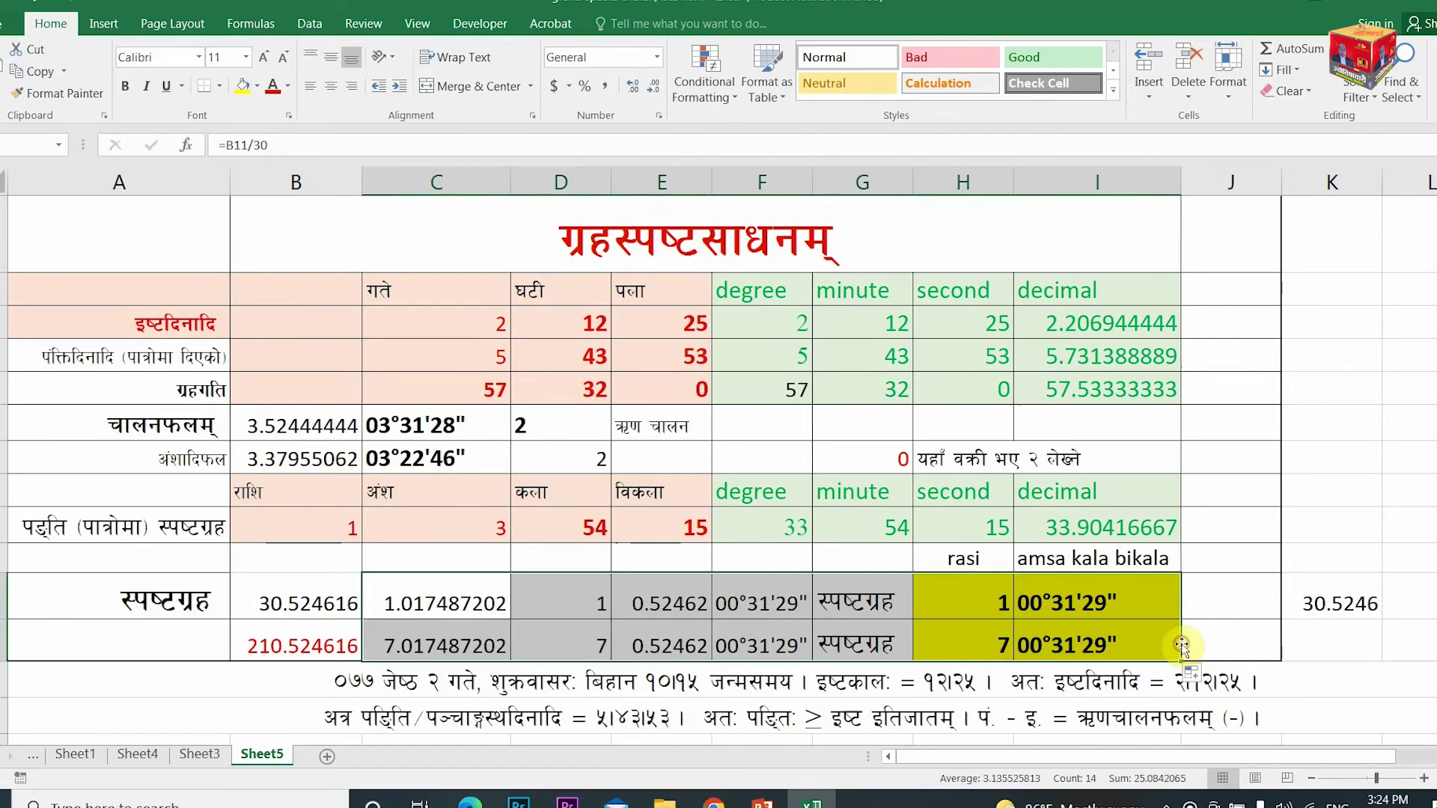
left_click(729, 675)
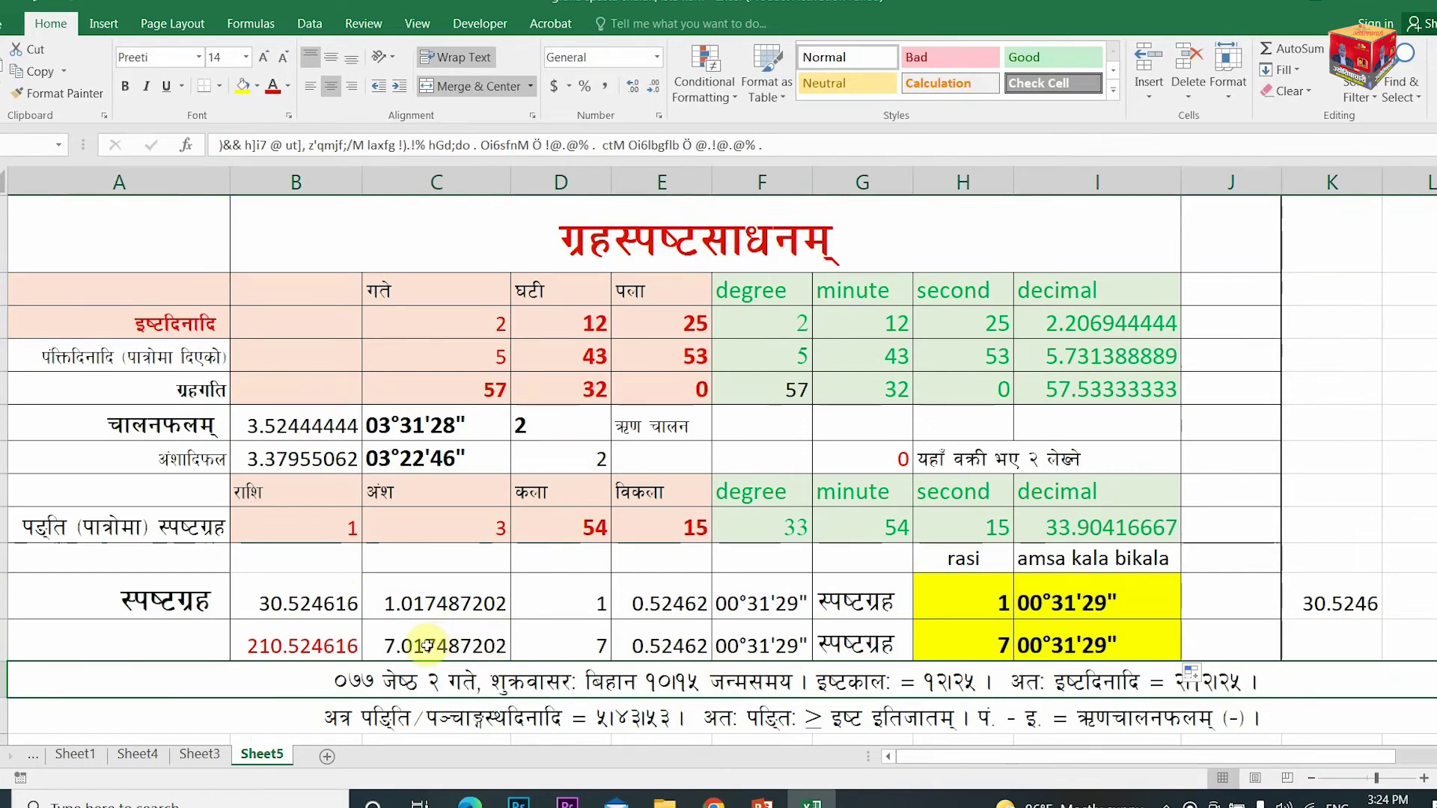
left_click(1001, 596)
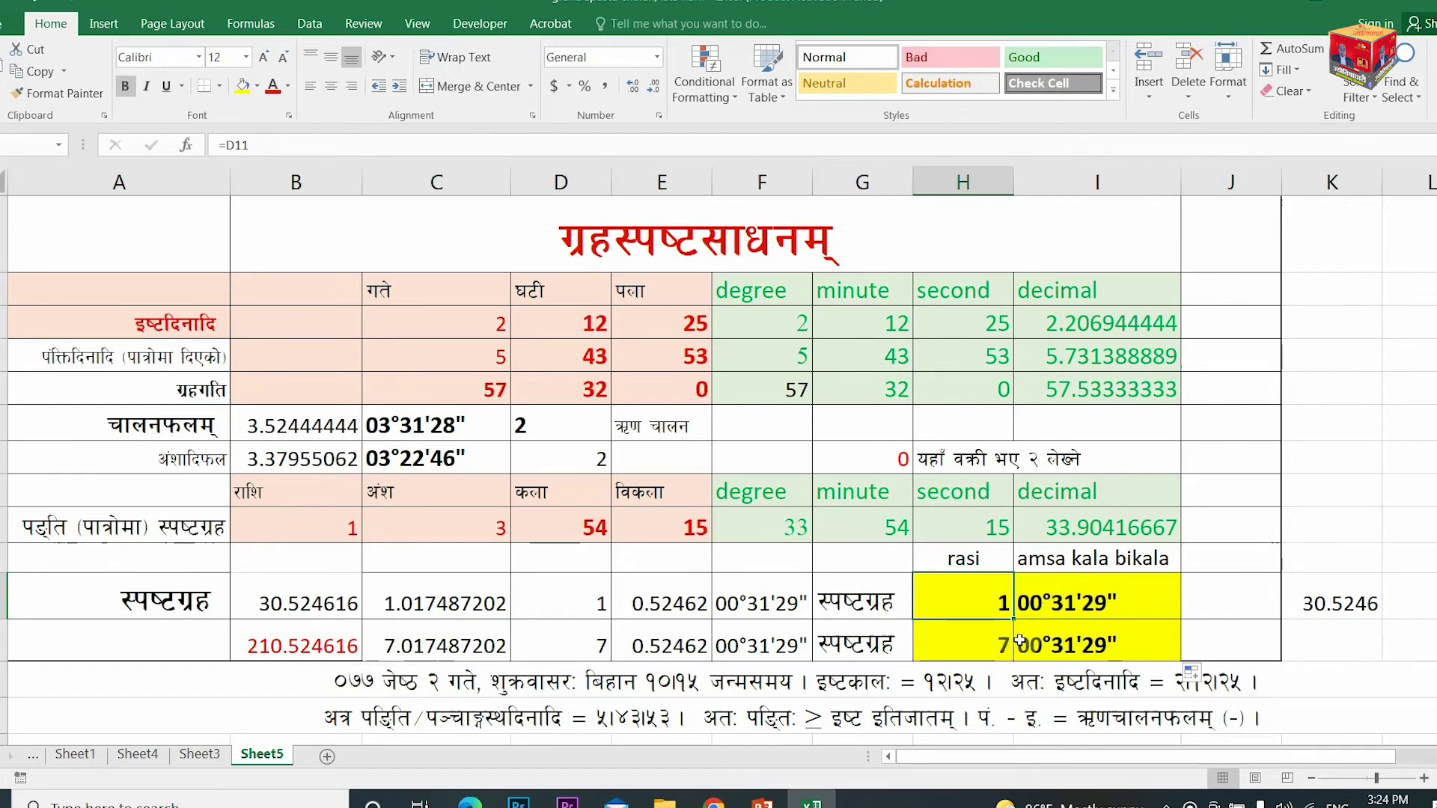
left_click(999, 657)
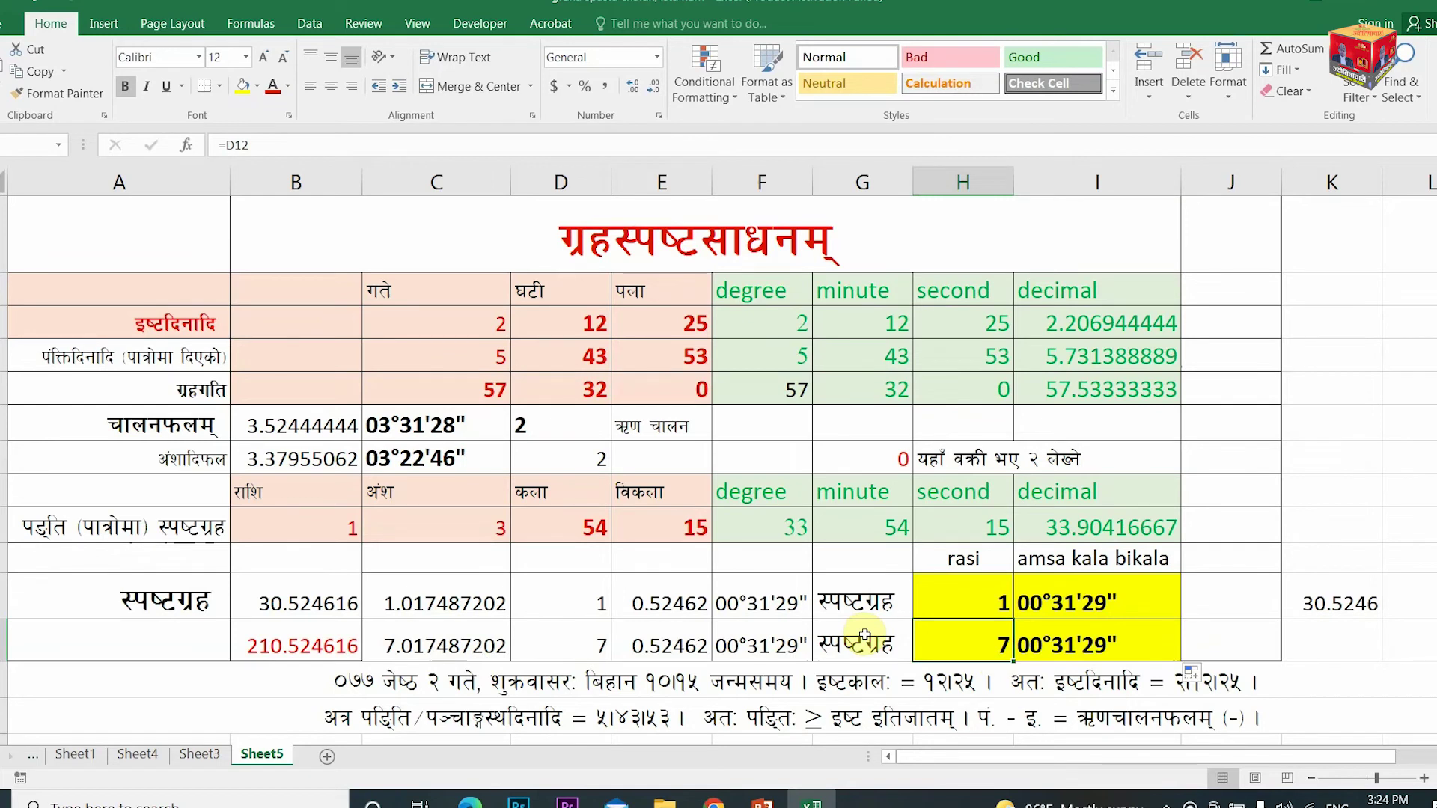
left_click(213, 634)
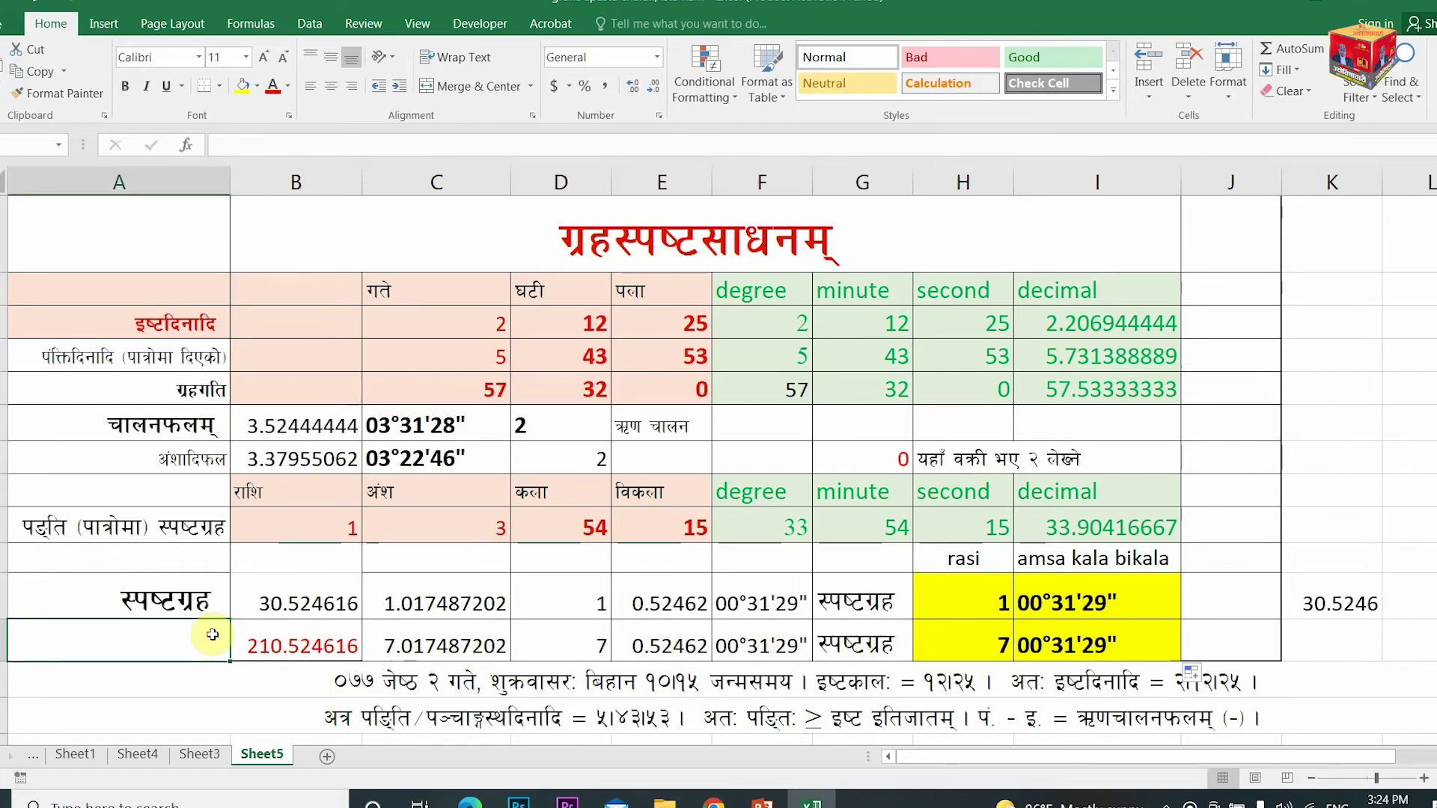
- Prefix the A12 label with राहु so it reads राहु स्पष्टग्रह
left_click(98, 593)
double_click(106, 594)
type("/fx")
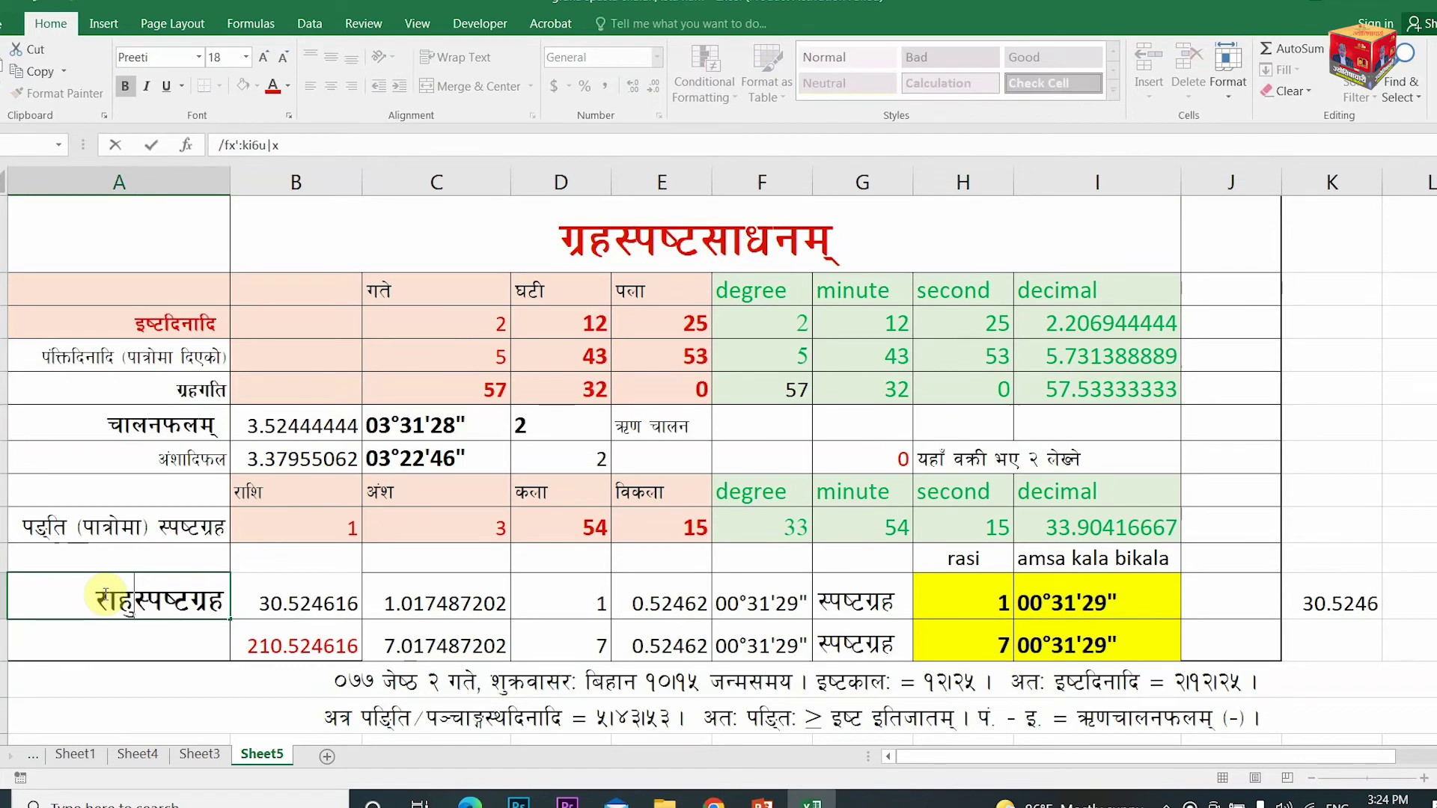
type("'")
- Label A13 केतु in the Preeti font at size 16
left_click(101, 640)
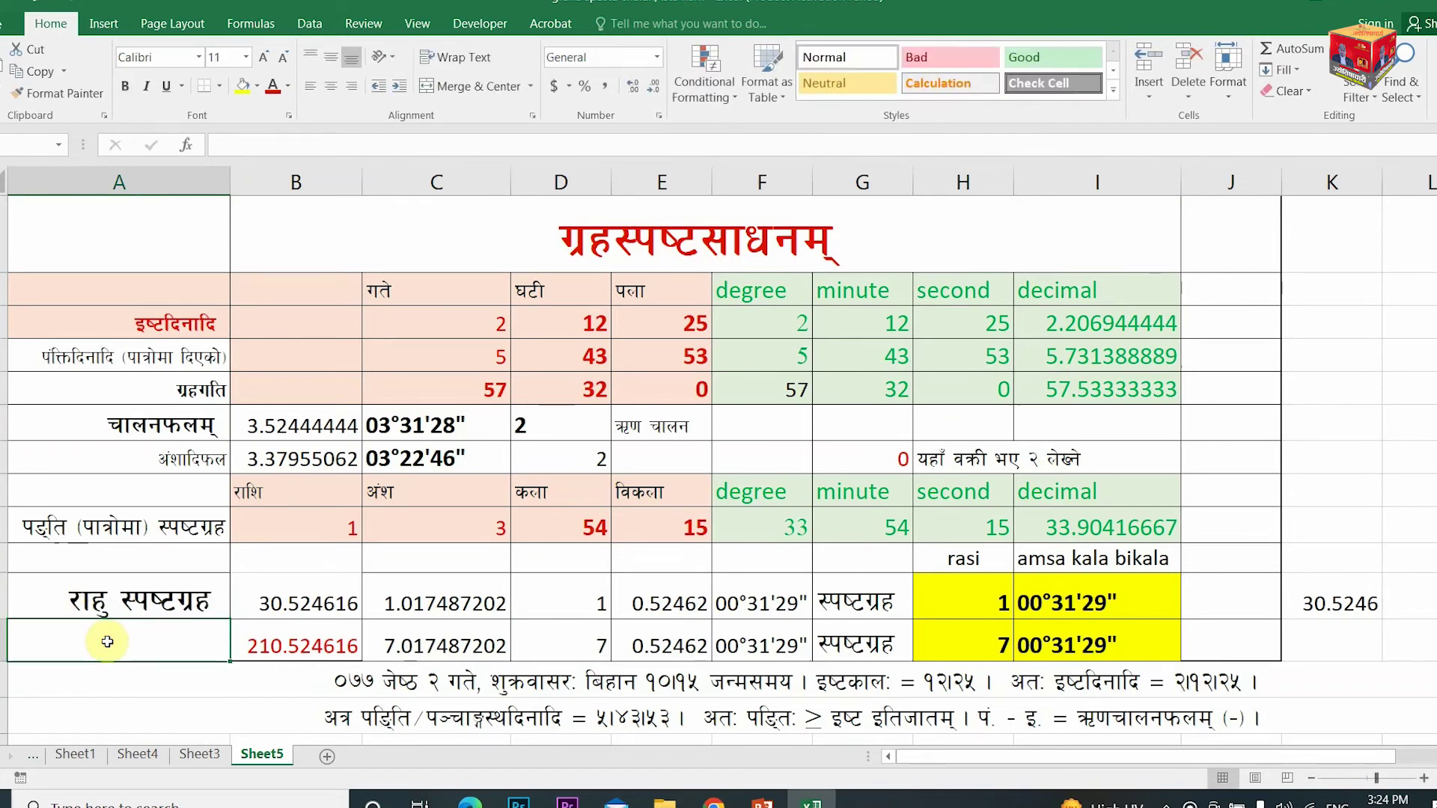
type("s]t'")
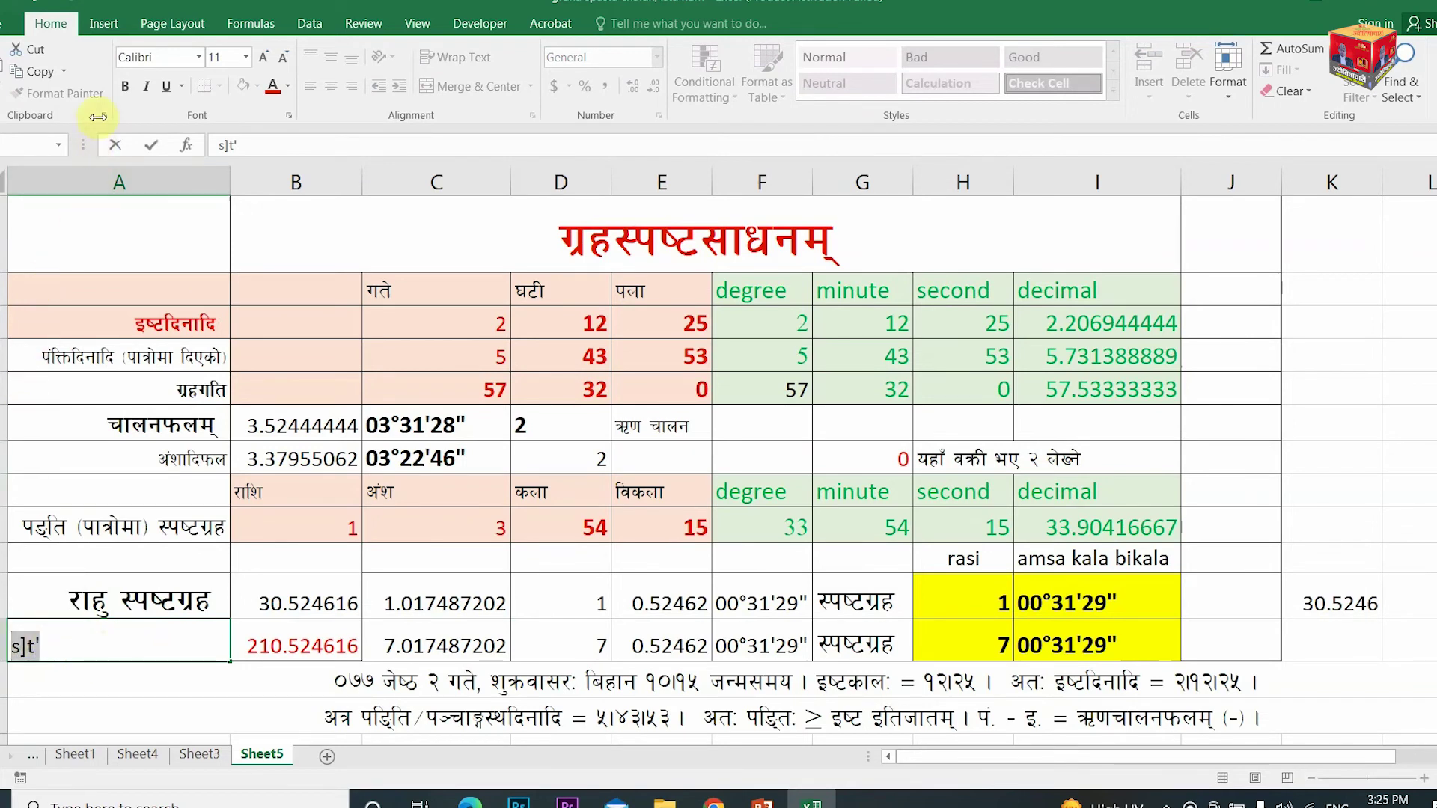
left_click(161, 60)
type("Preeti")
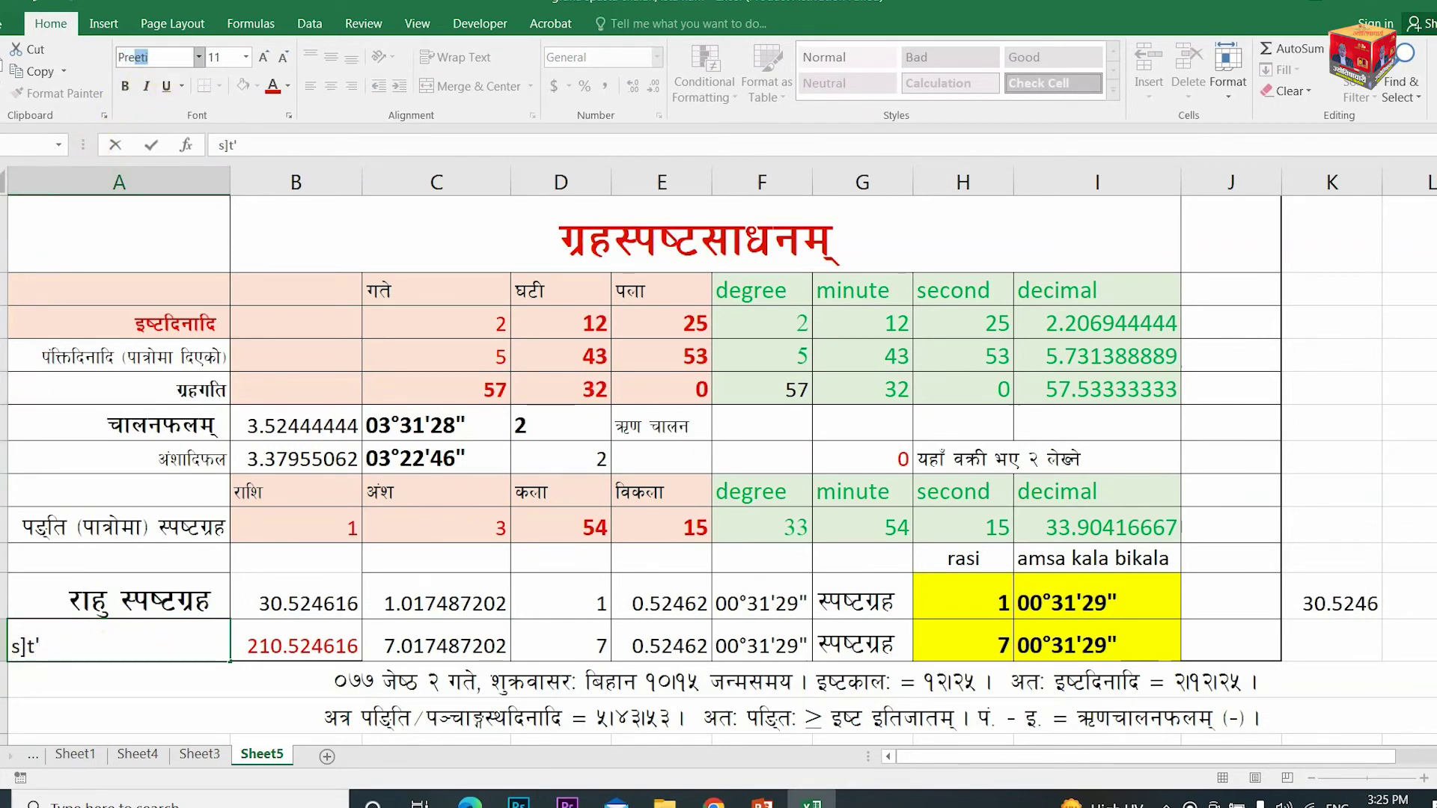
key("Return")
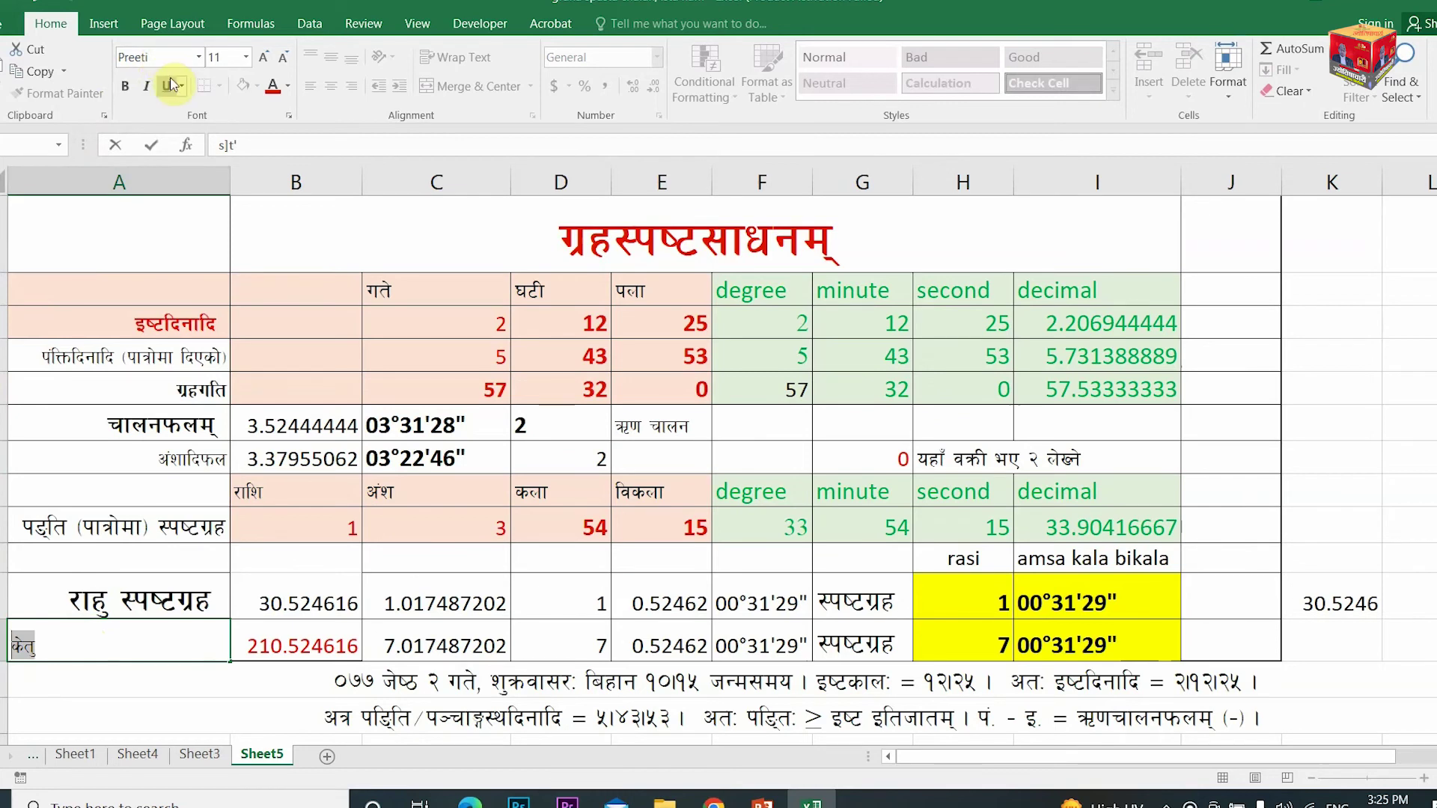
left_click(270, 57)
left_click(270, 57)
left_click(269, 57)
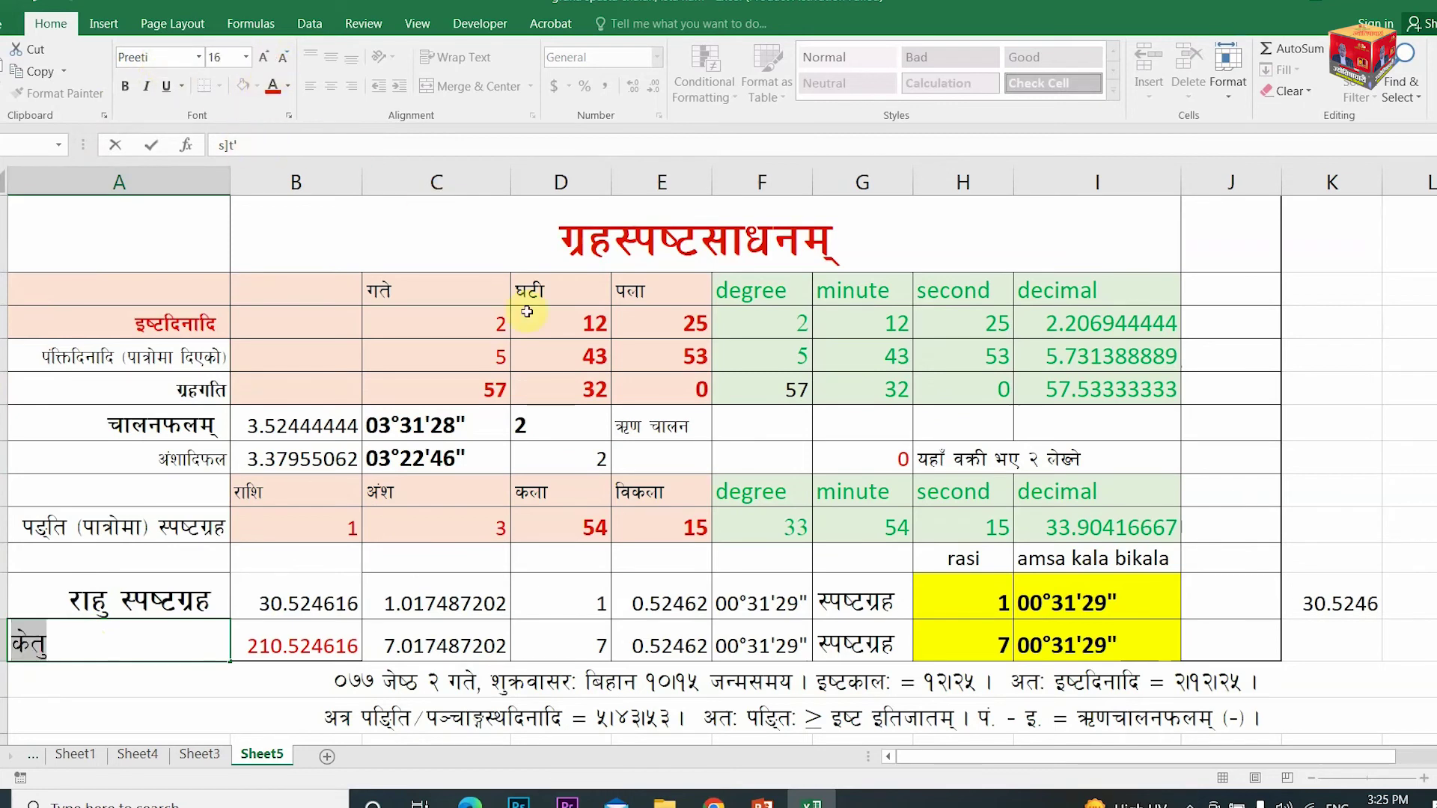
left_click(139, 688)
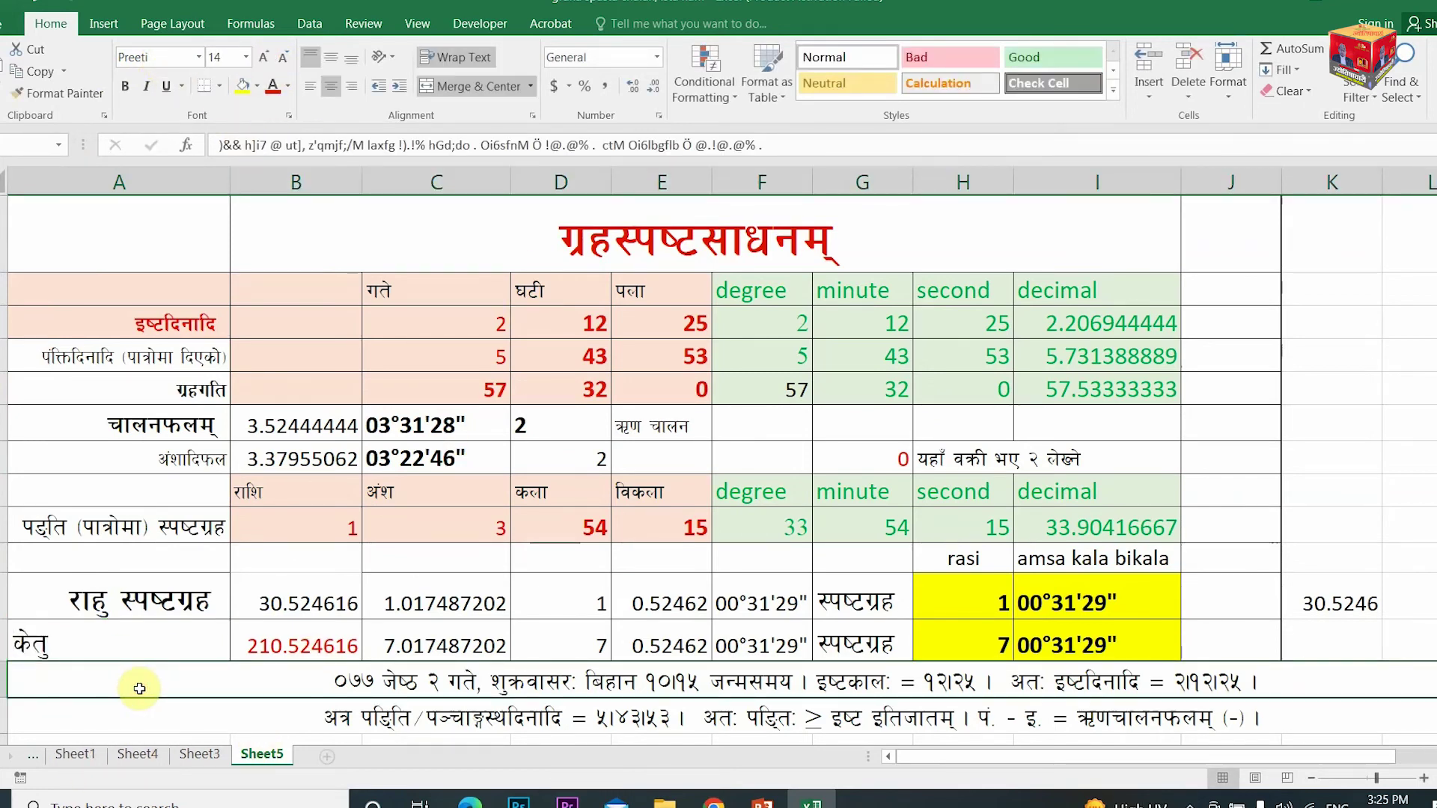
- Commit =D6+G7 as the अंशादिफल sum, then inspect B11's nested IF longitude formula
left_click(196, 636)
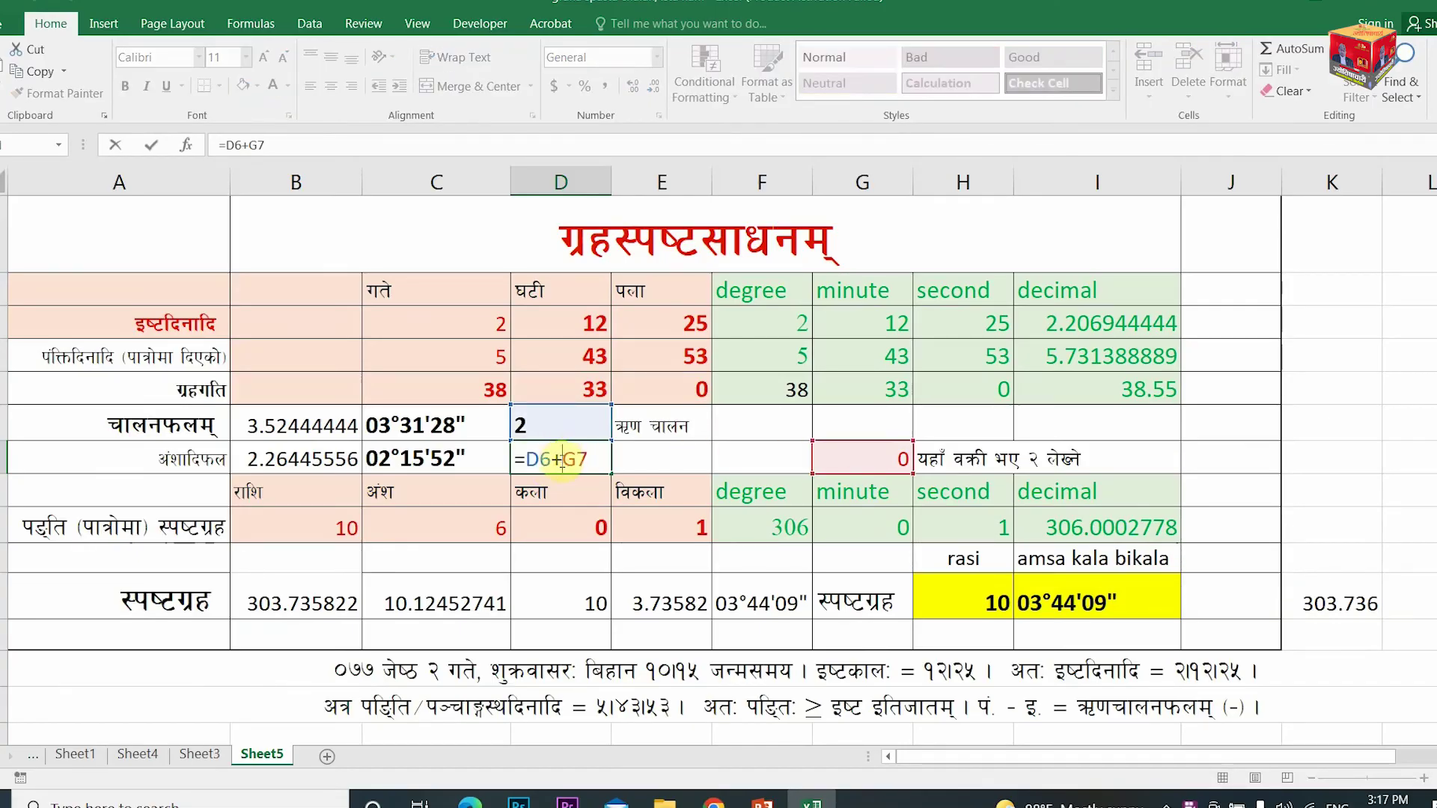
key("Return")
left_click(894, 460)
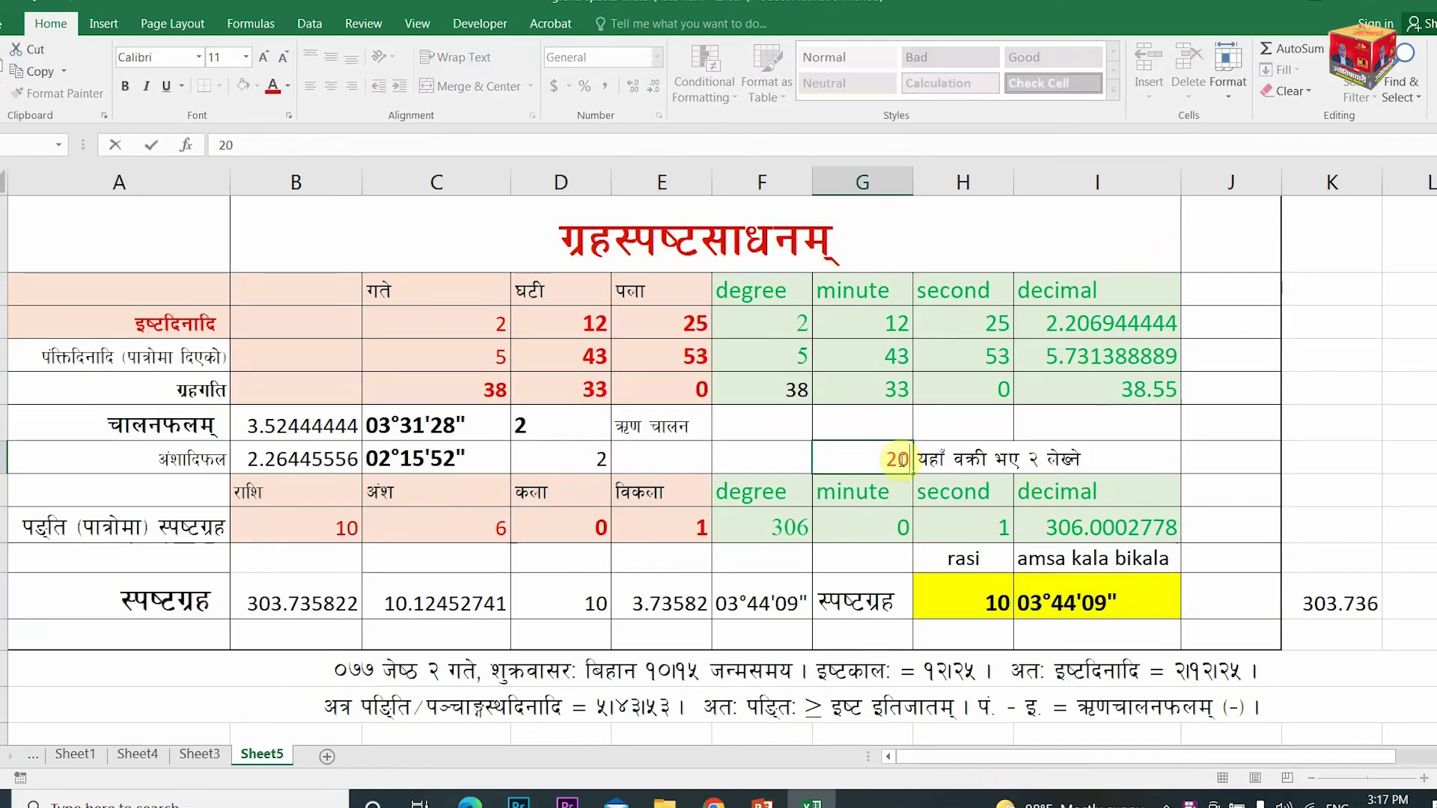
left_click(299, 528)
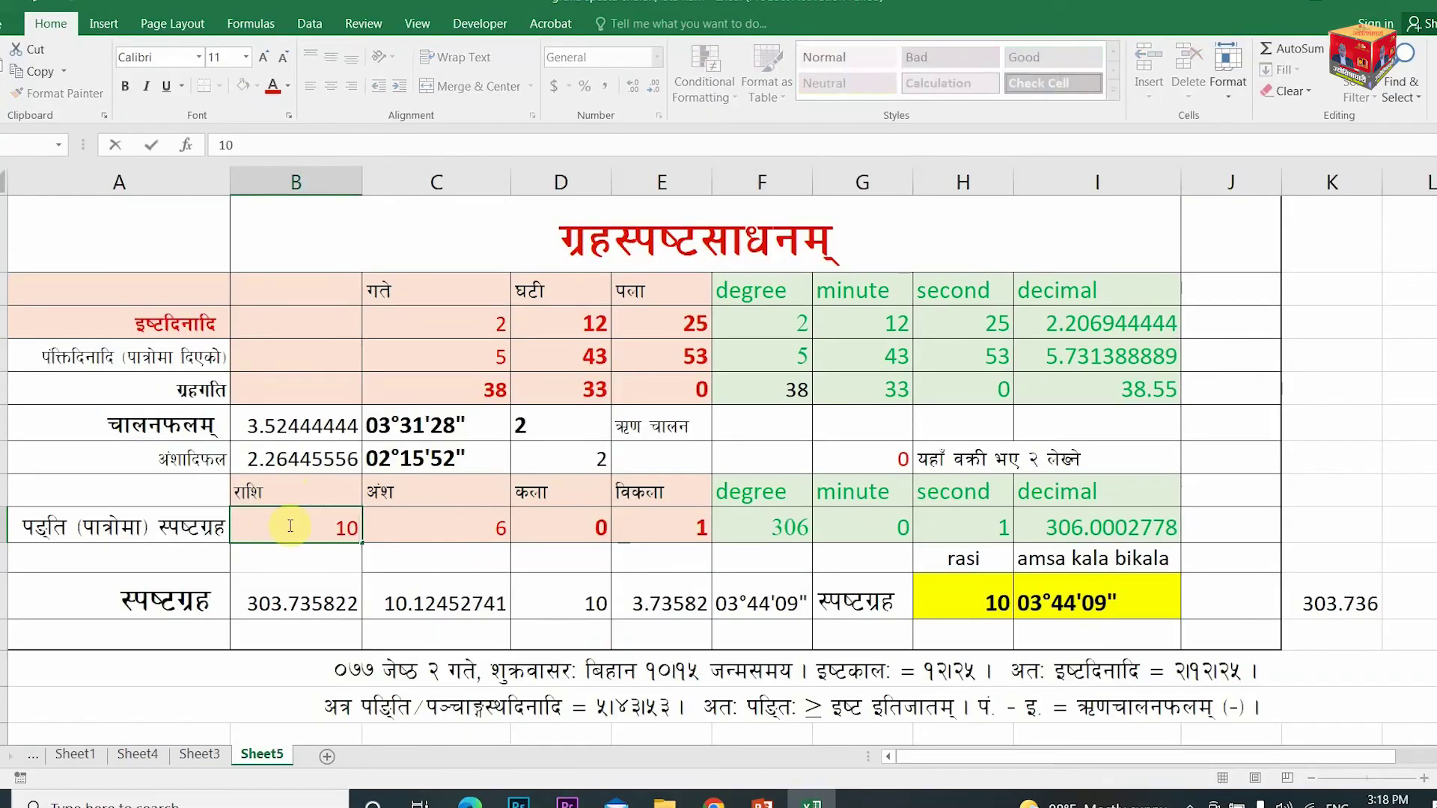
left_click(1083, 534)
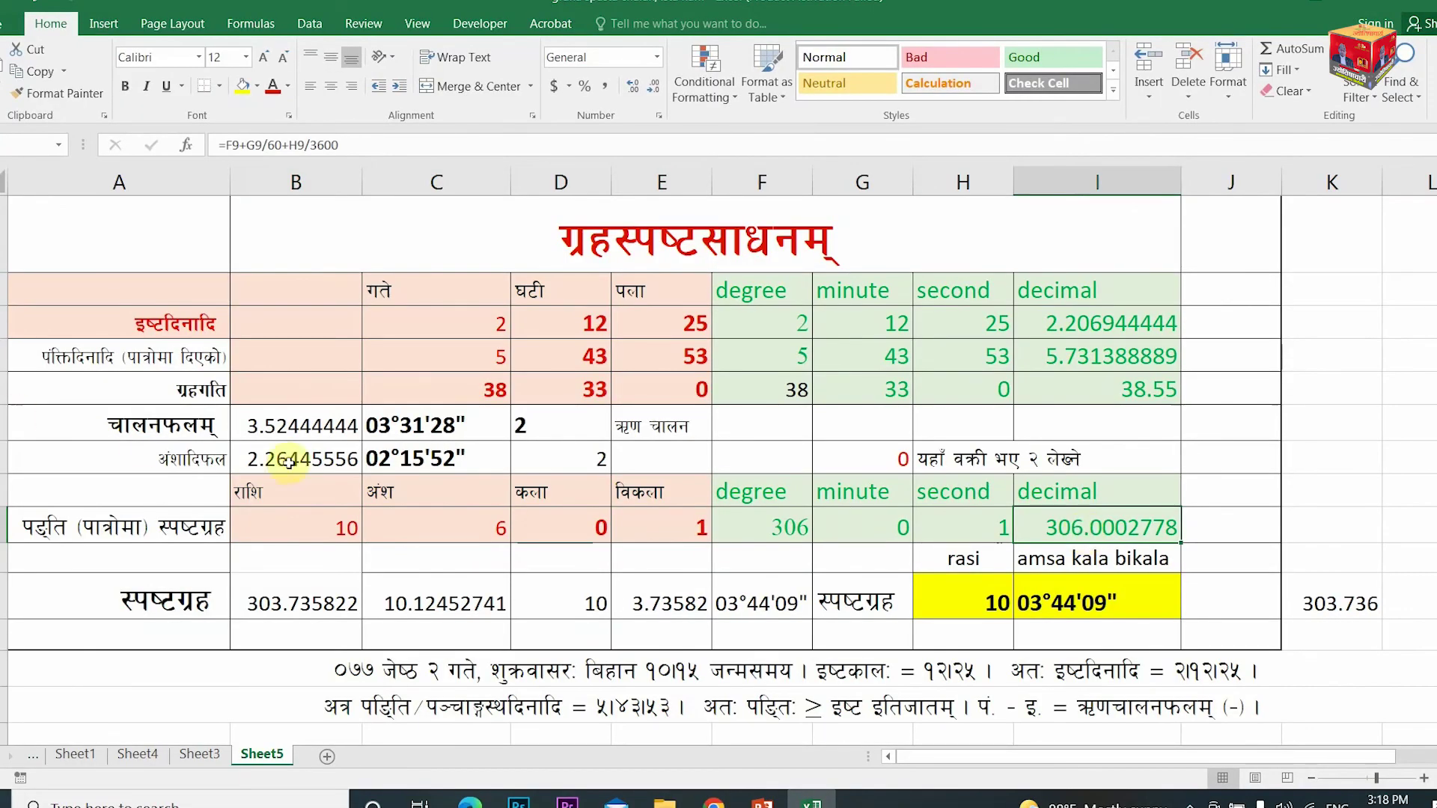
double_click(296, 604)
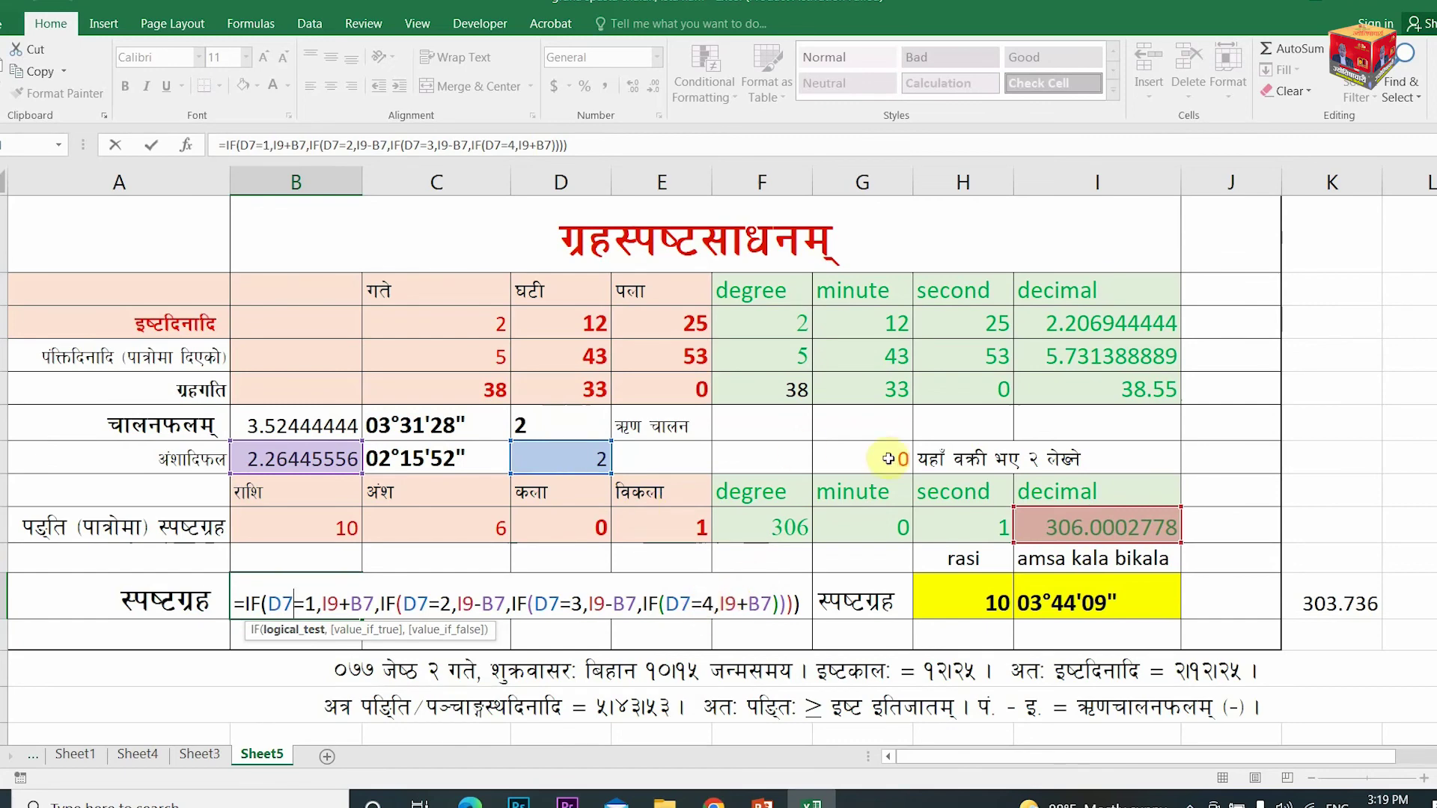
key("Return")
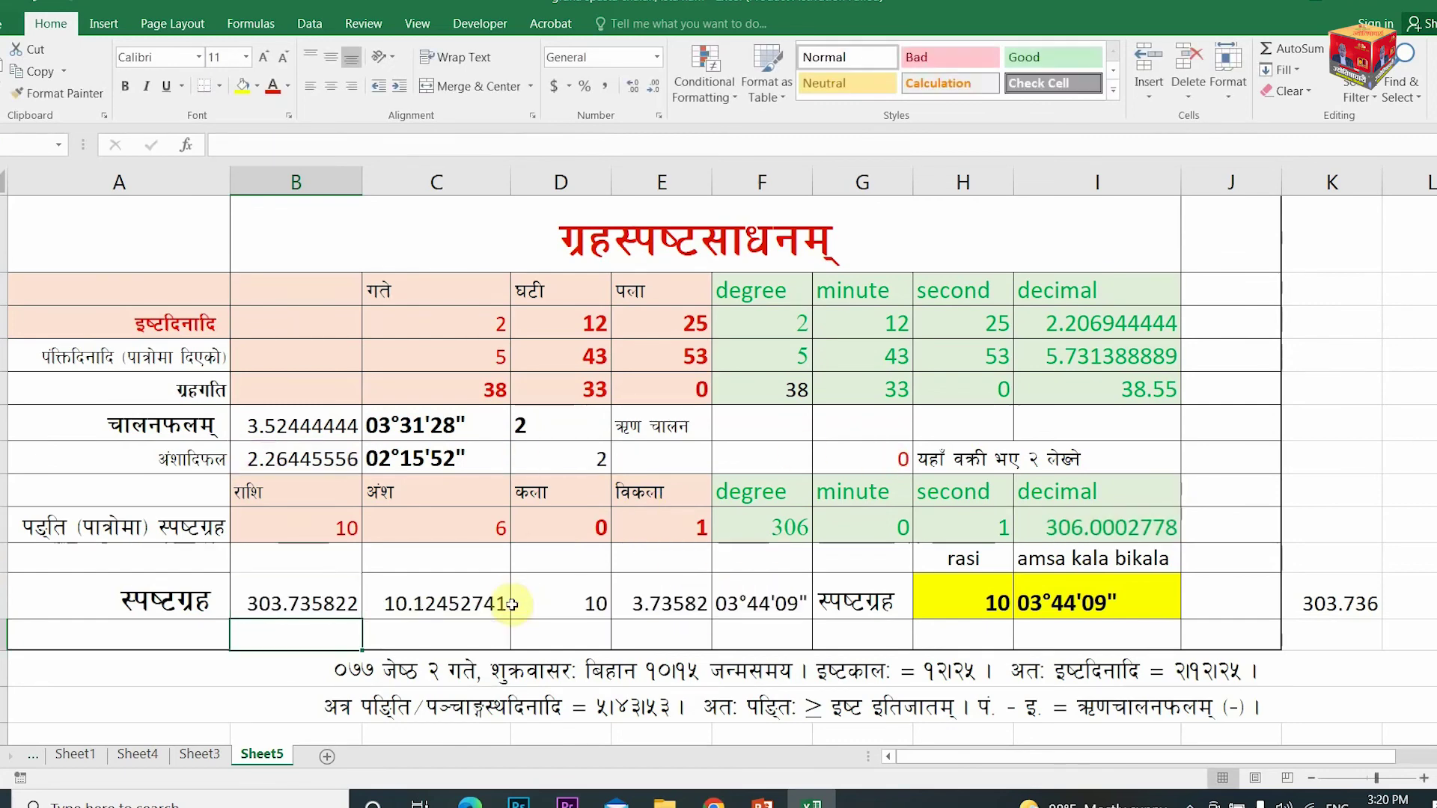
left_click(877, 458)
type("2")
key("Return")
left_click(876, 458)
type("0")
left_click(965, 492)
left_click(1096, 603)
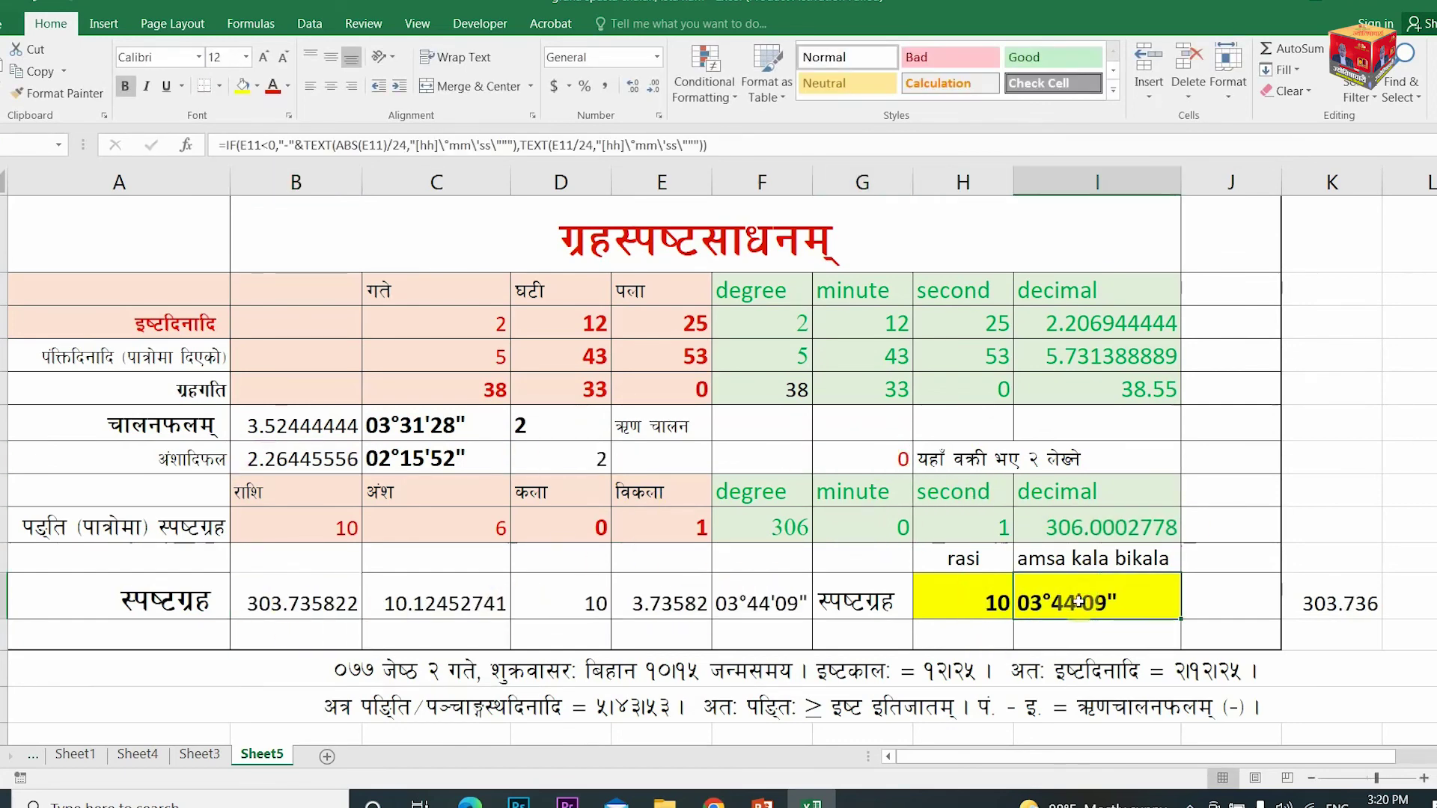
left_click(292, 605)
left_click(401, 603)
double_click(408, 603)
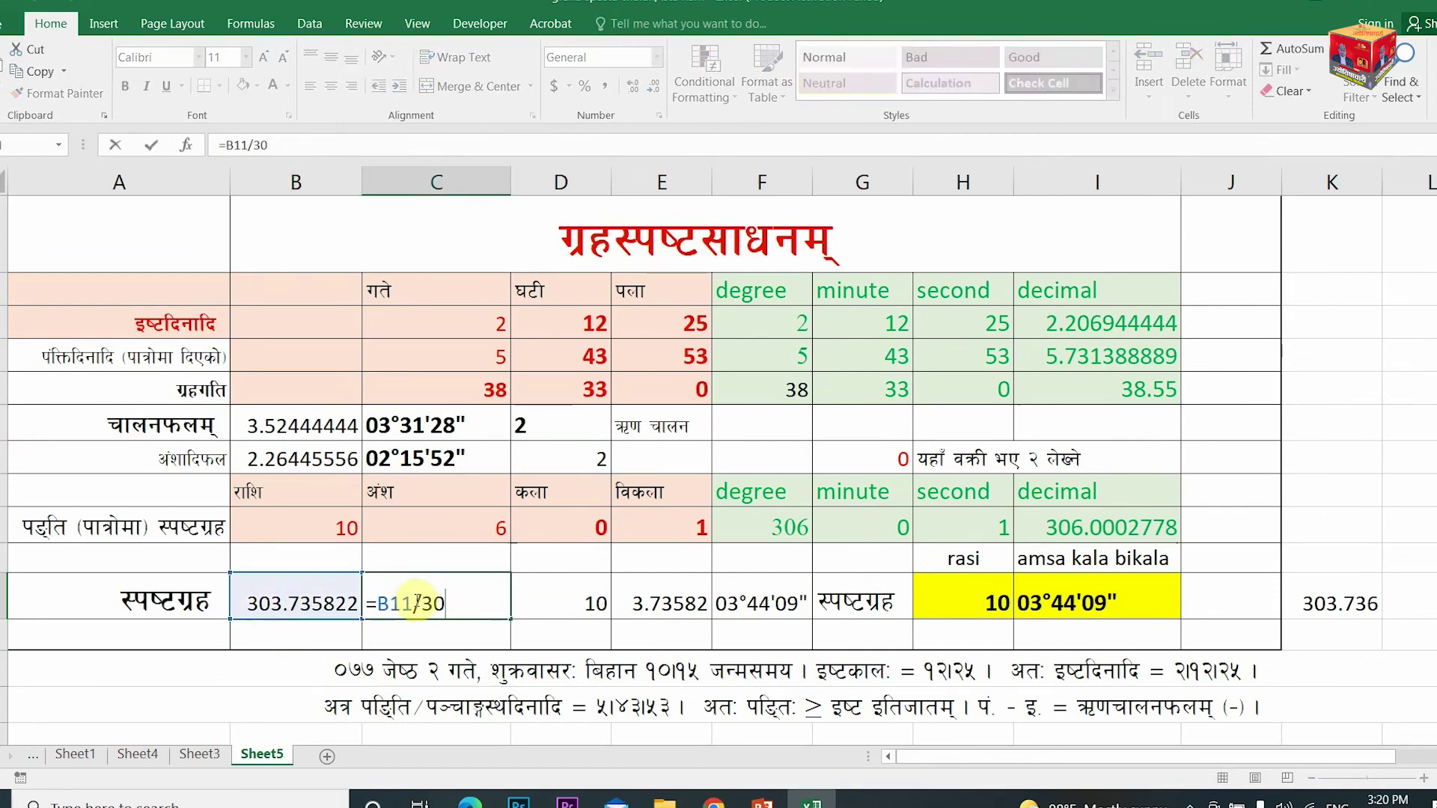
key("Escape")
double_click(591, 603)
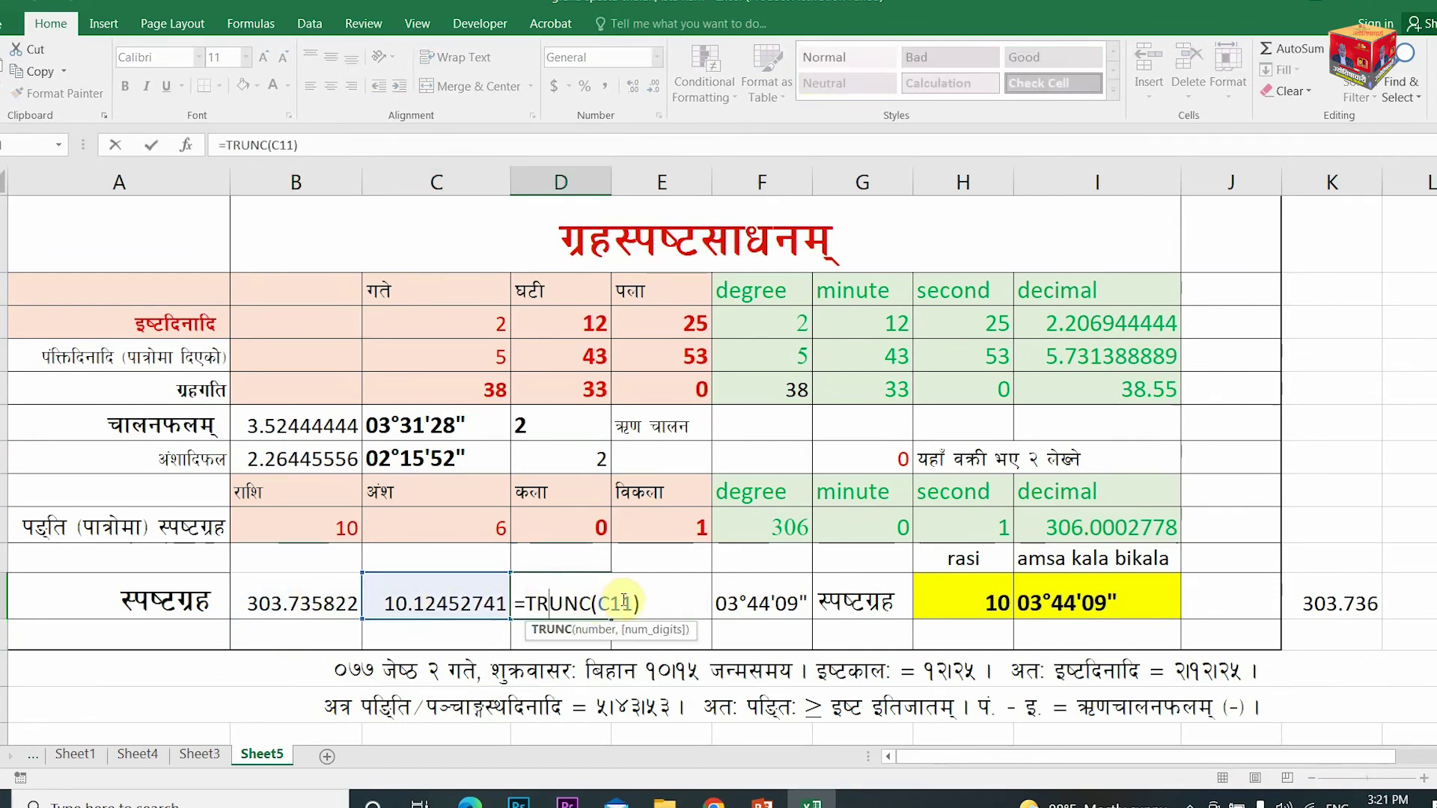
type("=tru")
key("Tab")
key("Escape")
left_click(389, 603)
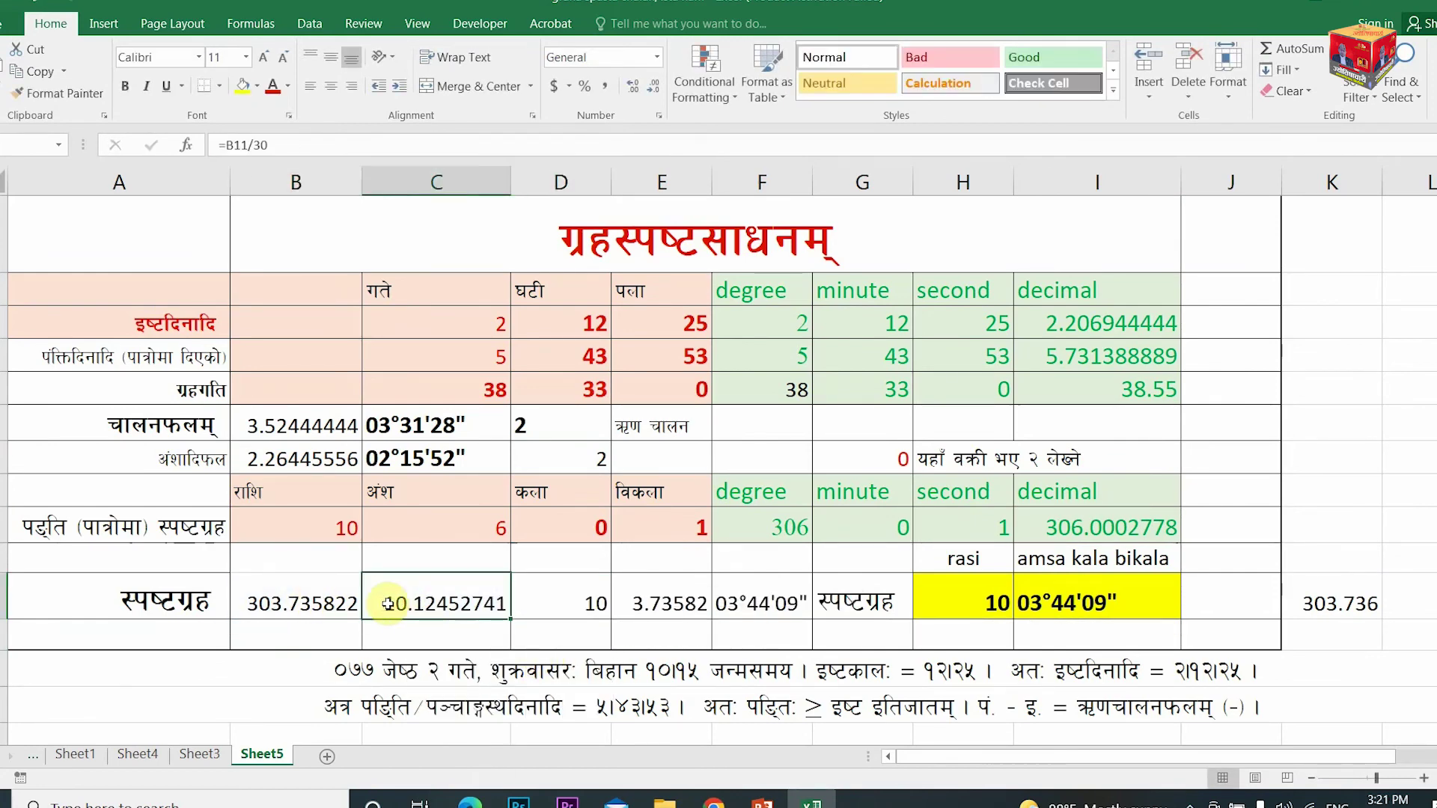
left_click(576, 603)
left_click(643, 603)
double_click(644, 604)
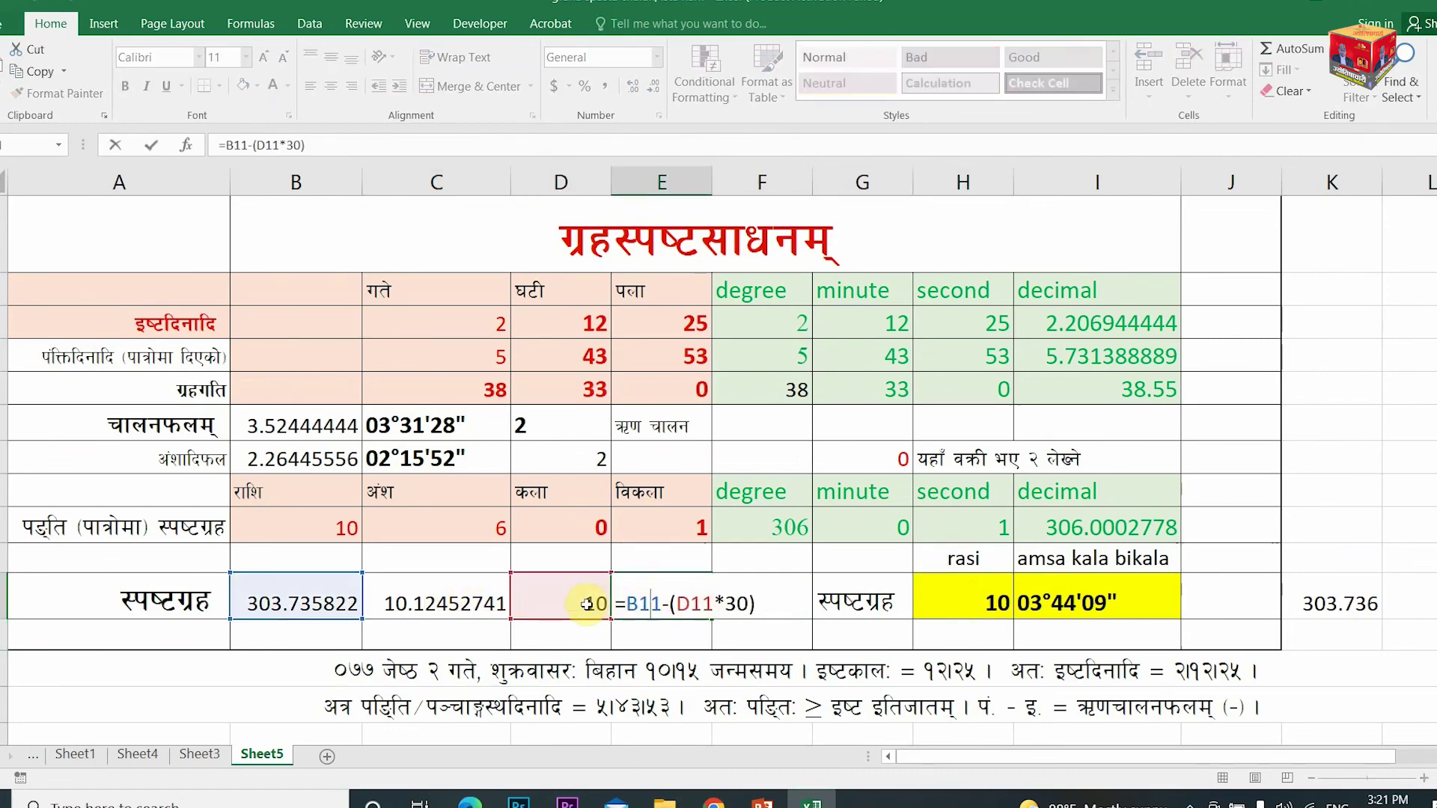
key("Escape")
double_click(755, 603)
key("Escape")
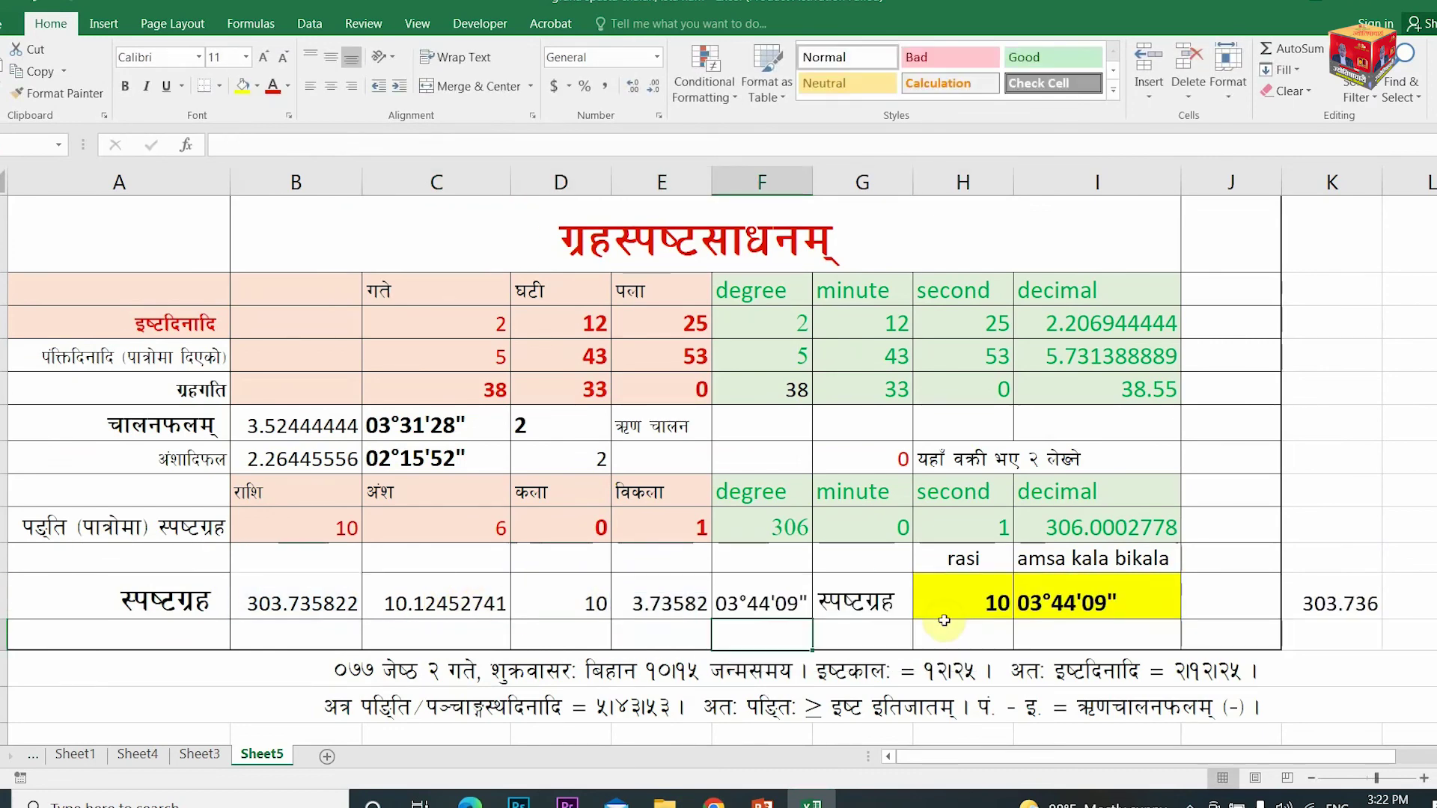
left_click(1097, 634)
left_click_drag(1097, 603, 963, 558)
left_click(459, 389)
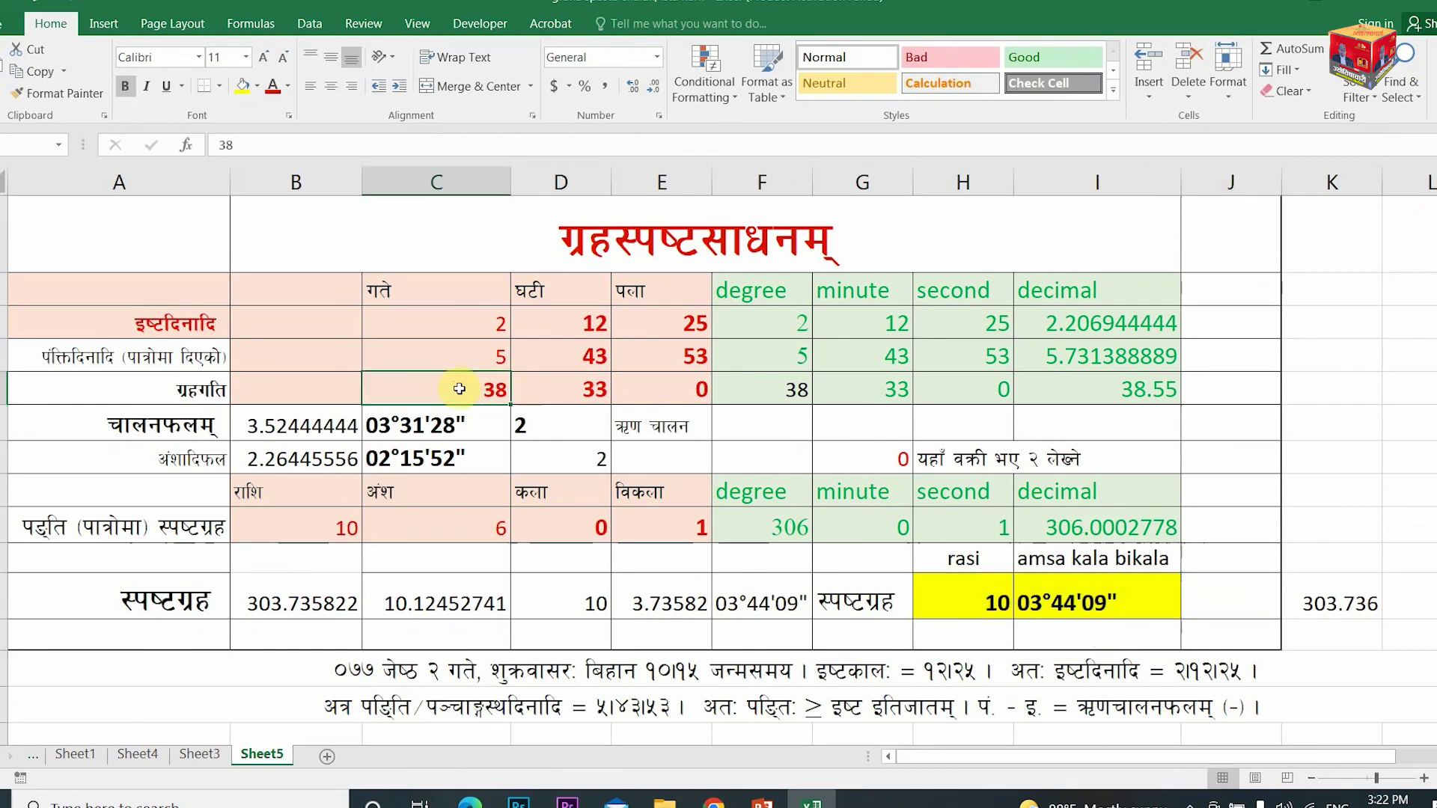